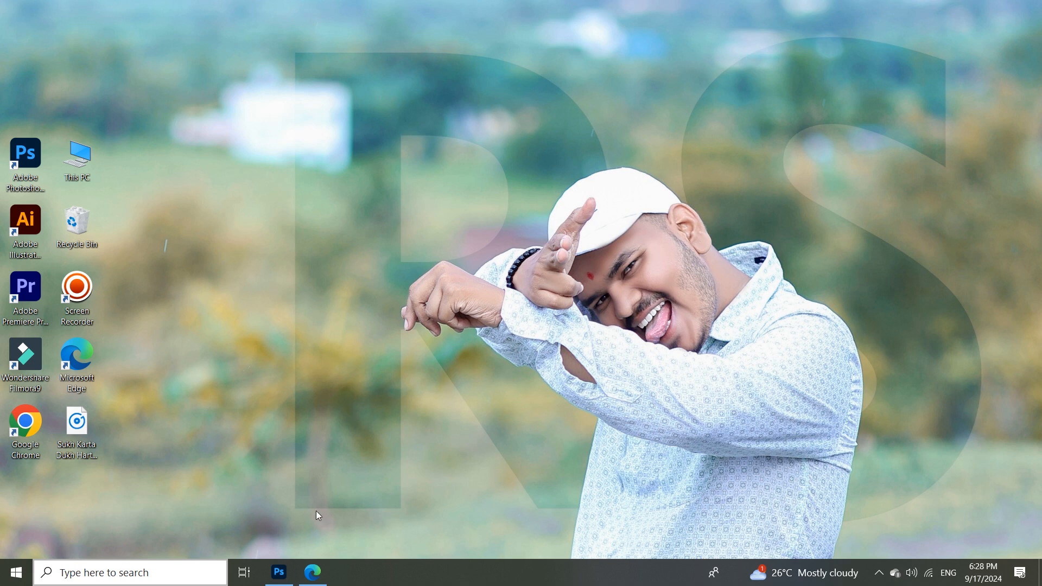
Switch to Photoshop and unlock the parchment photo's background layer
click(279, 572)
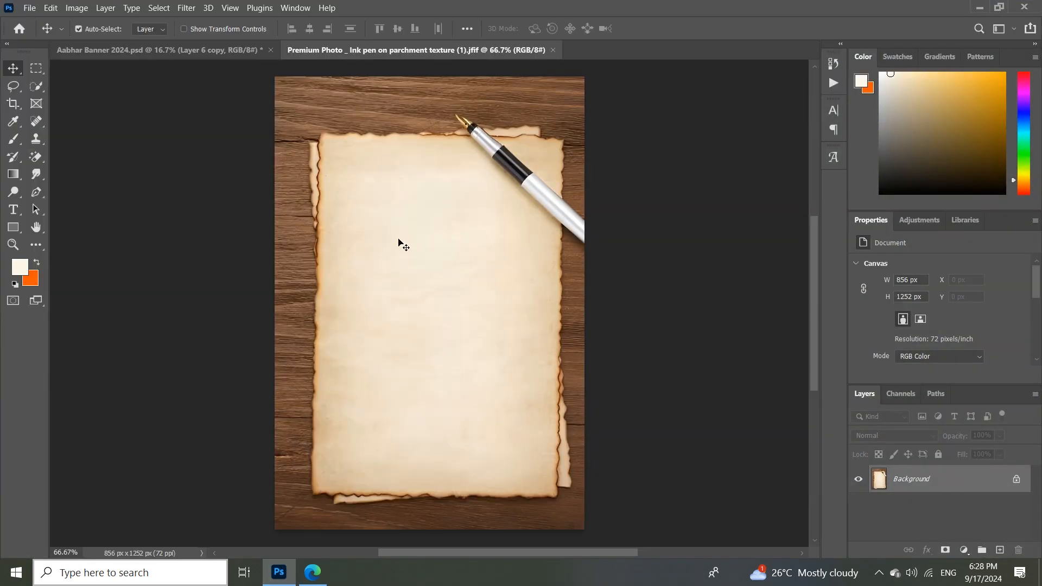
click(1016, 480)
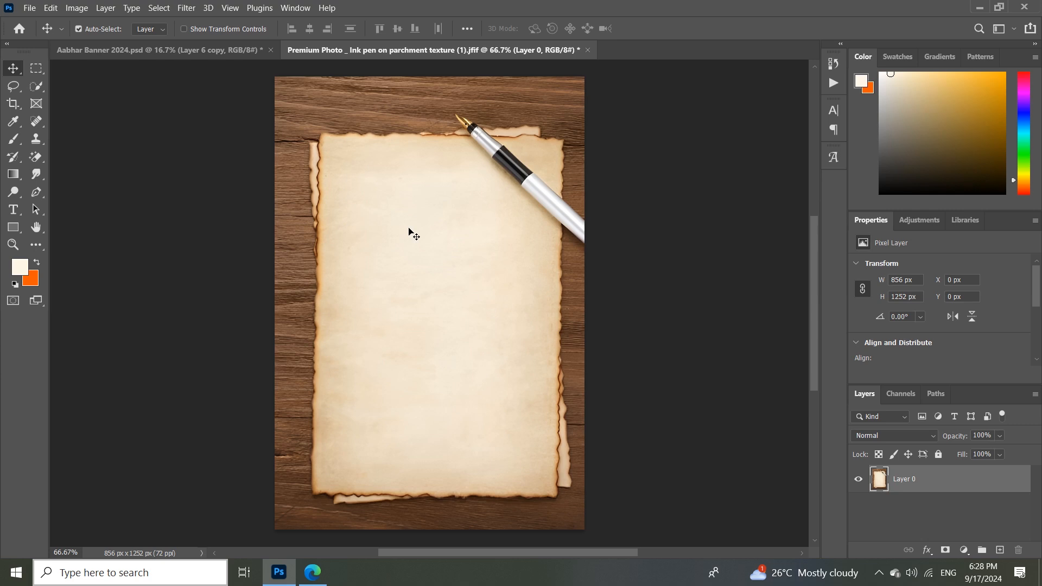
scroll(412, 233, up, 2)
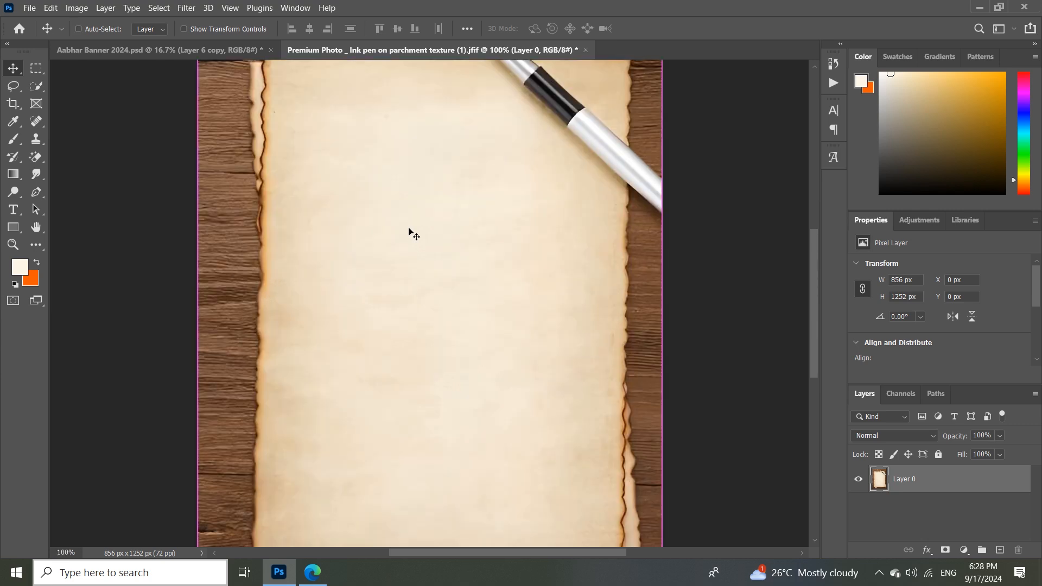
scroll(412, 233, down, 2)
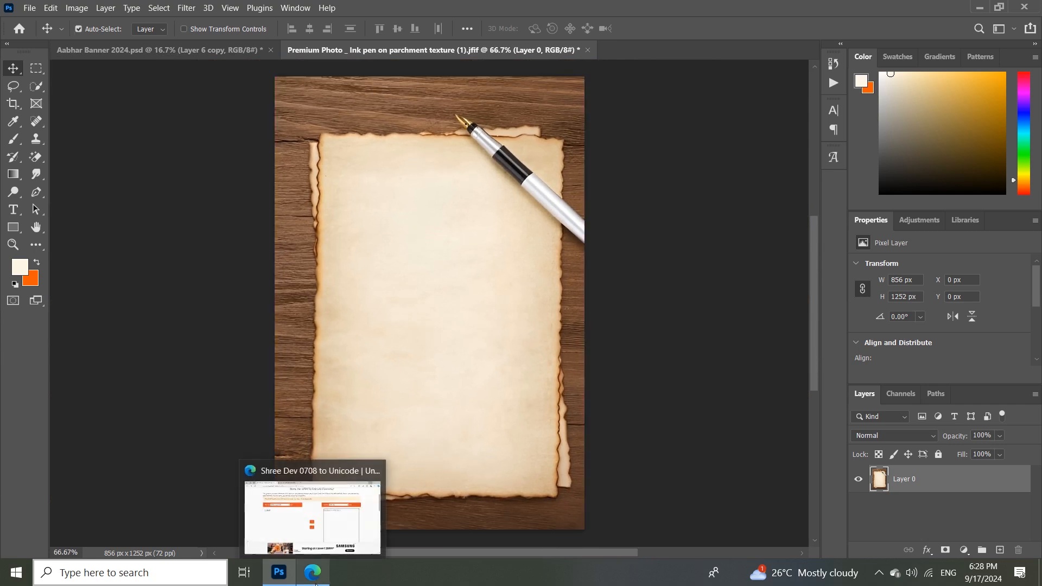
Switch to the browser and view the Smart Image Upscaler page on imgupscaler.com
click(315, 584)
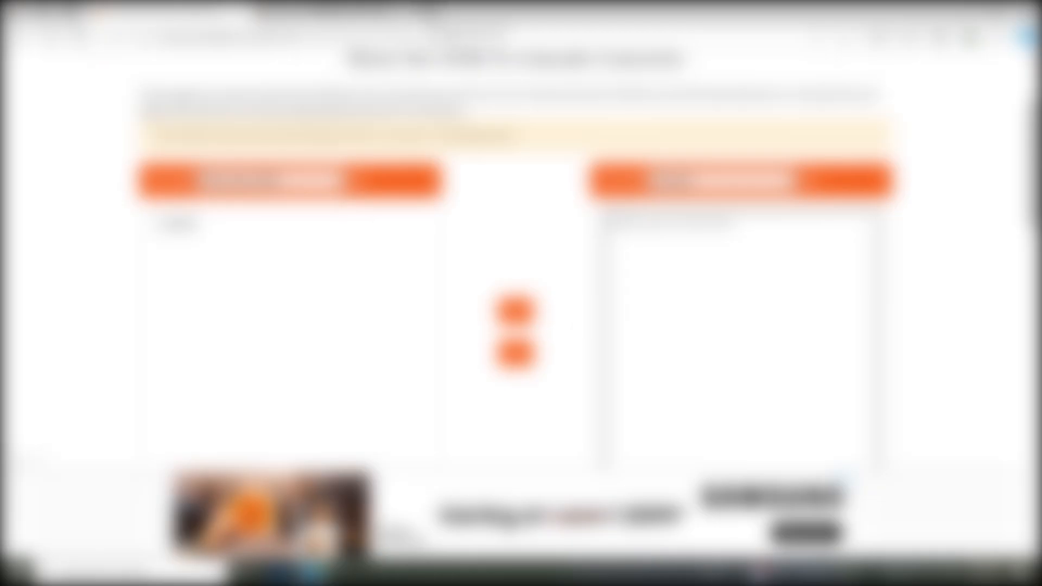
click(466, 32)
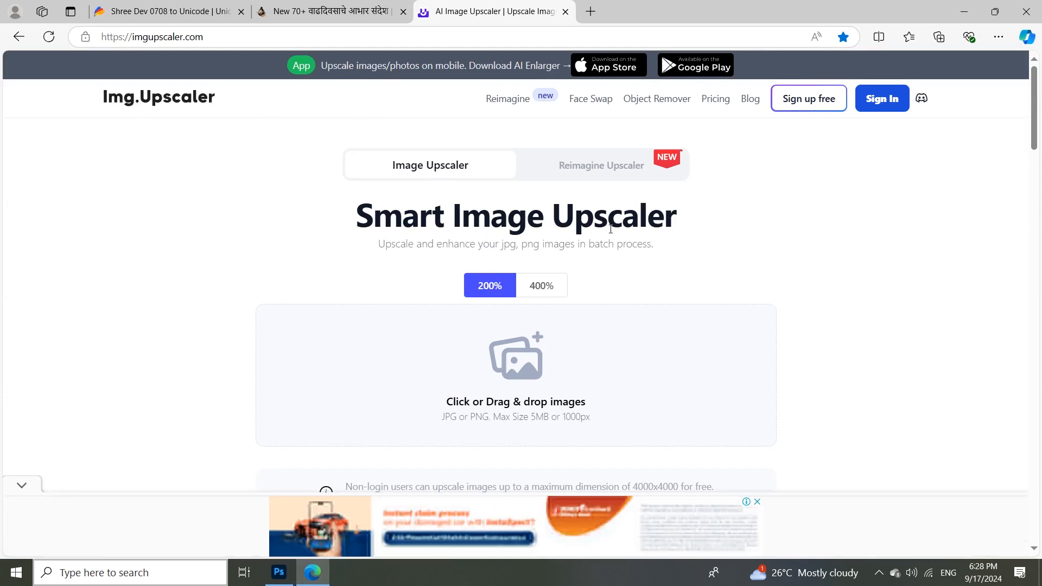
scroll(531, 398, down, 2)
scroll(532, 396, up, 2)
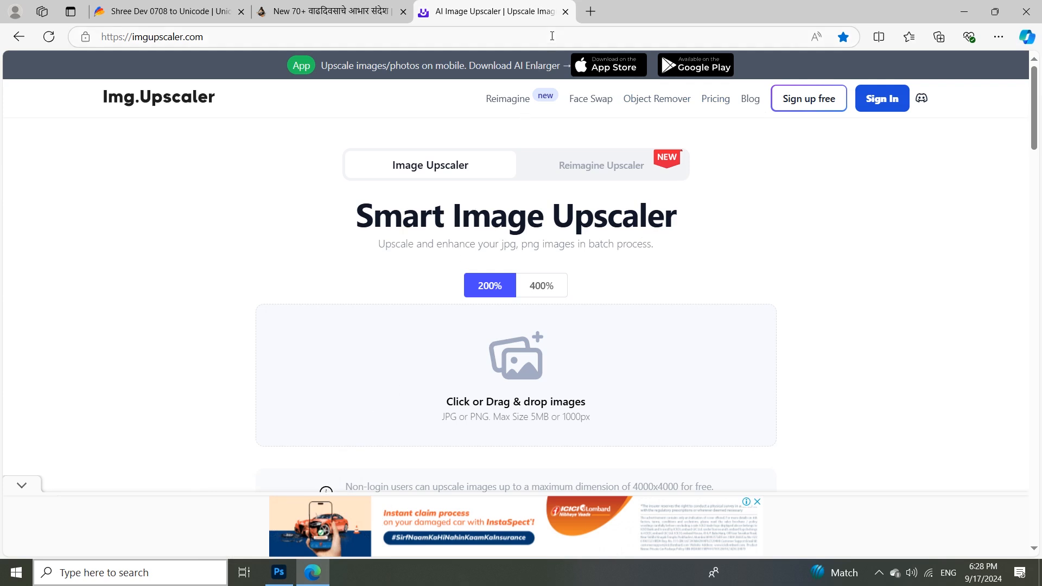
Switch back to Photoshop and open the original image Premium Photo _ Ink pen on parchment texture.jfif
click(279, 572)
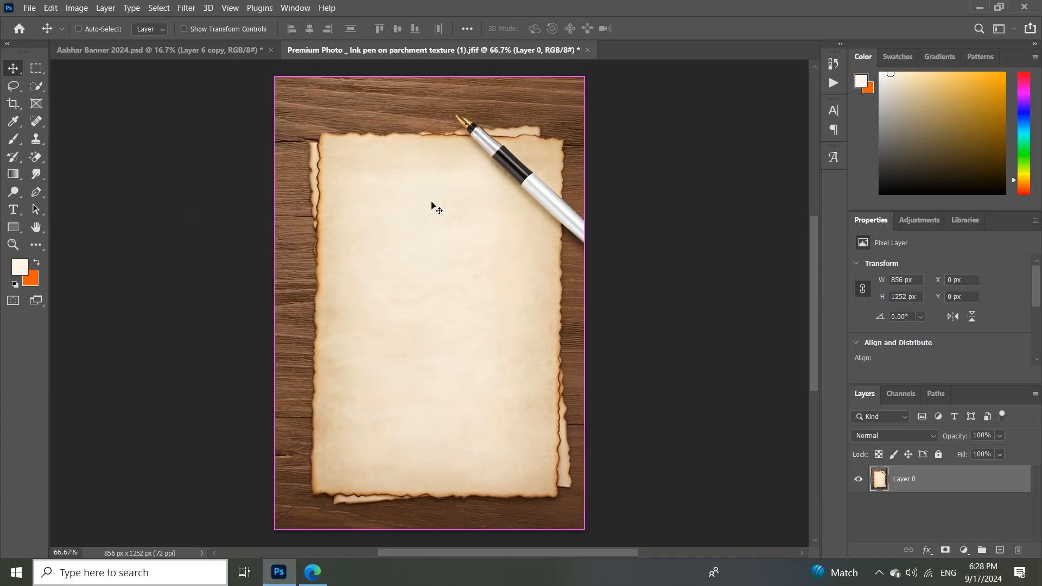
key(ctrl+minus)
key(ctrl+minus)
key(ctrl+plus)
key(ctrl+plus)
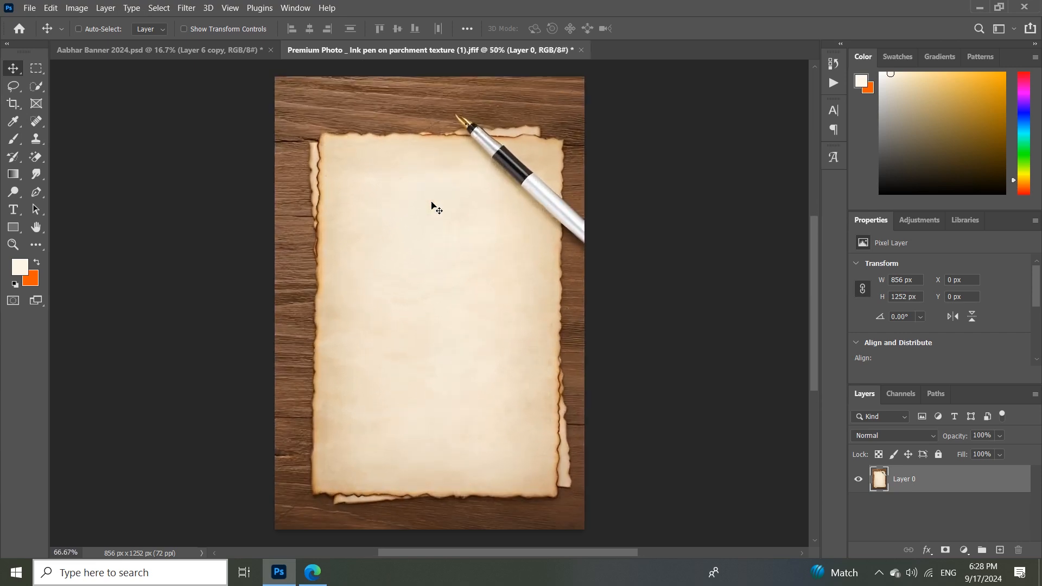
key(ctrl+plus)
click(30, 7)
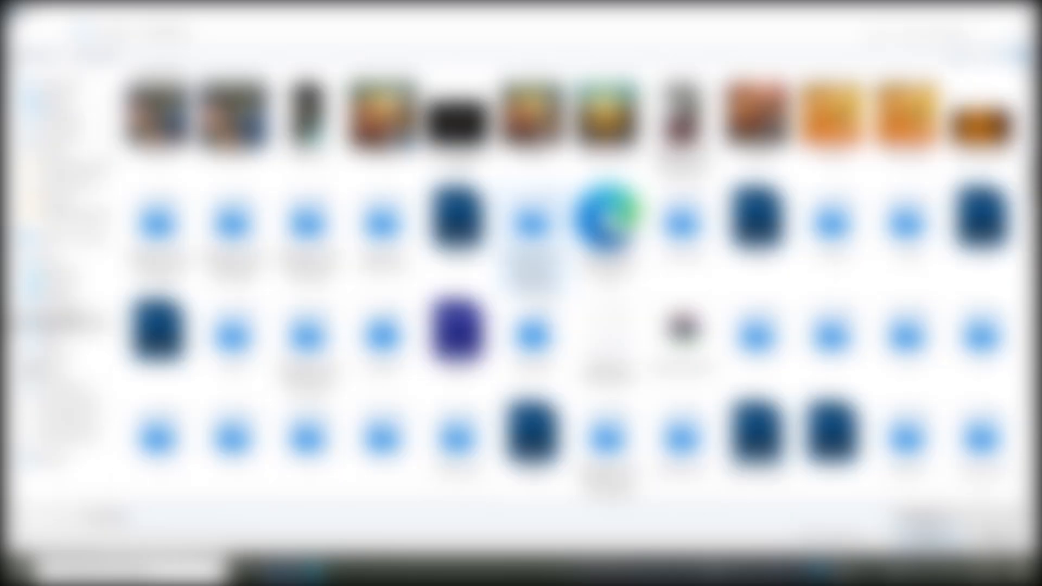
scroll(542, 272, down, 6)
scroll(570, 282, down, 10)
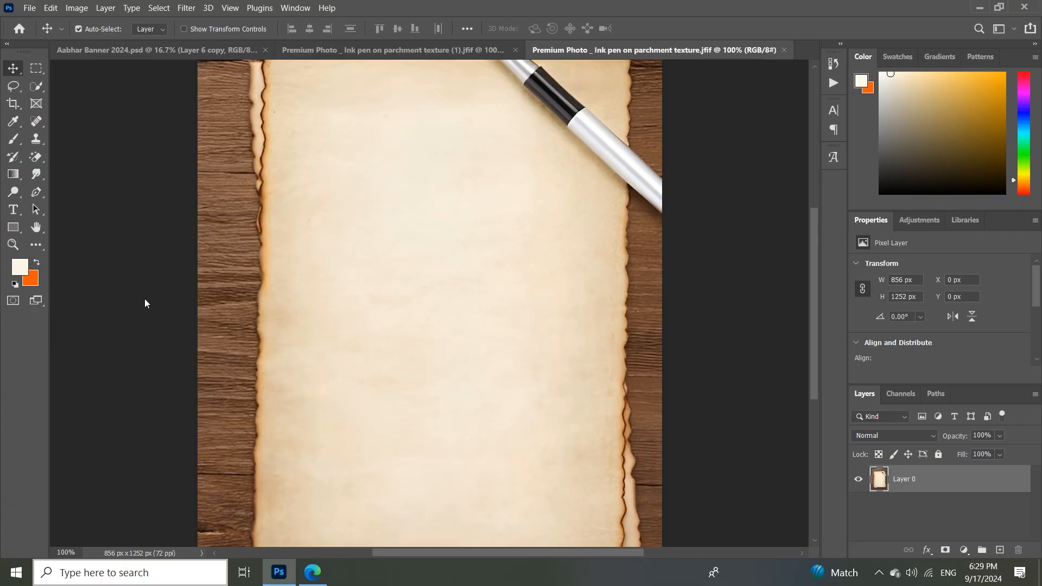
Compare the original parchment photo's sharpness up close with the (1).jfif version, and close the original
key(ctrl+1)
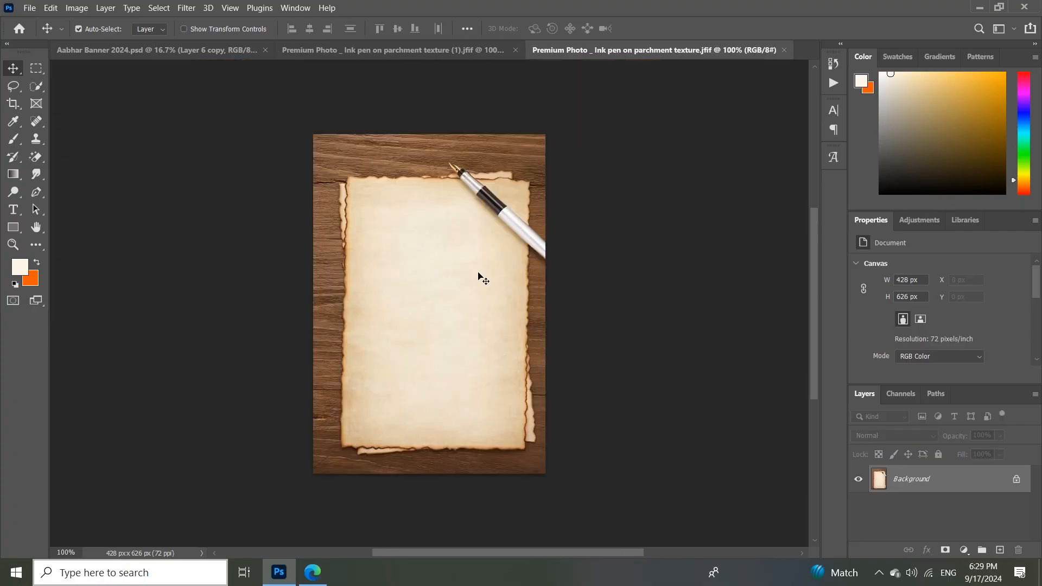
key(ctrl+plus)
key(ctrl+plus)
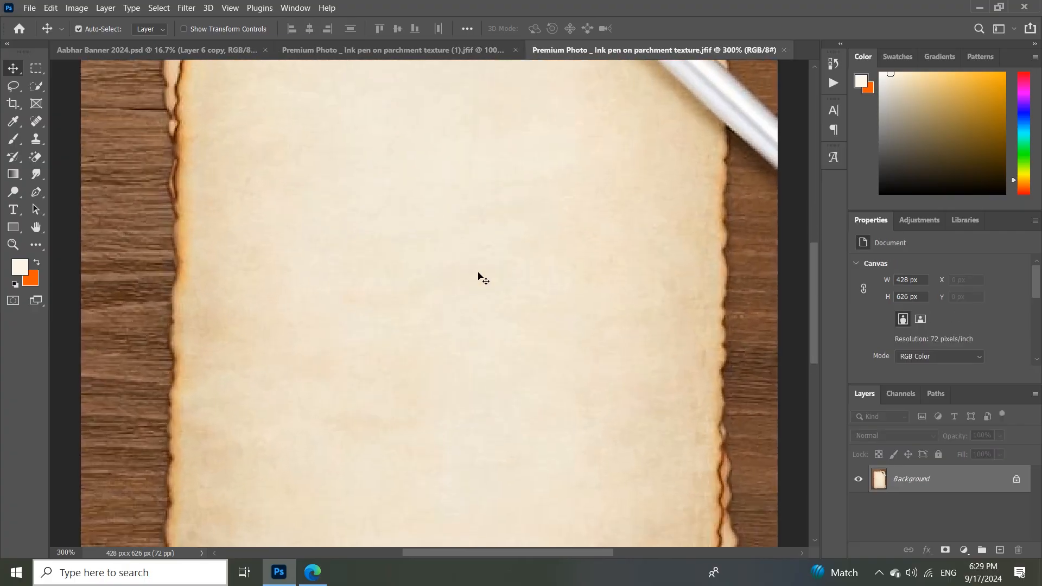
drag(537, 212, 433, 477)
drag(421, 288, 488, 300)
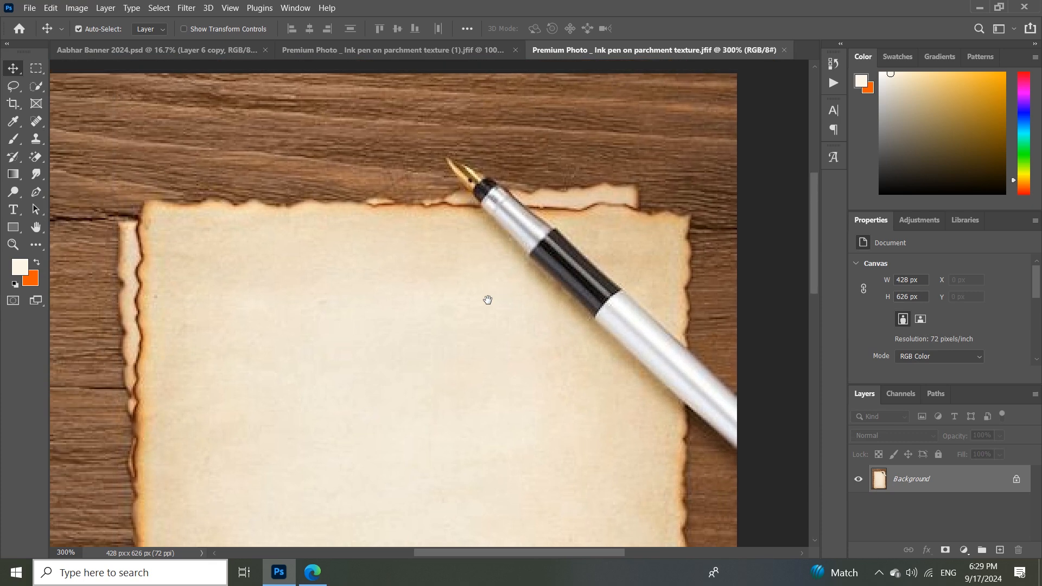
click(442, 46)
click(654, 50)
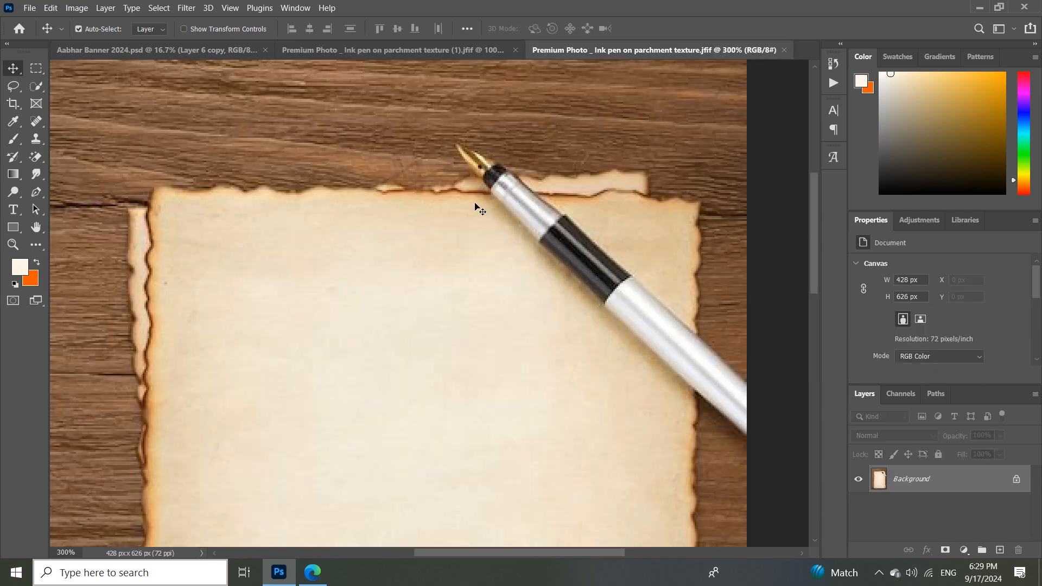
click(784, 50)
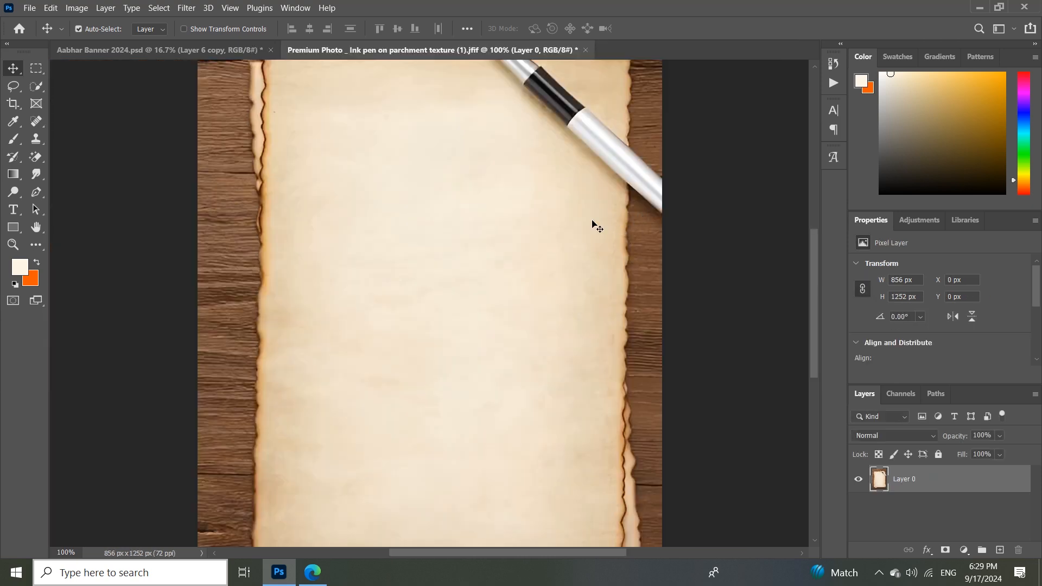
key(ctrl+minus)
key(ctrl+plus)
key(ctrl+plus)
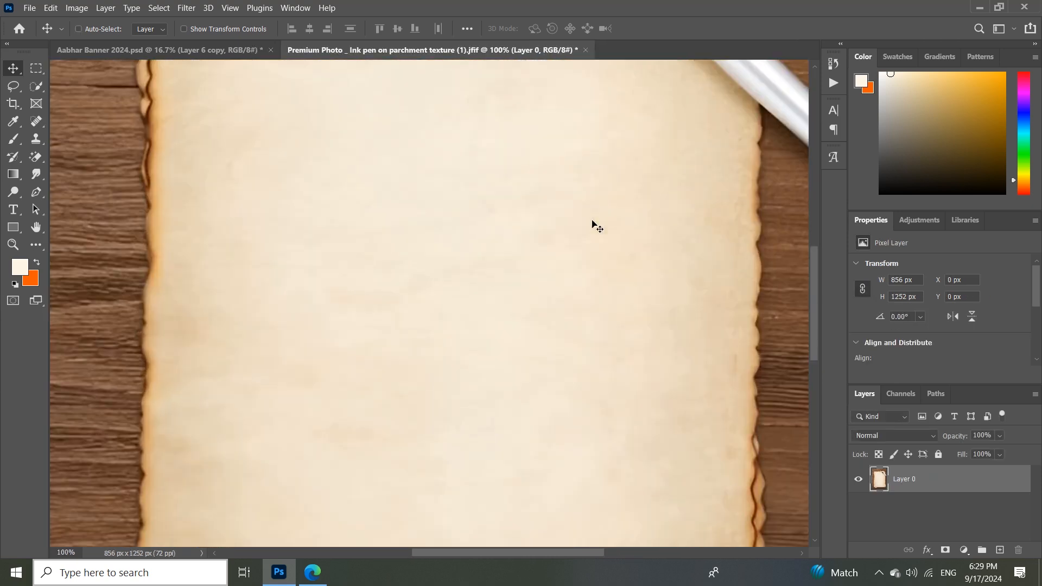
key(ctrl+0)
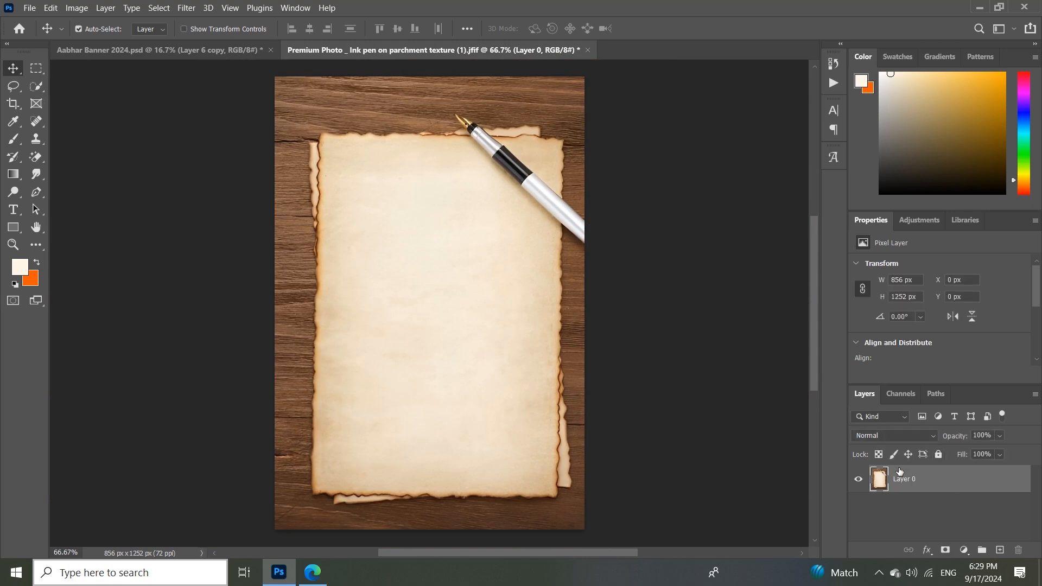
Select the front parchment sheet with the Quick Selection tool, excluding the pen, and copy it to a new layer
click(36, 85)
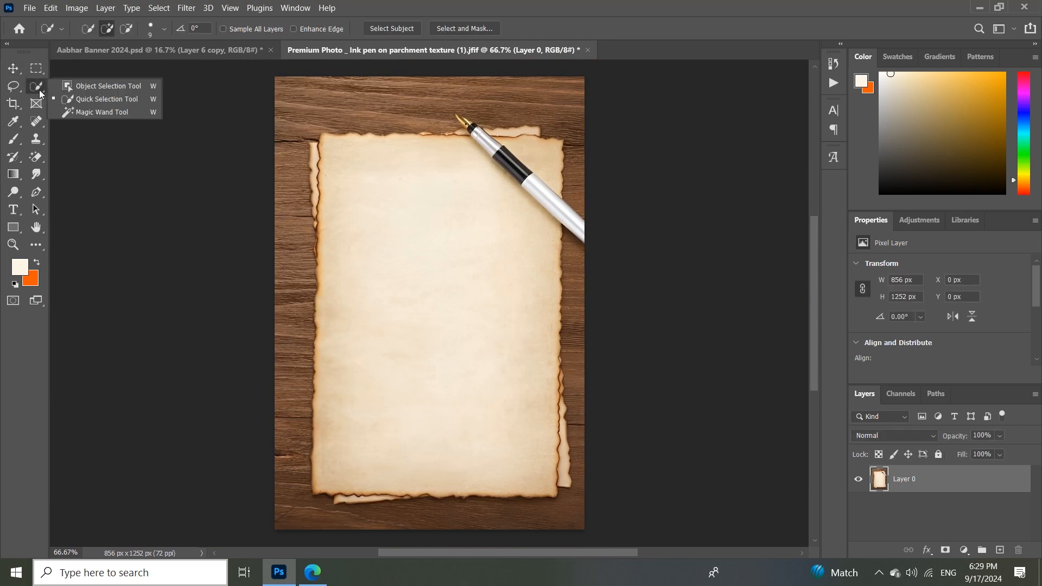
click(103, 99)
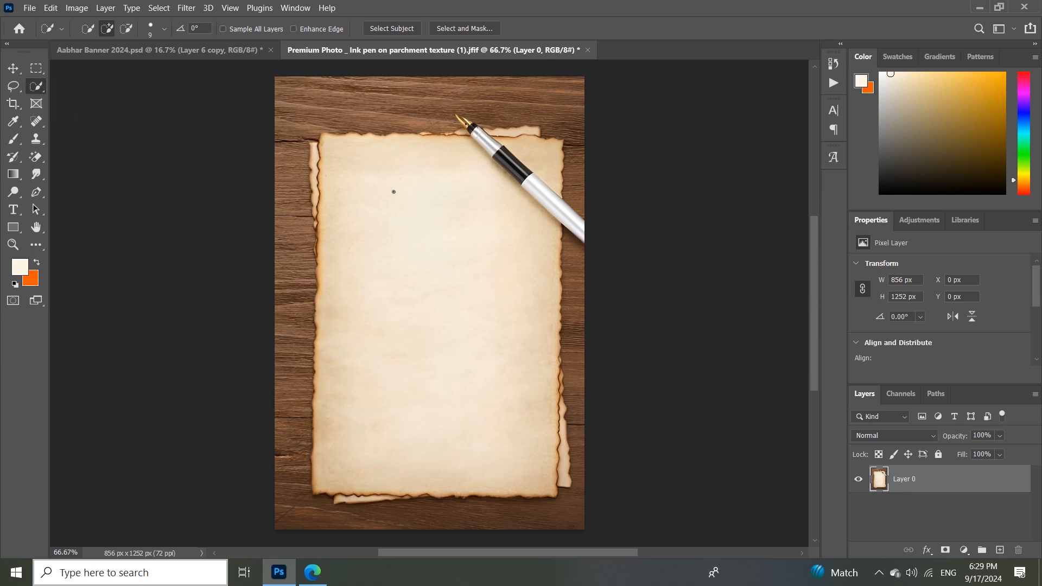
mouse_move(391, 189)
mouse_down()
mouse_move(403, 226)
mouse_move(376, 235)
mouse_up()
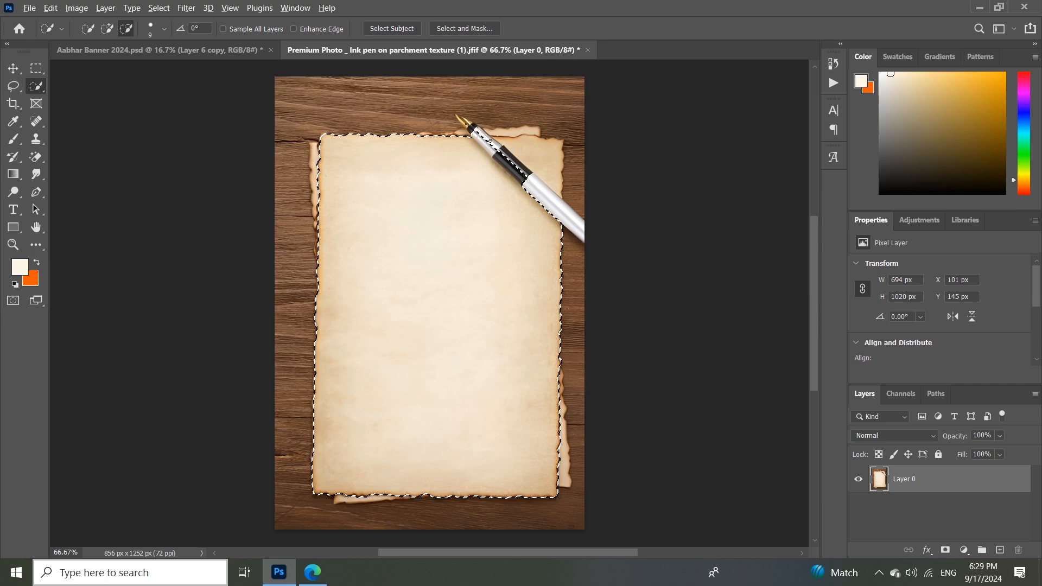
key(alt)
drag(502, 158, 521, 177)
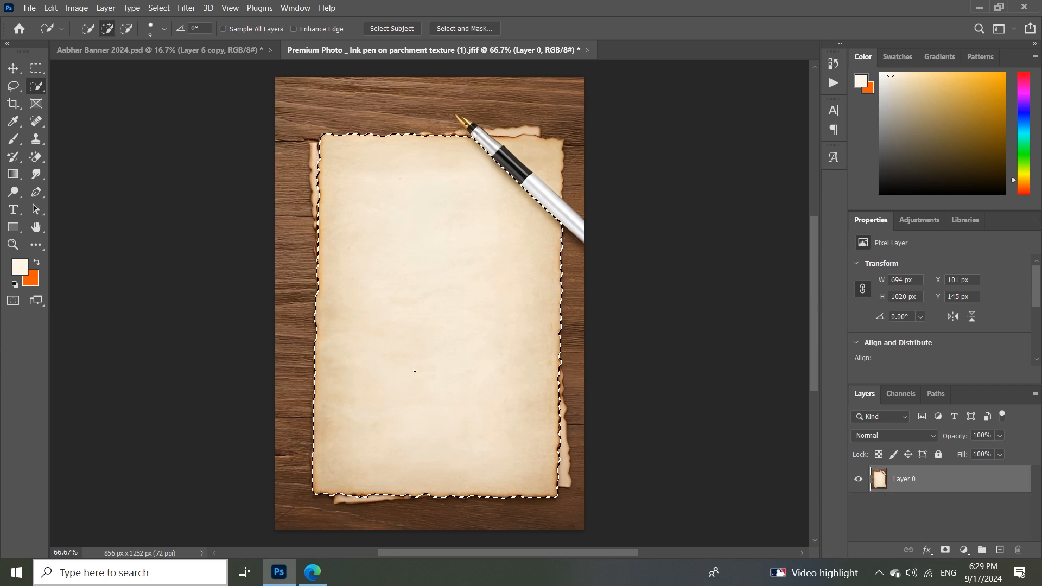
key(ctrl+j)
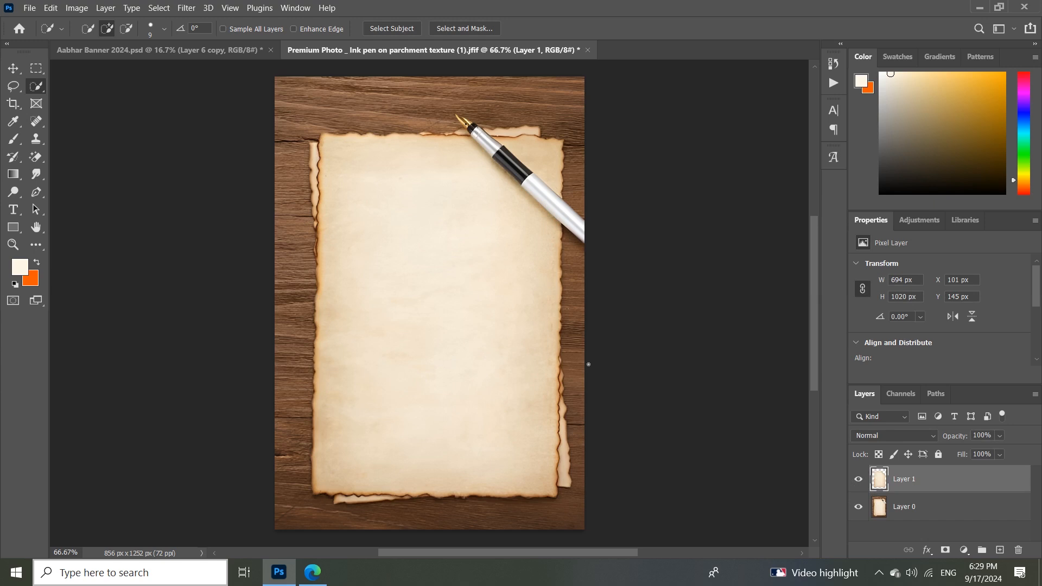
Copy the man's cutout, Layer 6 copy, from Aabhar Banner 2024.psd into the parchment document
key(ctrl+Tab)
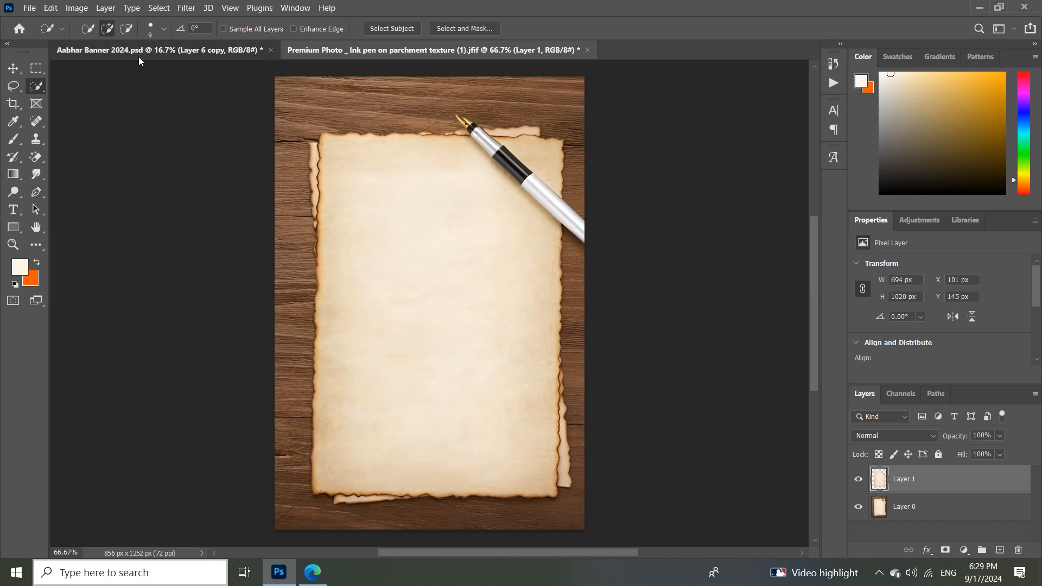
key(v)
mouse_move(497, 335)
mouse_down()
mouse_move(486, 321)
mouse_move(494, 317)
mouse_up()
key(ctrl+plus)
key(ctrl+plus)
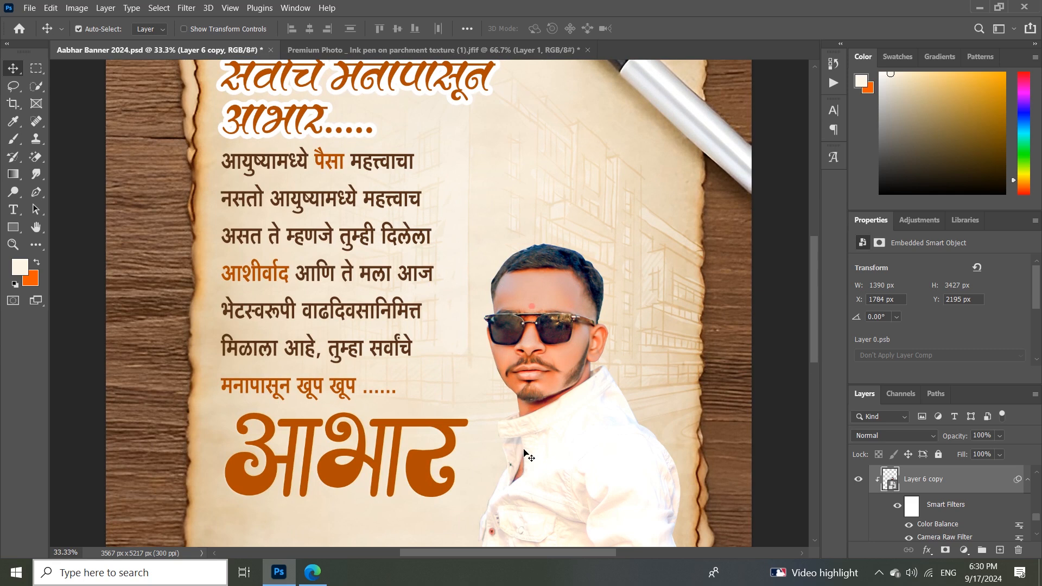
scroll(556, 446, down, 1)
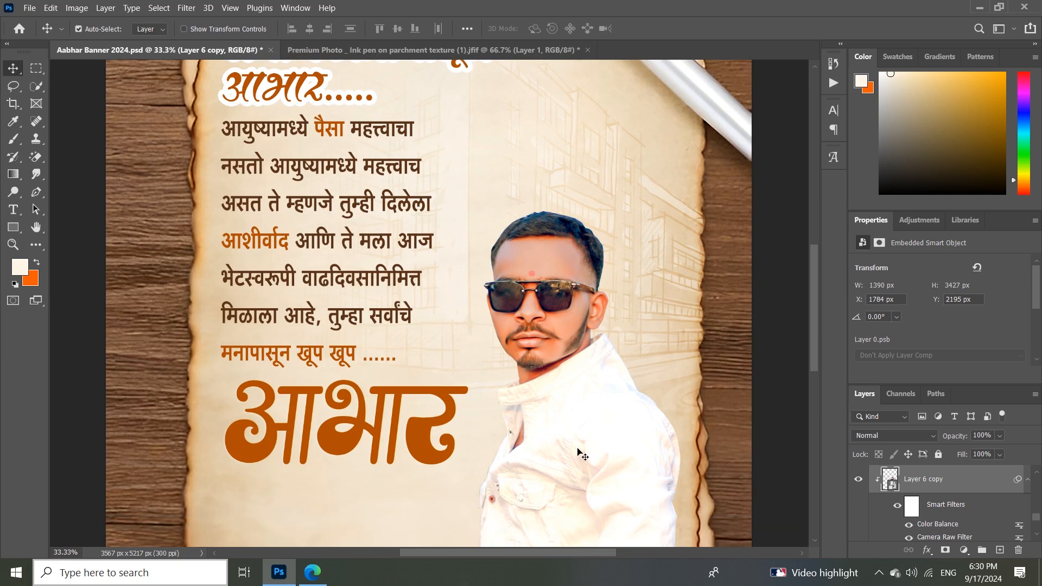
scroll(585, 407, up, 1)
drag(539, 343, 460, 379)
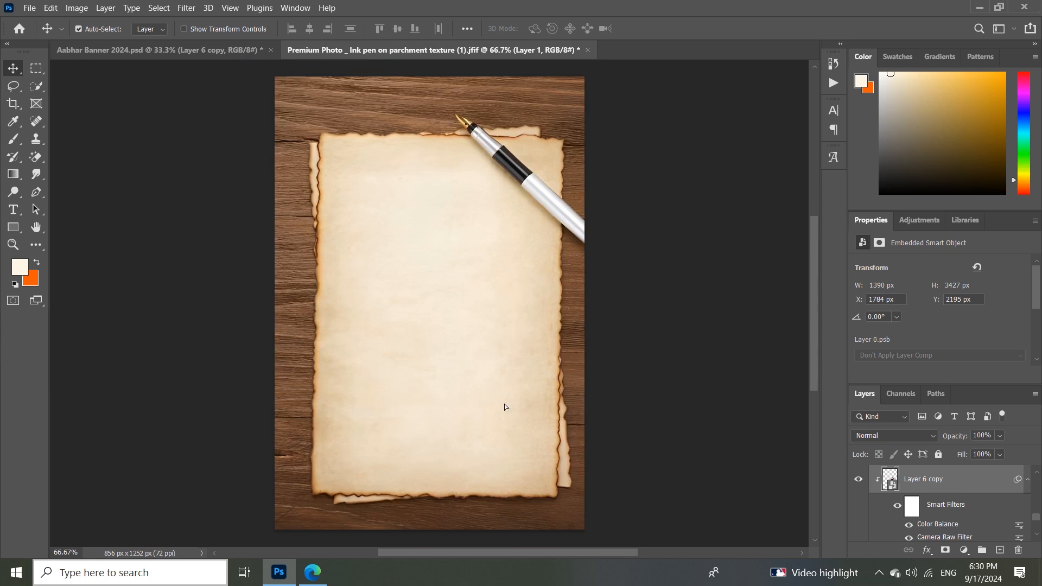
drag(469, 287, 472, 302)
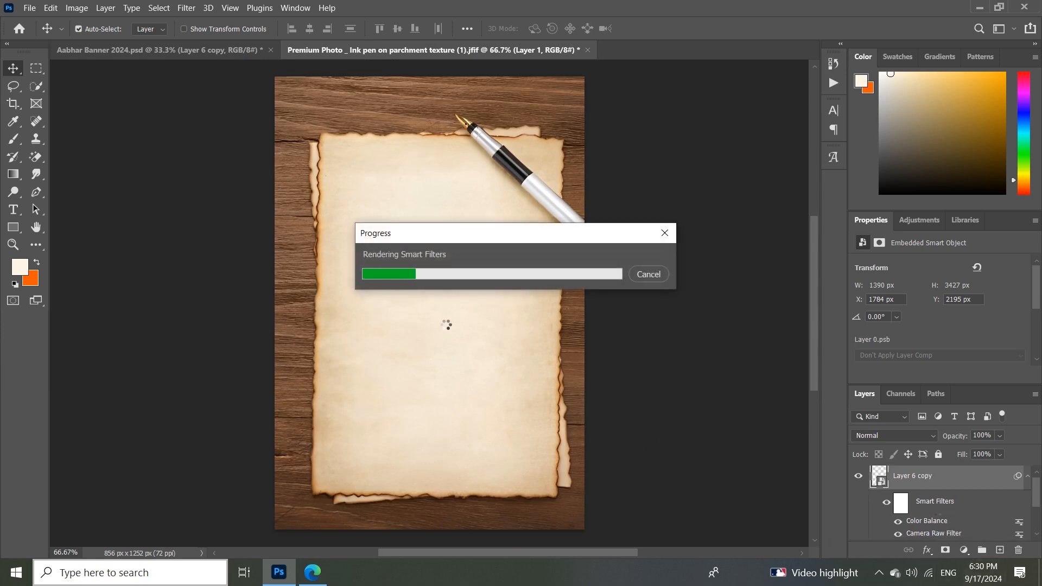
Scale the man's cutout down to about 314 × 773 px and place it over the parchment's lower right area
key(ctrl+t)
click(552, 237)
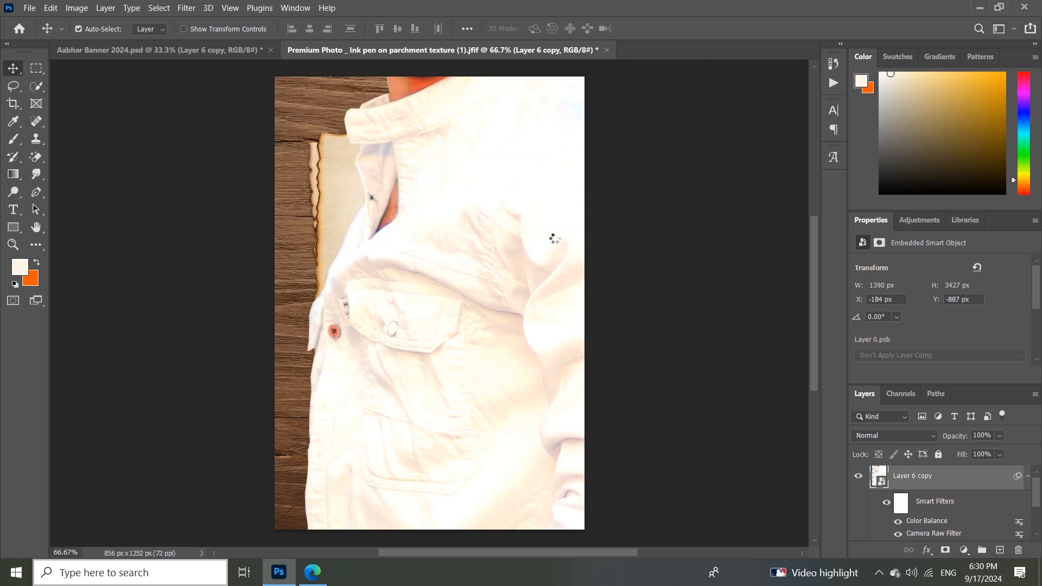
drag(309, 30, 270, 31)
click(672, 29)
drag(474, 396, 484, 397)
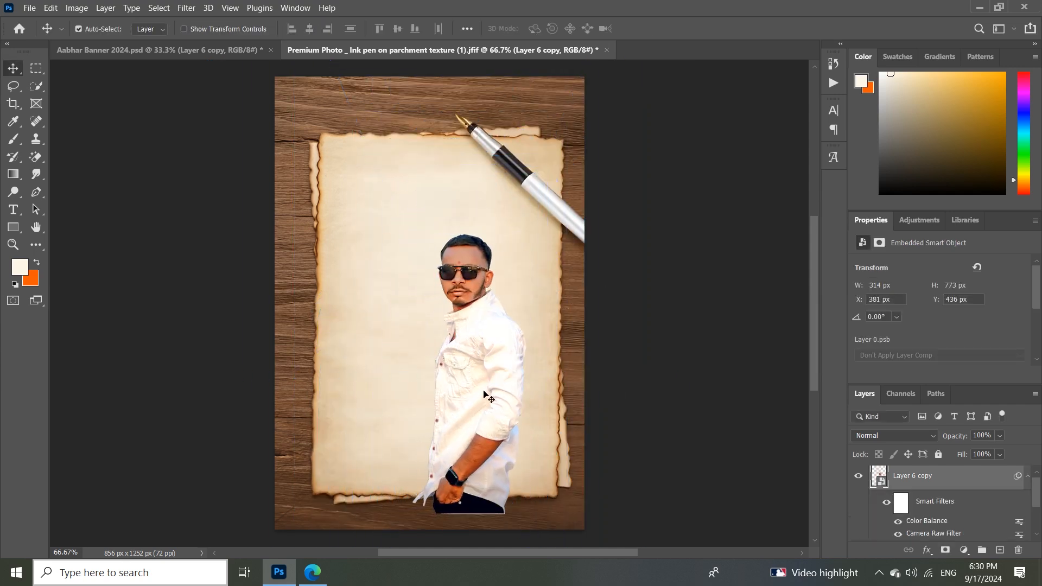
scroll(922, 505, down, 2)
click(912, 529)
scroll(899, 524, down, 1)
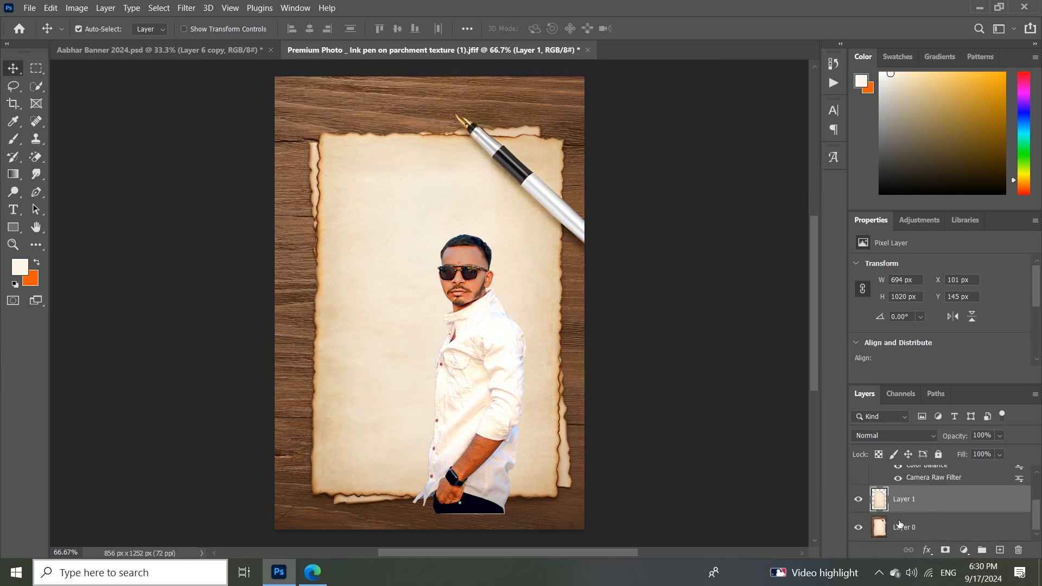
click(899, 525)
double_click(870, 529)
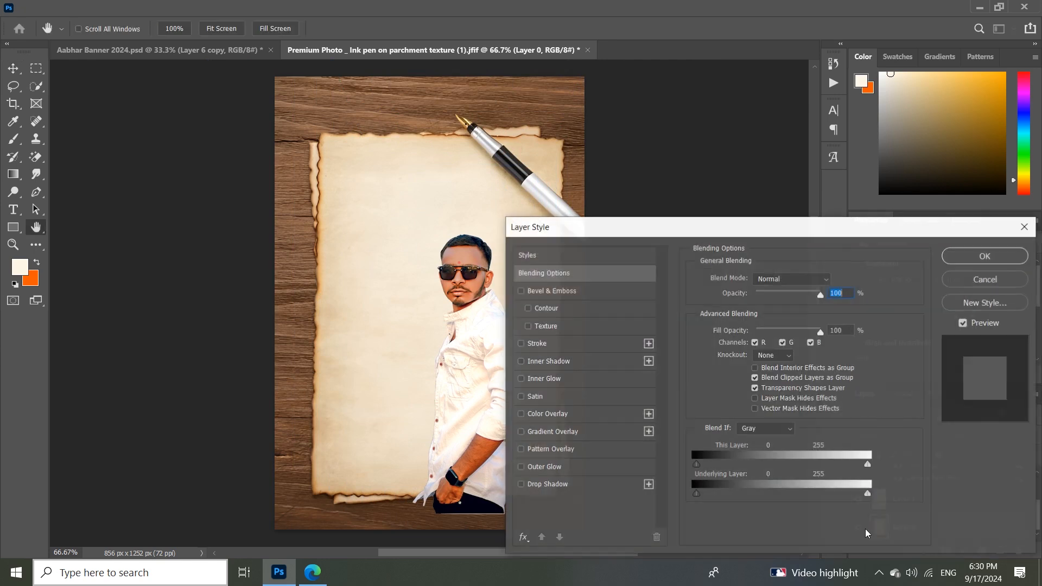
click(1001, 282)
click(857, 527)
click(858, 527)
Resample the parchment document to a resolution of 300 pixels/inch, keeping its width and height in inches
click(76, 7)
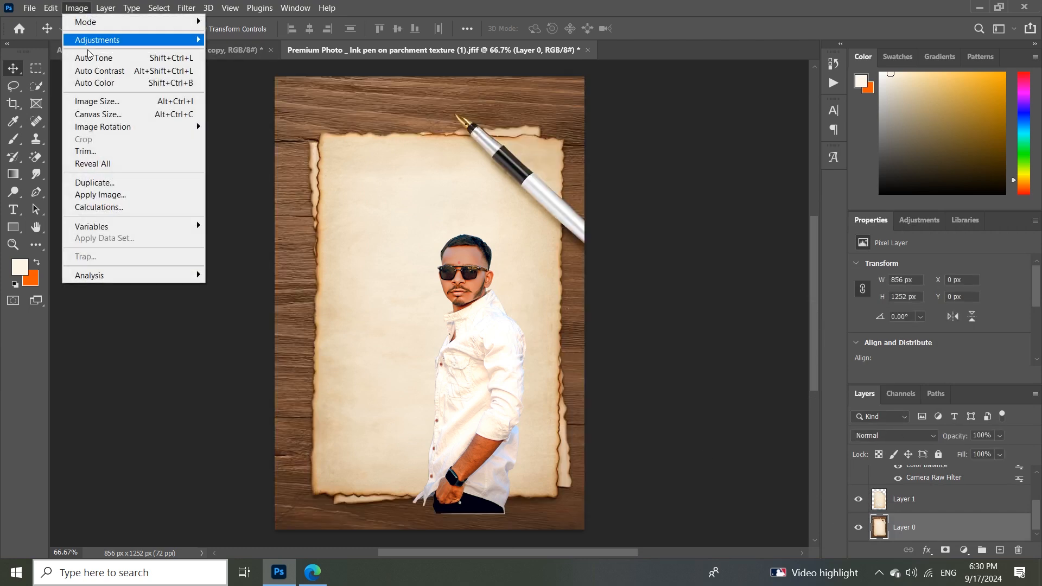
click(89, 102)
click(660, 223)
click(638, 228)
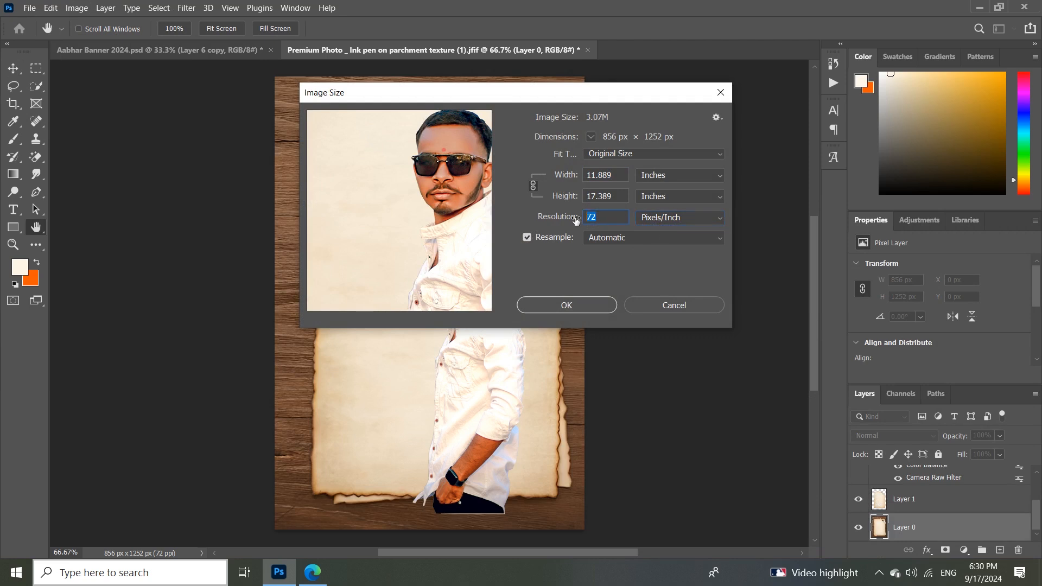
text(300)
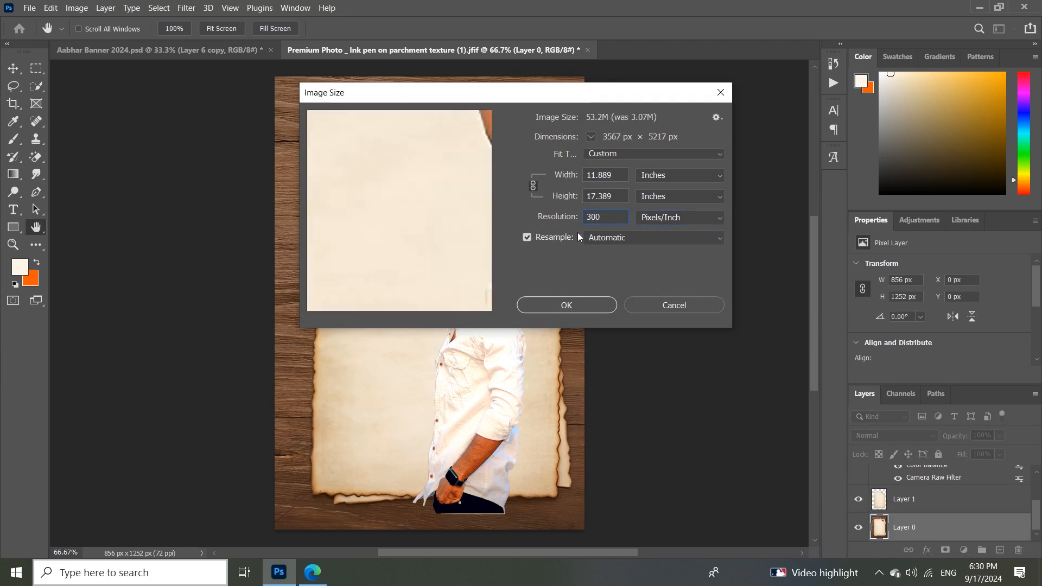
click(591, 305)
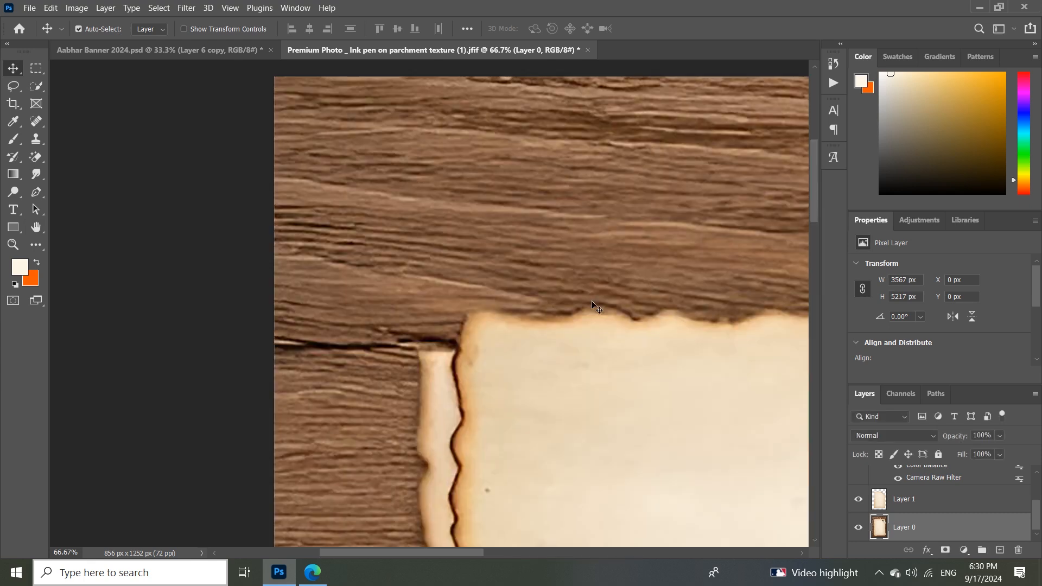
scroll(592, 304, down, 4)
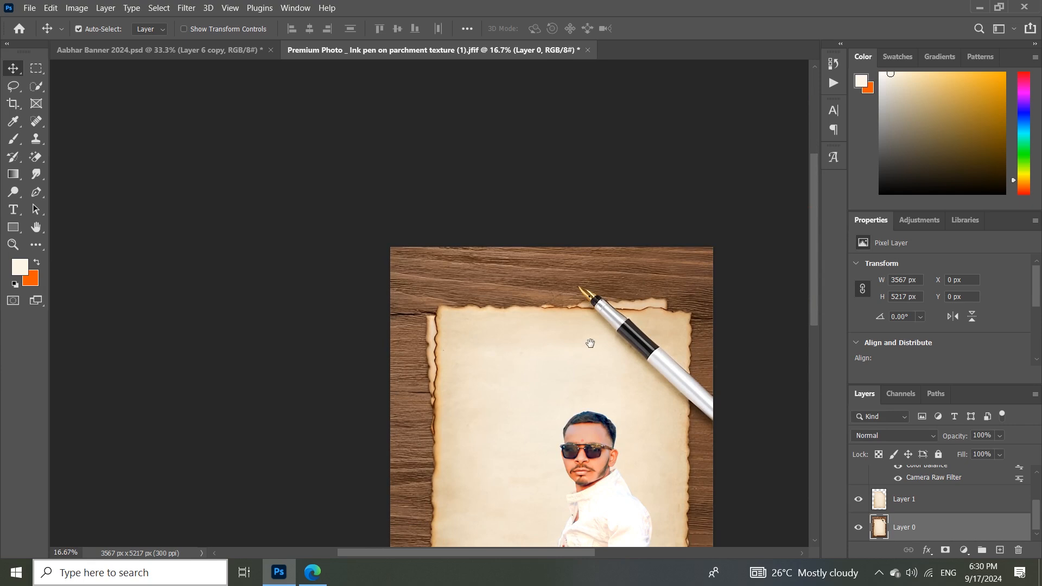
drag(589, 337, 538, 203)
click(857, 527)
click(858, 527)
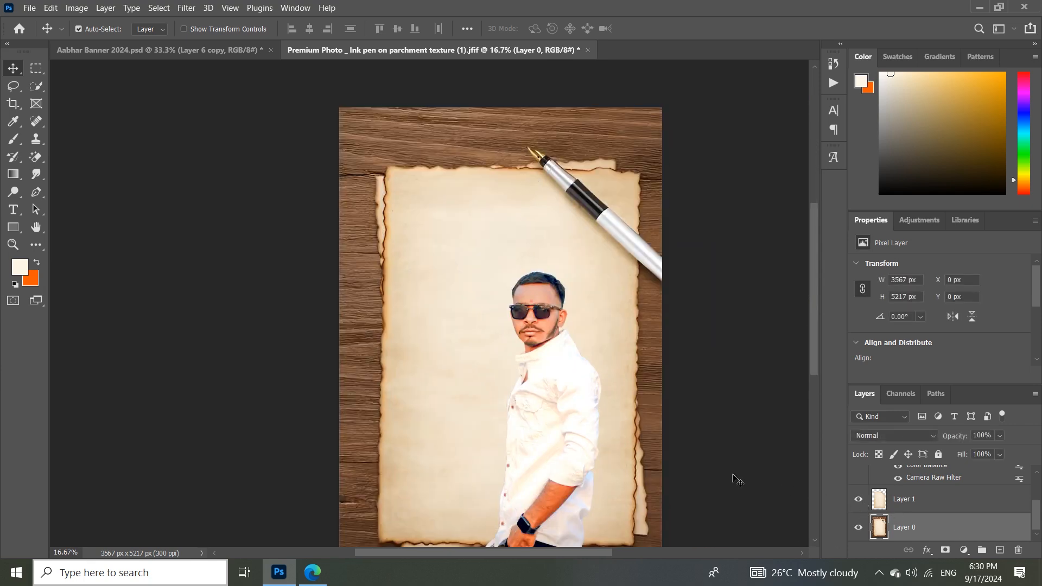
scroll(709, 426, down, 1)
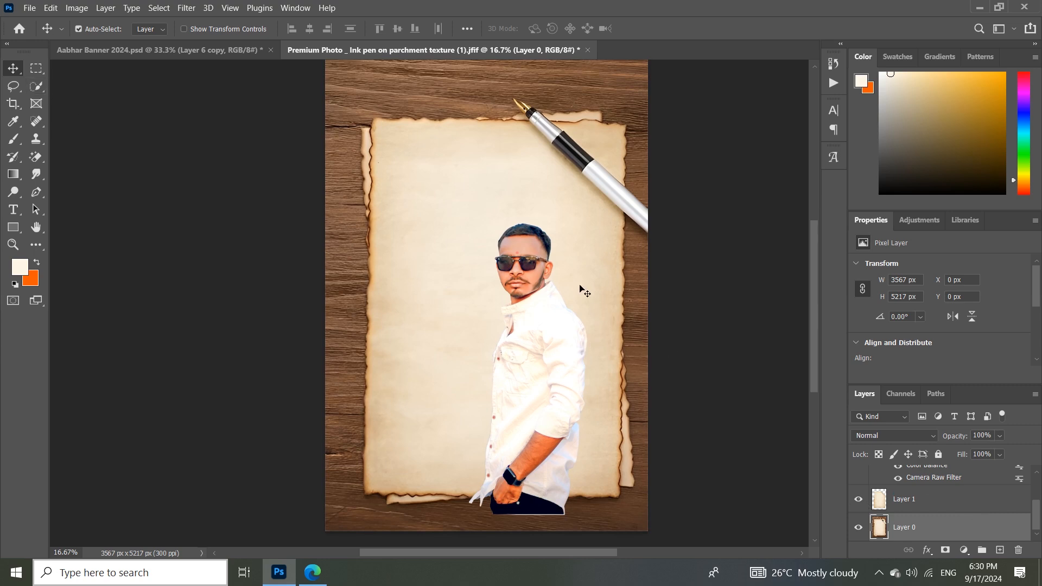
Hide the man's cutout layer and delete Layer 1, the previous parchment copy
click(537, 276)
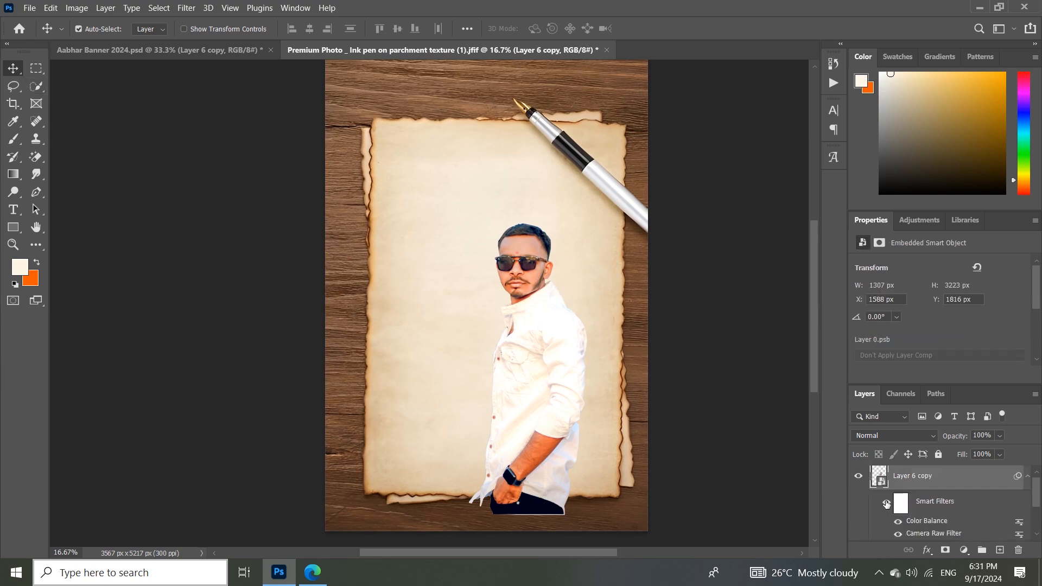
click(858, 475)
scroll(928, 487, down, 2)
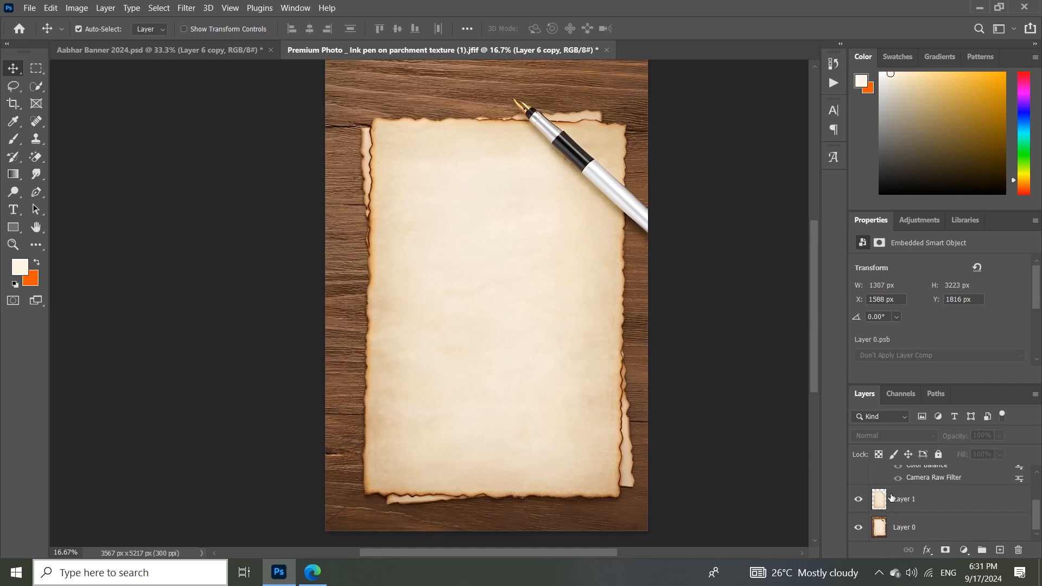
click(890, 498)
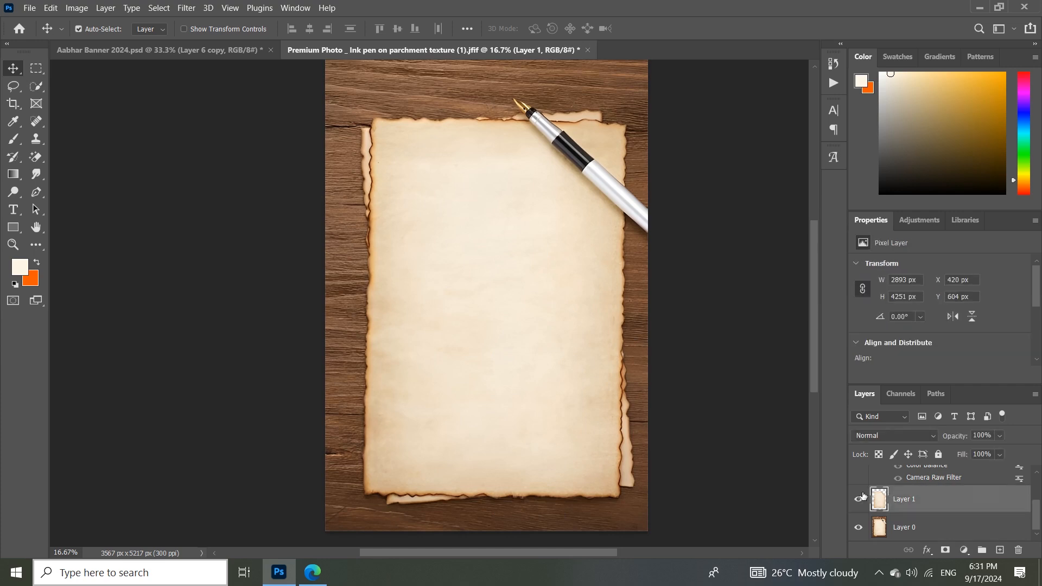
key(Delete)
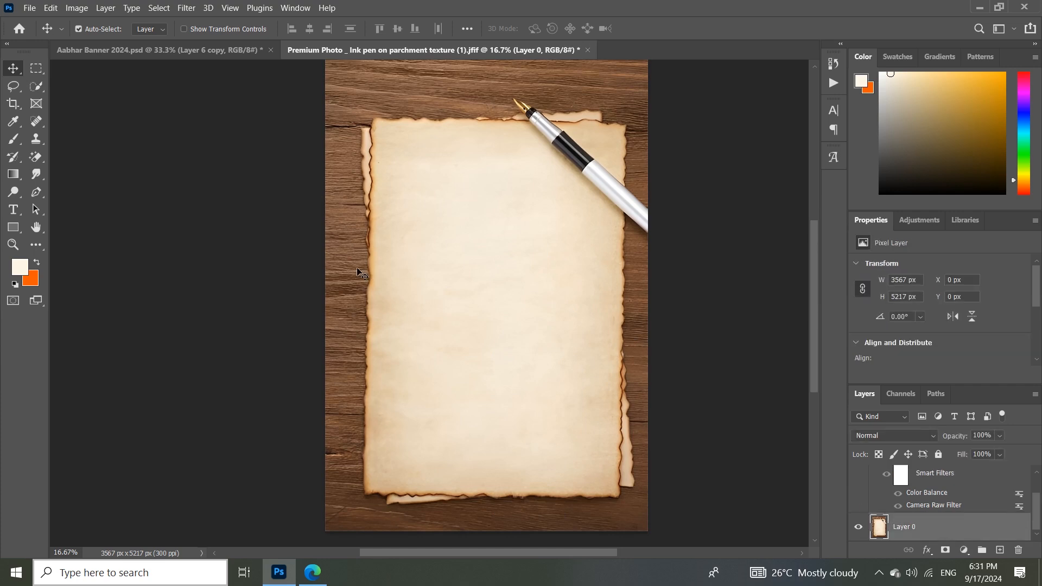
Select the front parchment sheet on Layer 0 with the Quick Selection tool and subtract the pen areas picked up with it
click(38, 89)
mouse_move(448, 192)
mouse_down()
mouse_move(430, 247)
mouse_move(447, 291)
mouse_up()
key(alt)
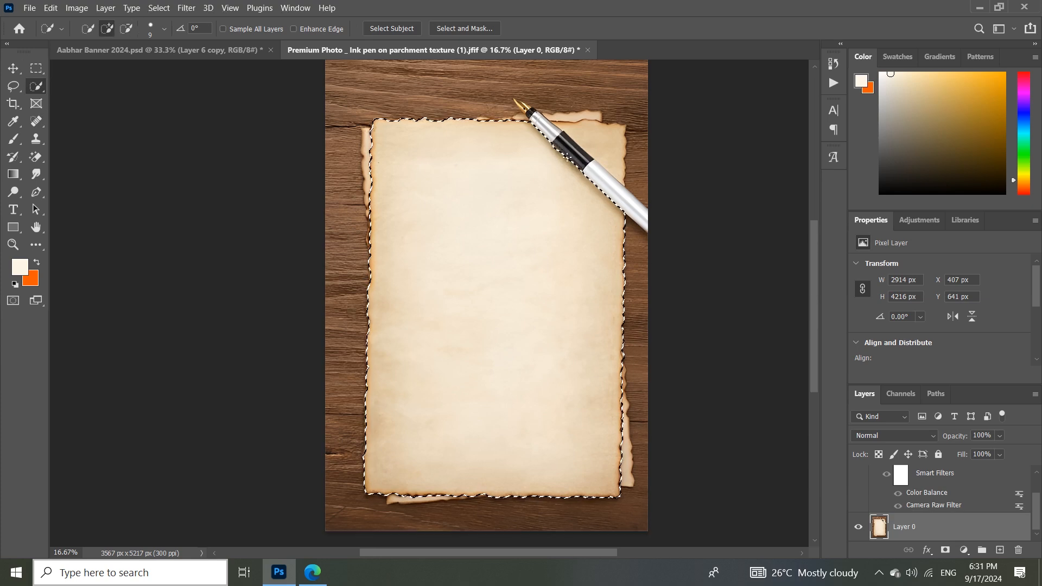
drag(577, 146, 643, 213)
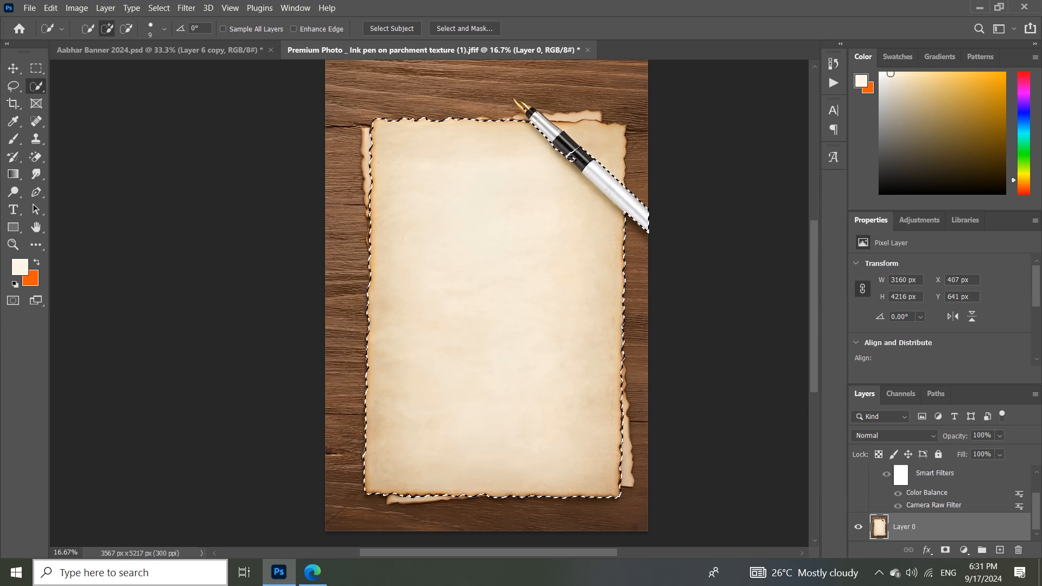
key(alt)
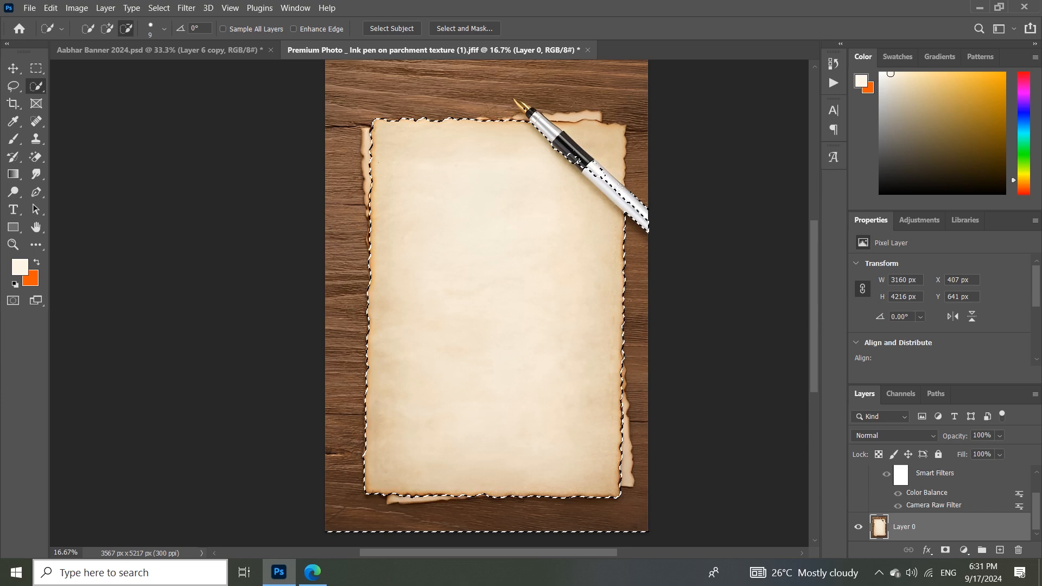
drag(575, 160, 623, 200)
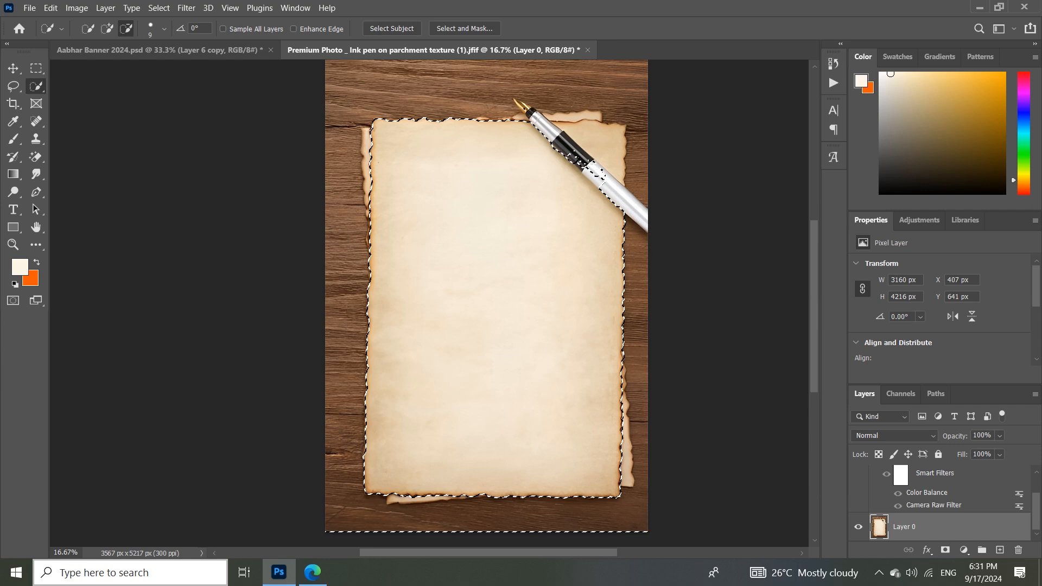
alt+click(596, 172)
Subtract the remaining pen areas from the selection with an 80 px brush and copy the selected parchment to a new layer
key(bracketright)
key(bracketright)
key(bracketright)
key(bracketright)
key(bracketright)
key(bracketright)
key(bracketright)
key(bracketright)
key(bracketright)
key(bracketright)
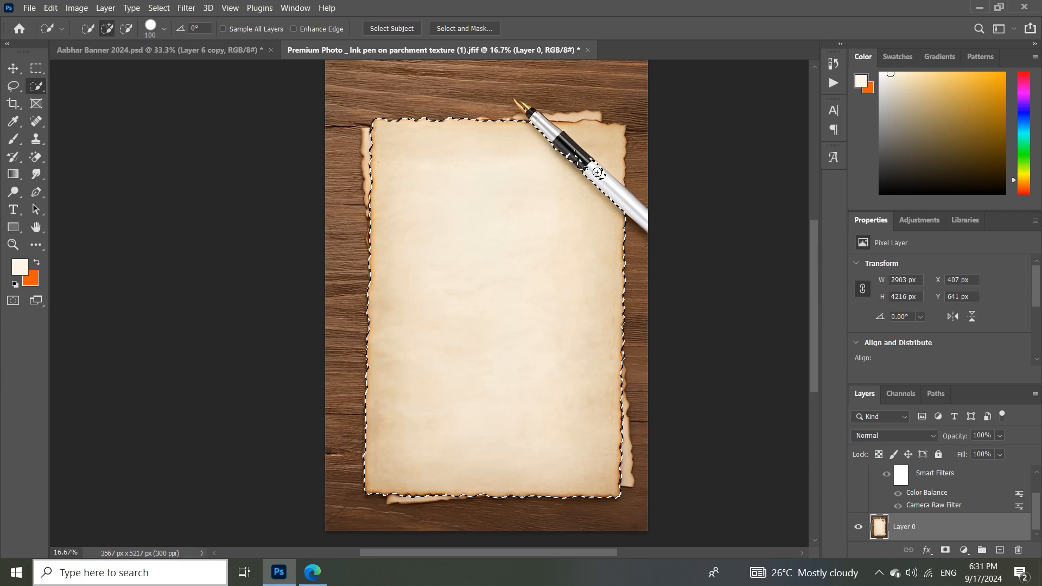
key(ctrl+minus)
scroll(597, 174, down, 1)
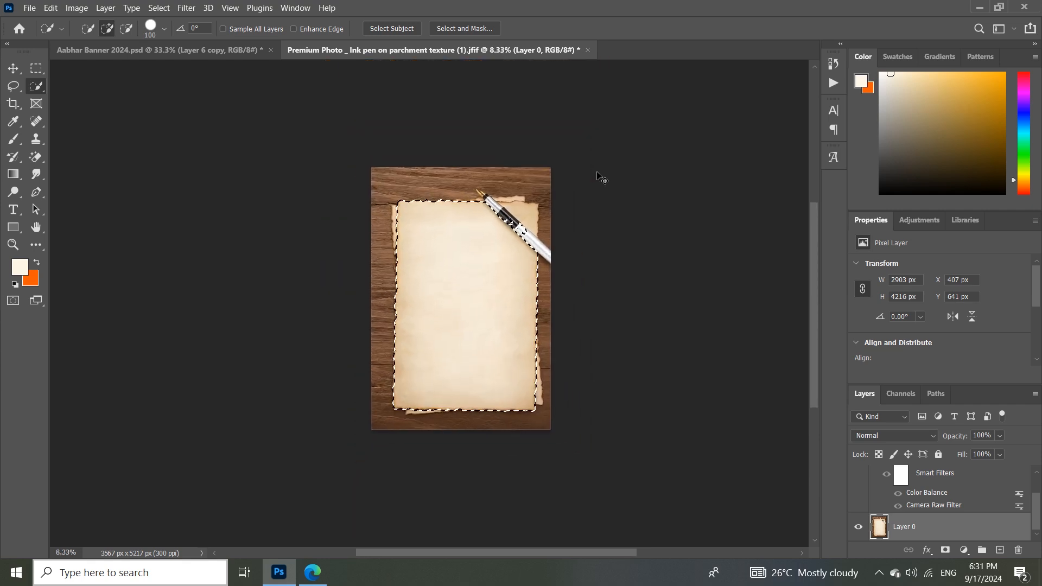
scroll(597, 173, up, 4)
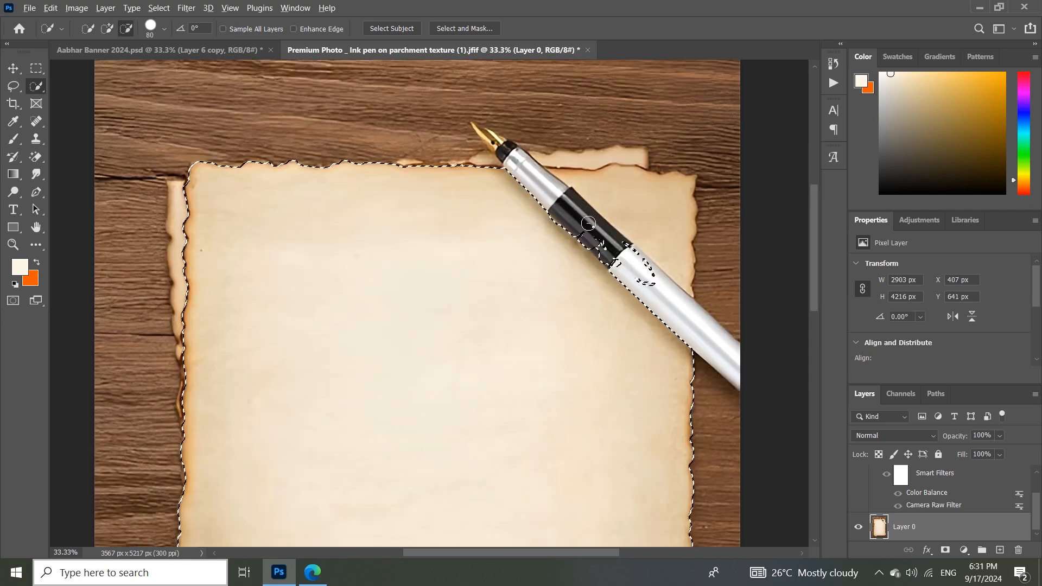
key(bracketleft)
key(bracketleft)
mouse_move(594, 245)
mouse_down()
mouse_move(651, 272)
mouse_move(662, 332)
mouse_up()
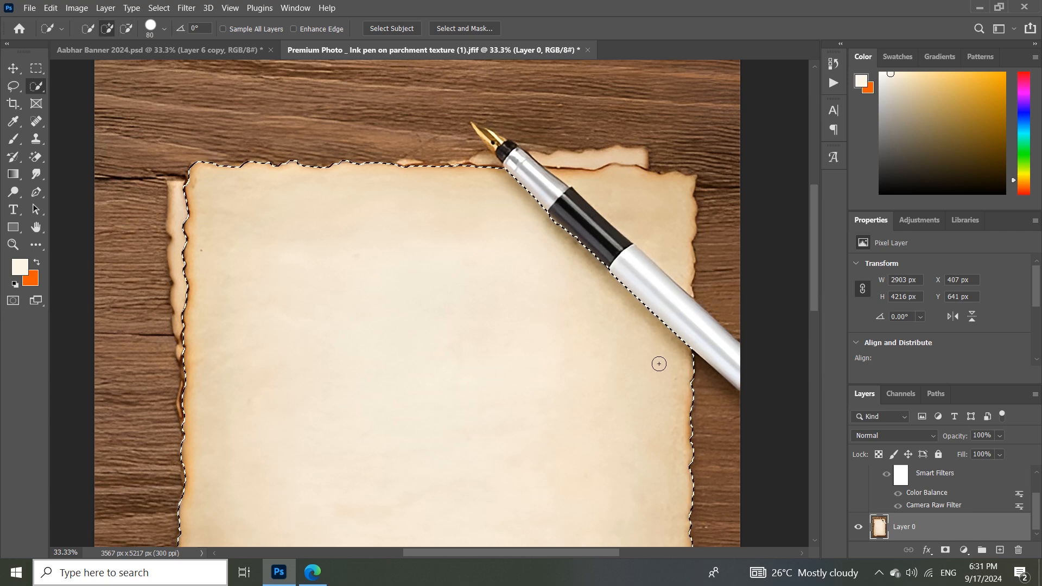
scroll(648, 339, down, 1)
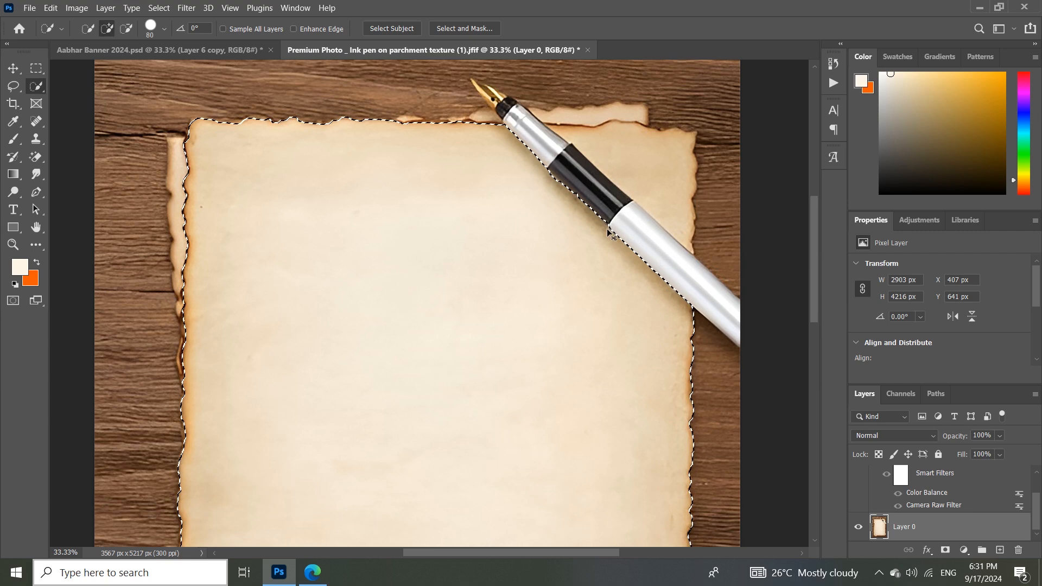
key(ctrl+j)
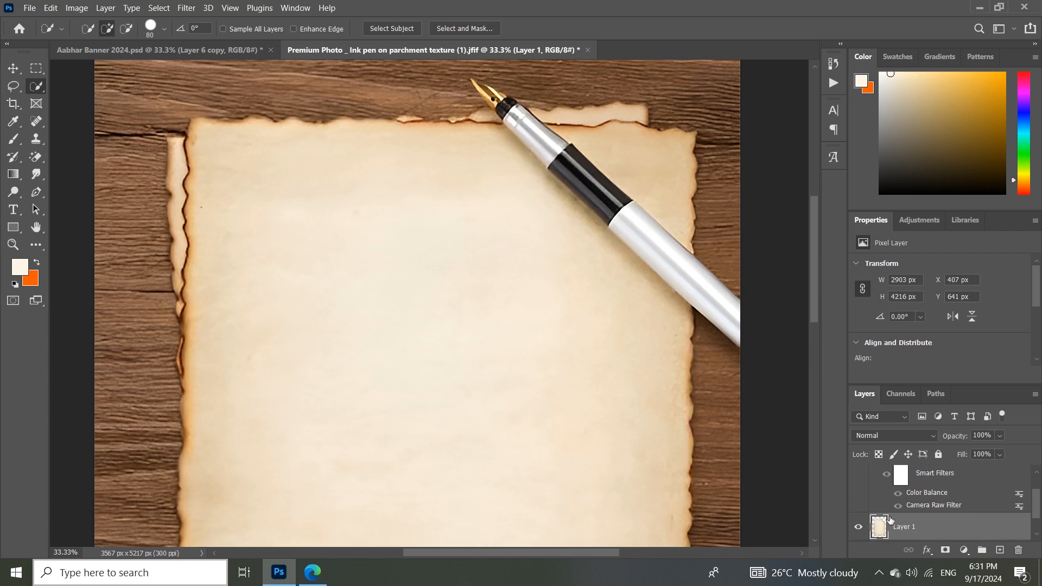
Show the man's cutout again and move it down past the page's lower edge, to about X 1656 px, Y 2256 px
key(ctrl+minus)
key(ctrl+minus)
scroll(885, 522, down, 1)
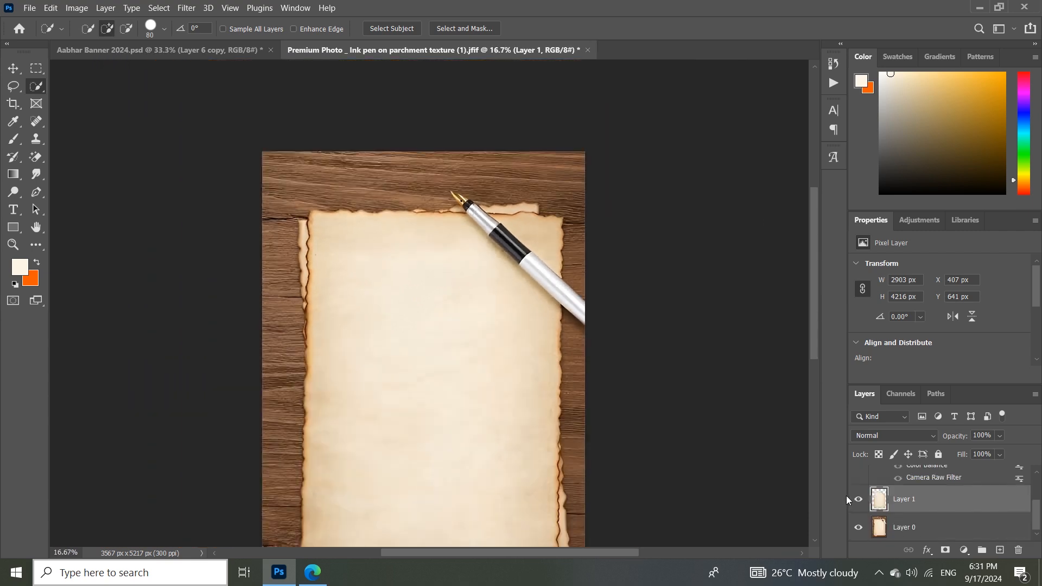
key(ctrl+minus)
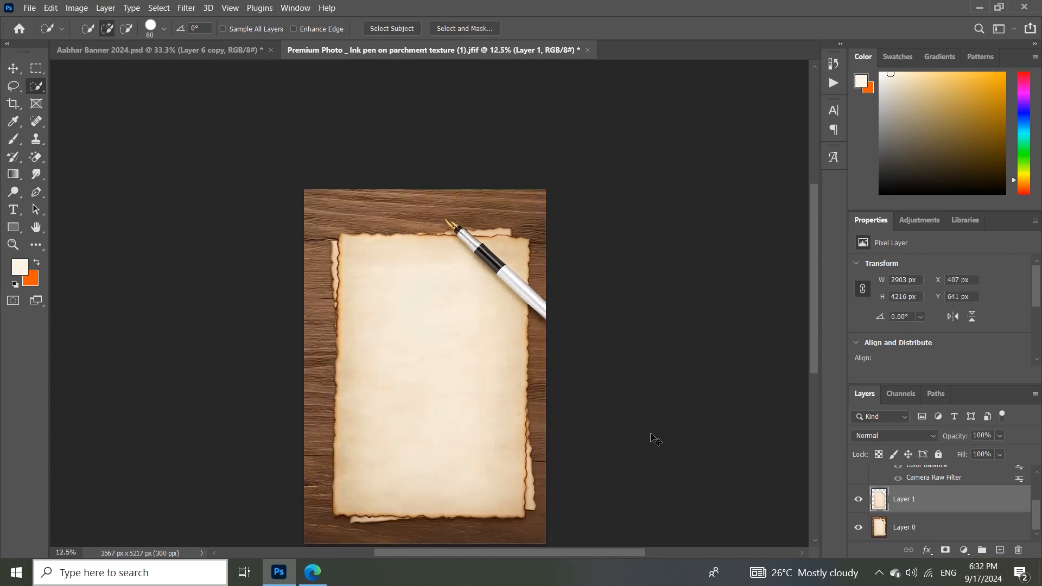
scroll(884, 508, up, 2)
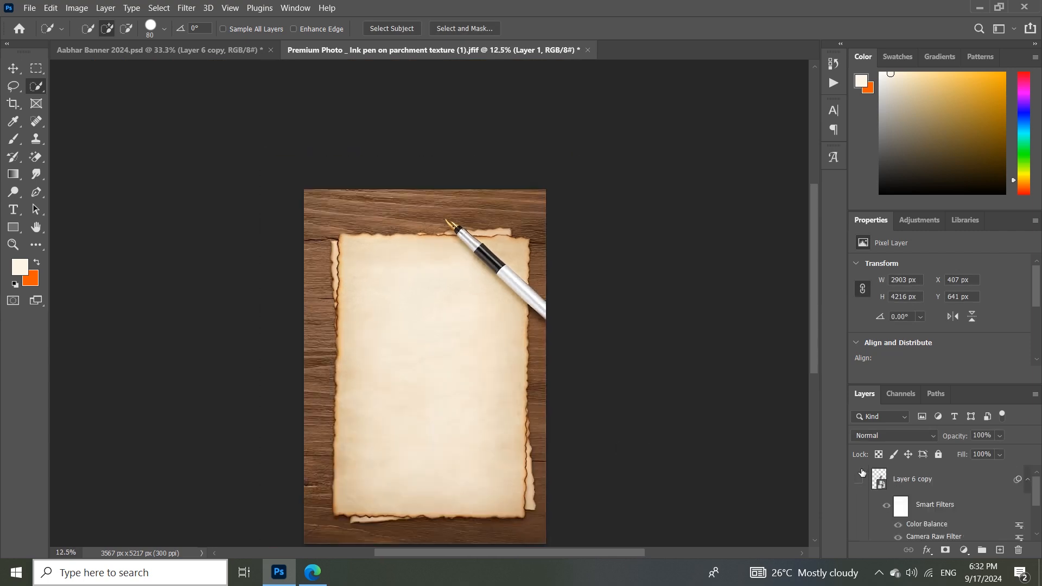
click(859, 478)
click(13, 68)
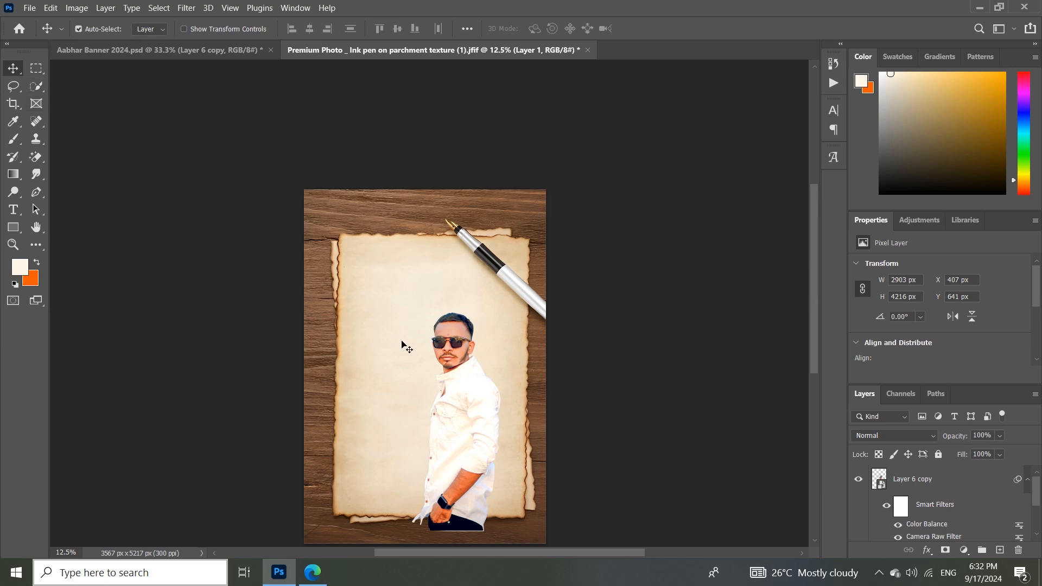
scroll(404, 346, down, 2)
key(ctrl+plus)
key(ctrl+plus)
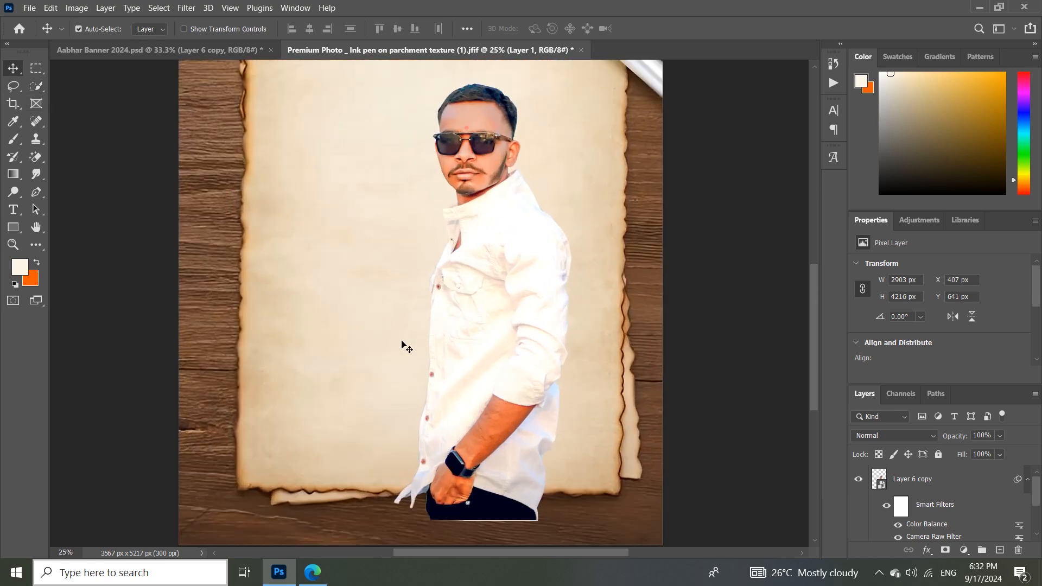
drag(474, 382, 475, 390)
scroll(455, 434, down, 1)
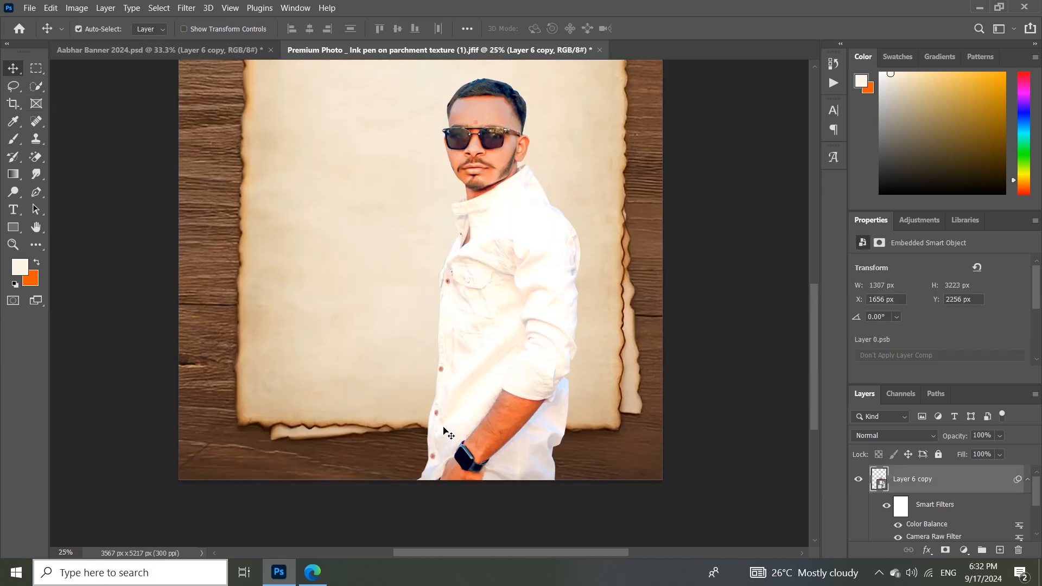
Try rasterizing the man's cutout and erasing its part below the parchment's lower edge with the 1000 px Eraser, and undo it
drag(36, 157, 87, 157)
scroll(558, 452, down, 1)
click(558, 452)
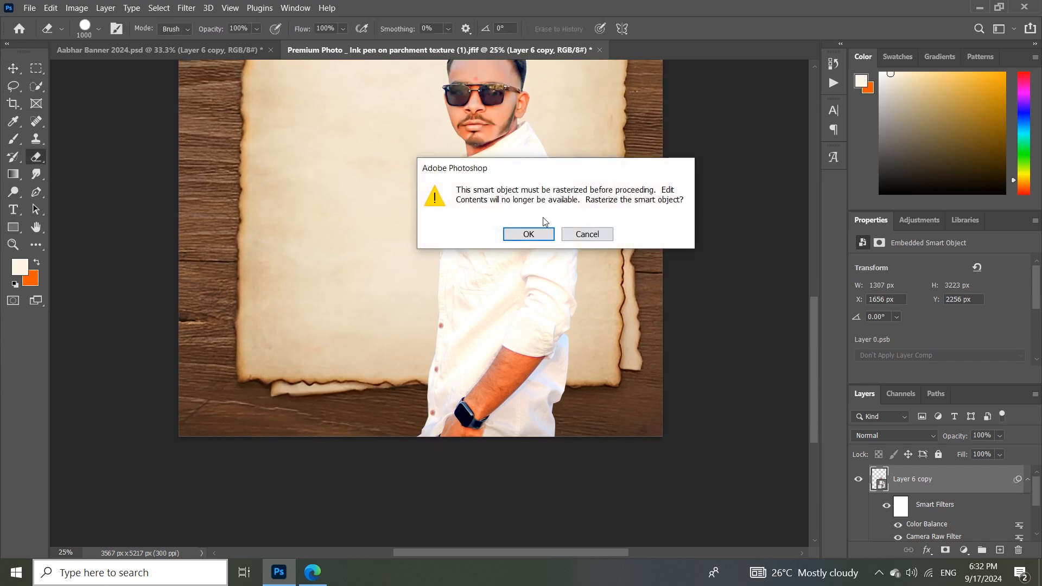
click(534, 232)
mouse_move(404, 469)
mouse_down()
mouse_move(473, 481)
mouse_move(510, 454)
mouse_move(577, 449)
mouse_up()
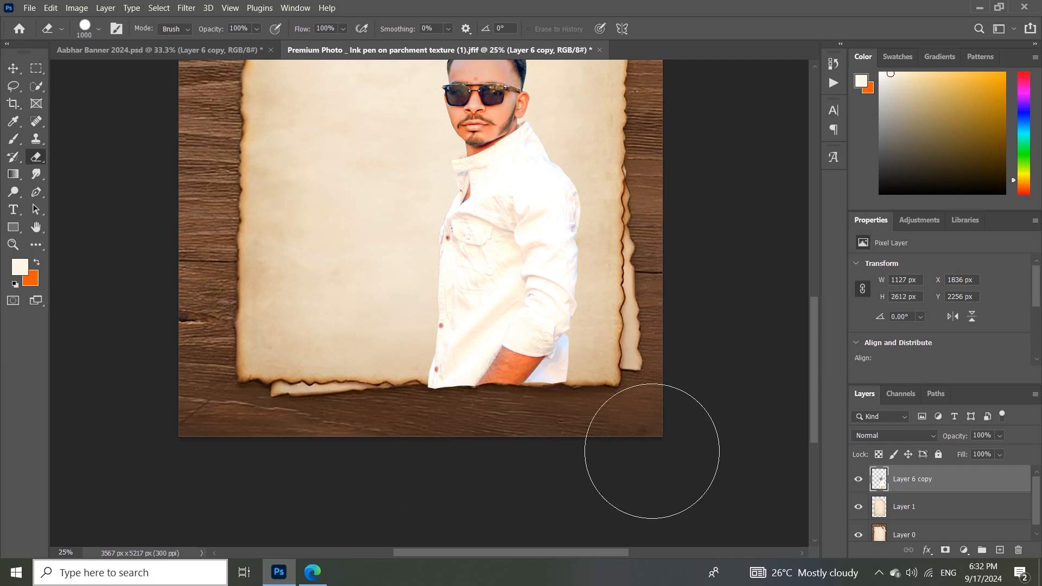
key(ctrl+z)
key(ctrl+z)
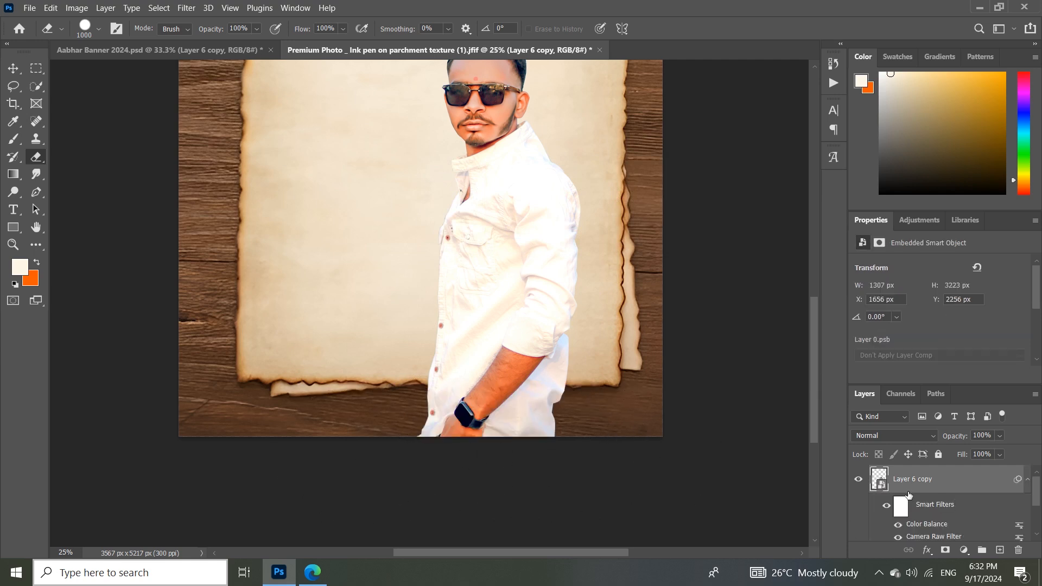
Enlarge the layer list and clip the man's cutout, Layer 6 copy, to the parchment on Layer 1
scroll(882, 489, down, 3)
click(858, 499)
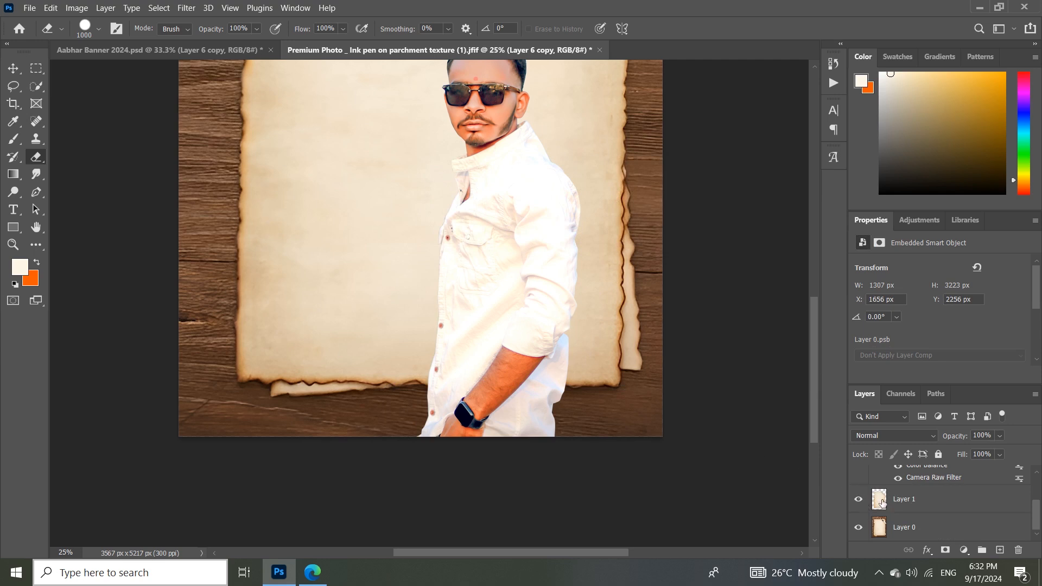
click(885, 502)
drag(964, 388, 962, 280)
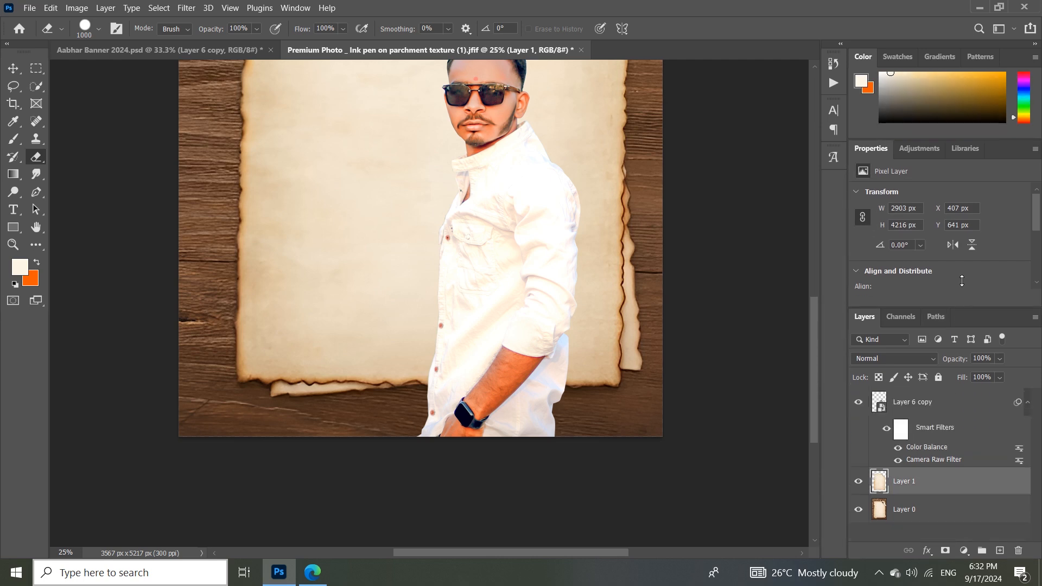
alt+click(882, 464)
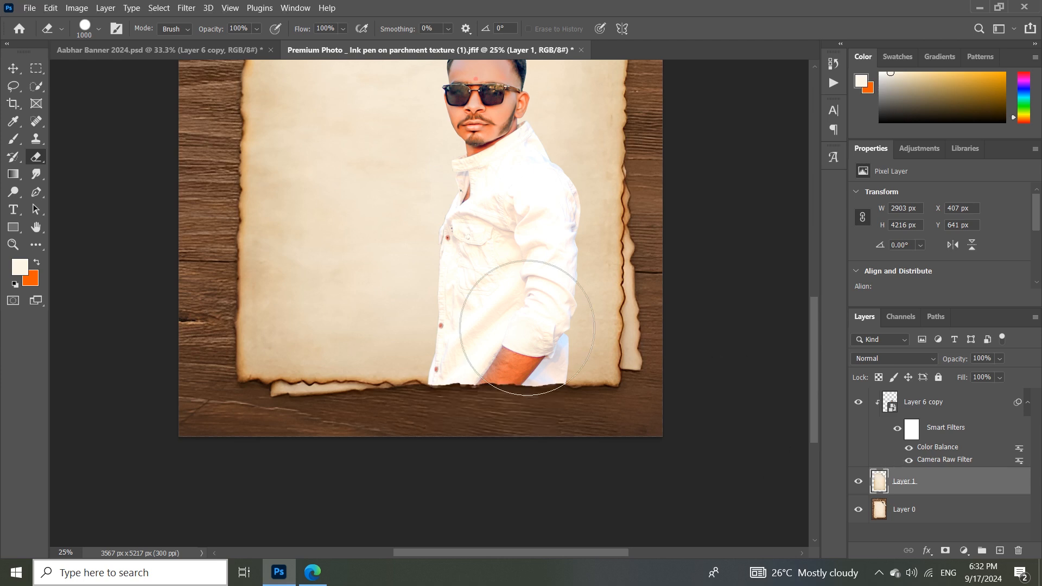
Reposition the clipped man's cutout nearer the parchment's right edge, at about X 1784 px, Y 2228 px
drag(549, 357, 546, 385)
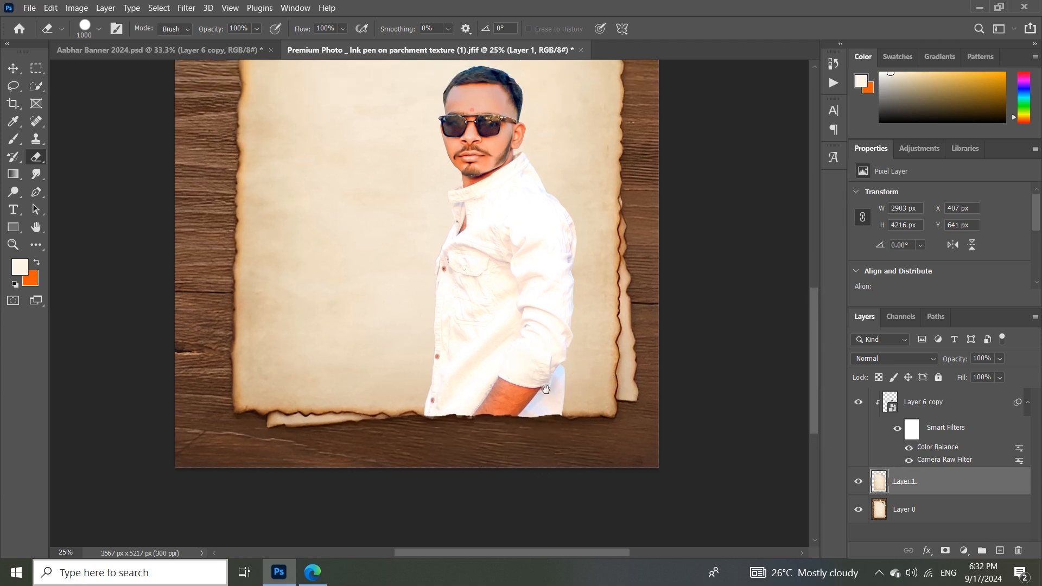
key(v)
mouse_move(501, 294)
mouse_down()
mouse_move(514, 291)
mouse_move(562, 330)
mouse_move(553, 341)
mouse_up()
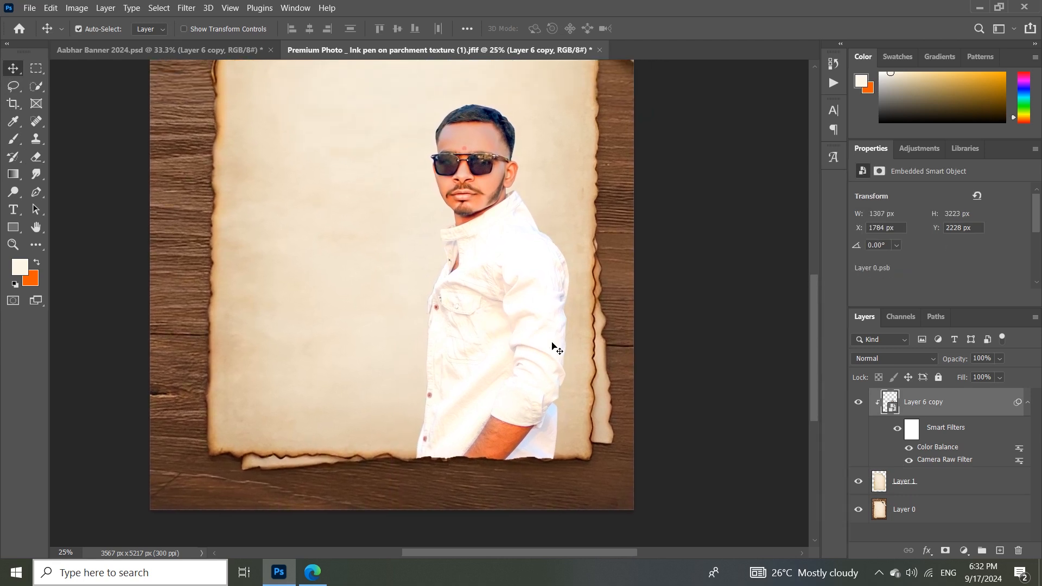
Lower the clipped man's cutout to about X 1784 px, Y 2376 px, comparing it with the Aabhar Banner 2024 document
scroll(553, 341, up, 2)
drag(524, 282, 547, 315)
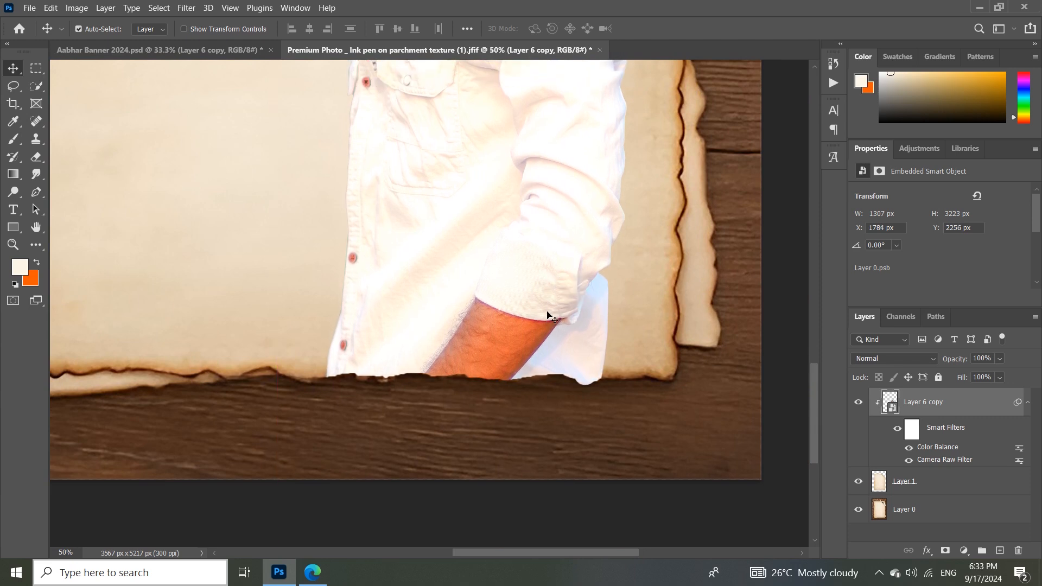
key(ctrl+minus)
key(ctrl+minus)
key(ctrl+minus)
key(ctrl+minus)
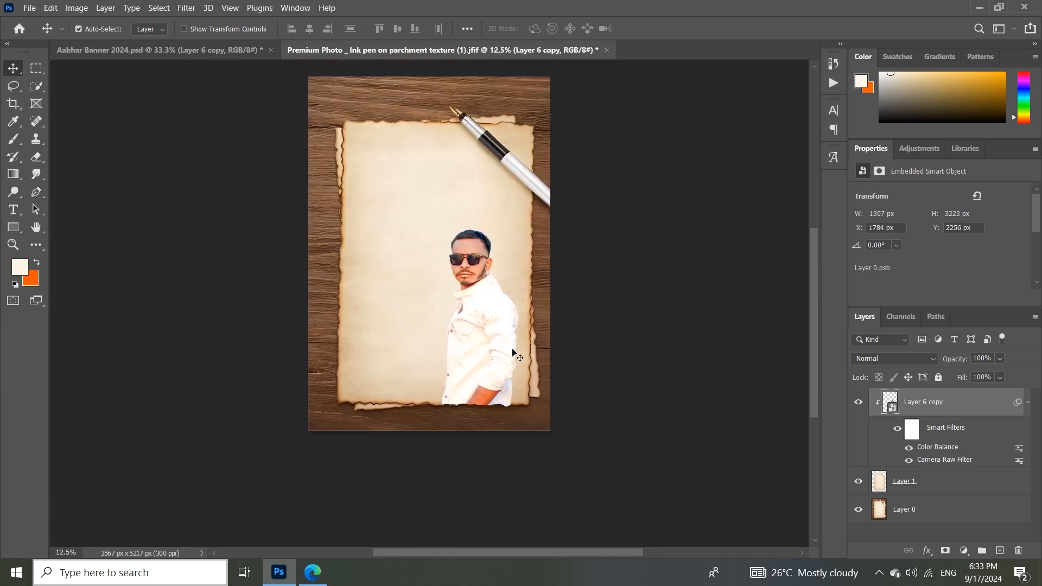
click(163, 49)
scroll(477, 390, down, 3)
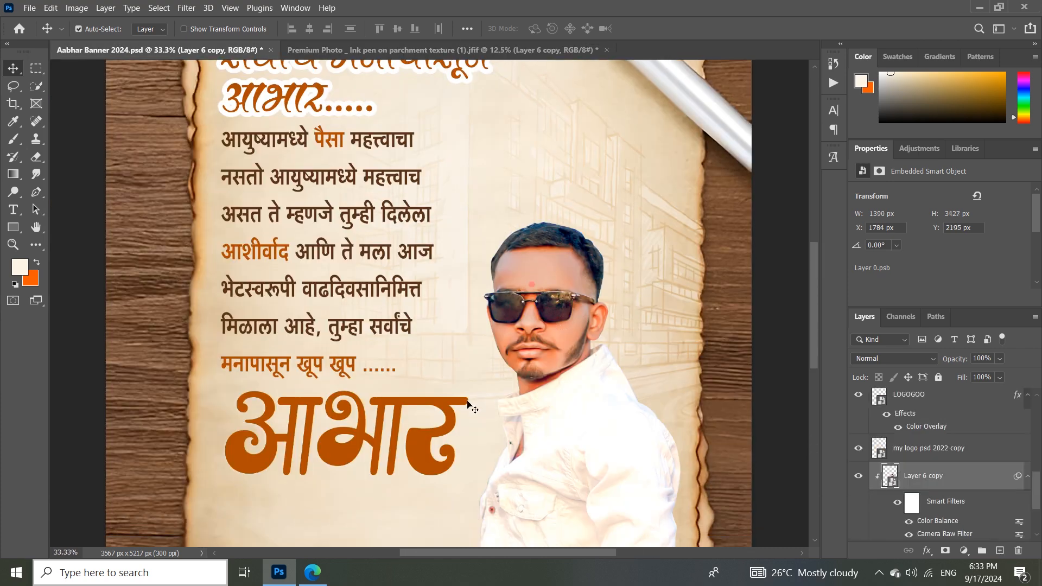
scroll(520, 356, down, 3)
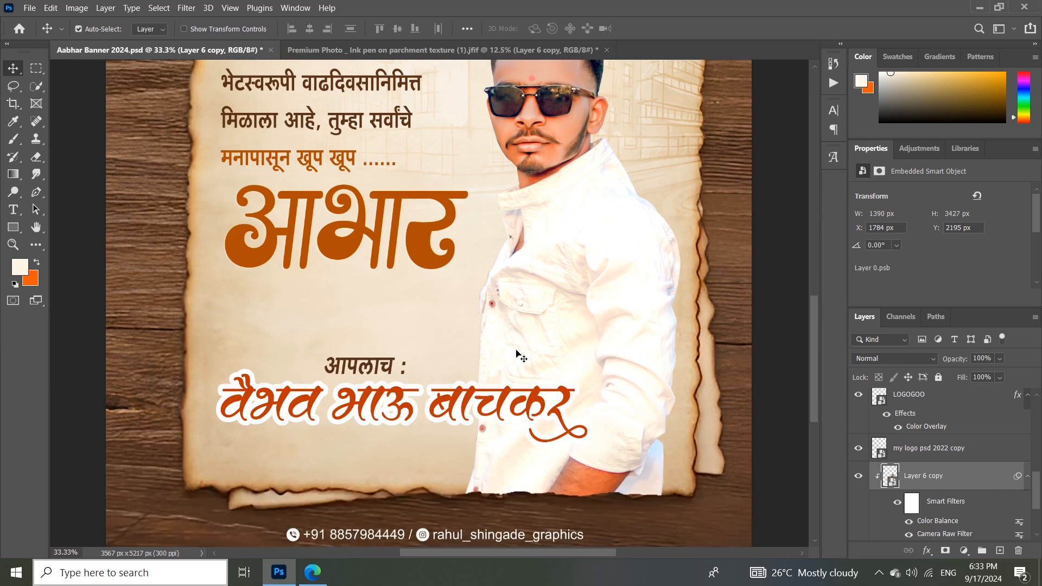
click(399, 50)
drag(493, 351, 493, 351)
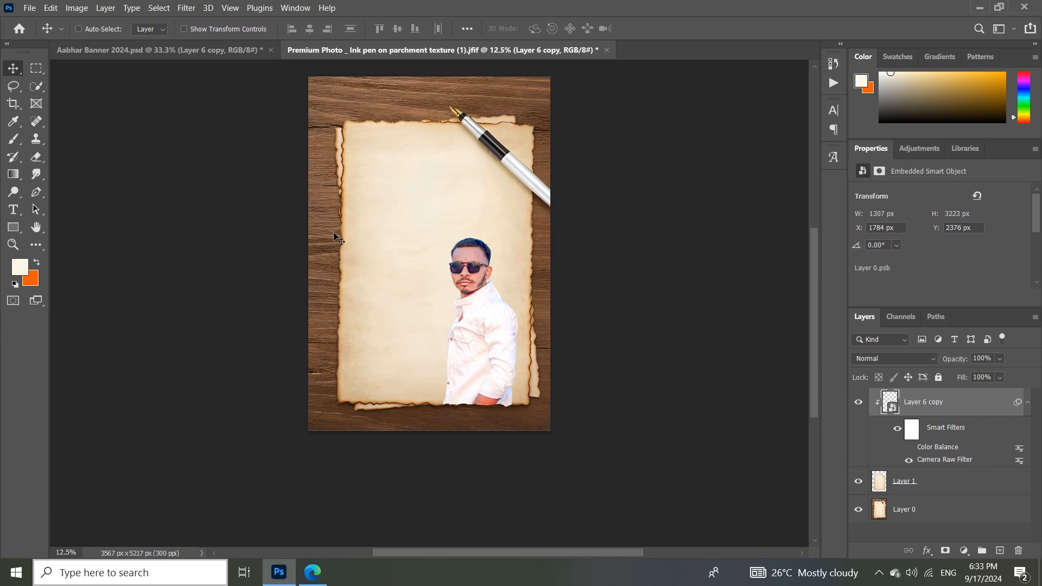
Set the Yellow–Blue midtone level to -2 in the Color Balance smart filter of the man's cutout
key(ctrl+plus)
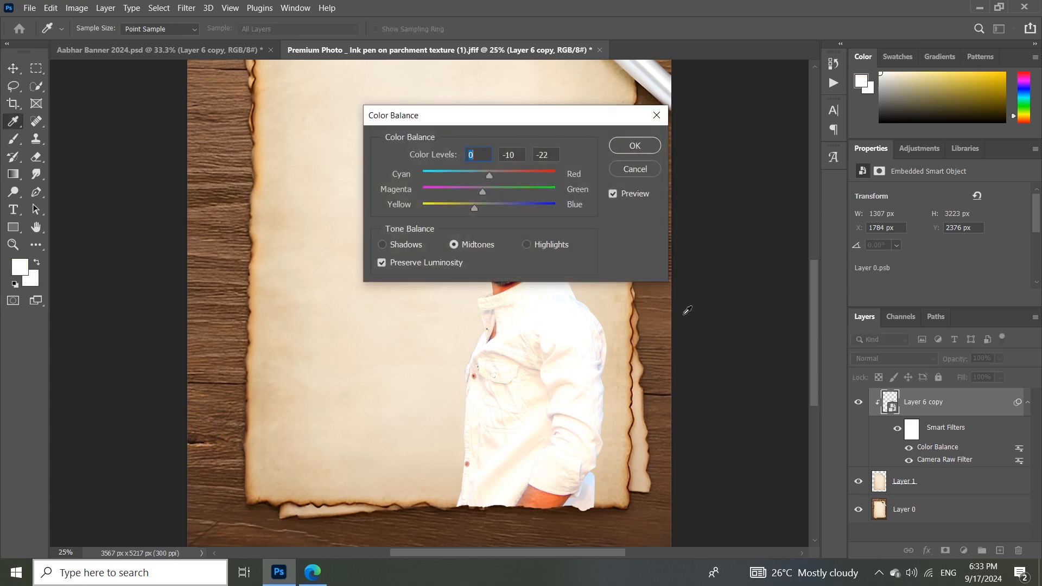
drag(505, 115, 685, 182)
drag(655, 273, 669, 301)
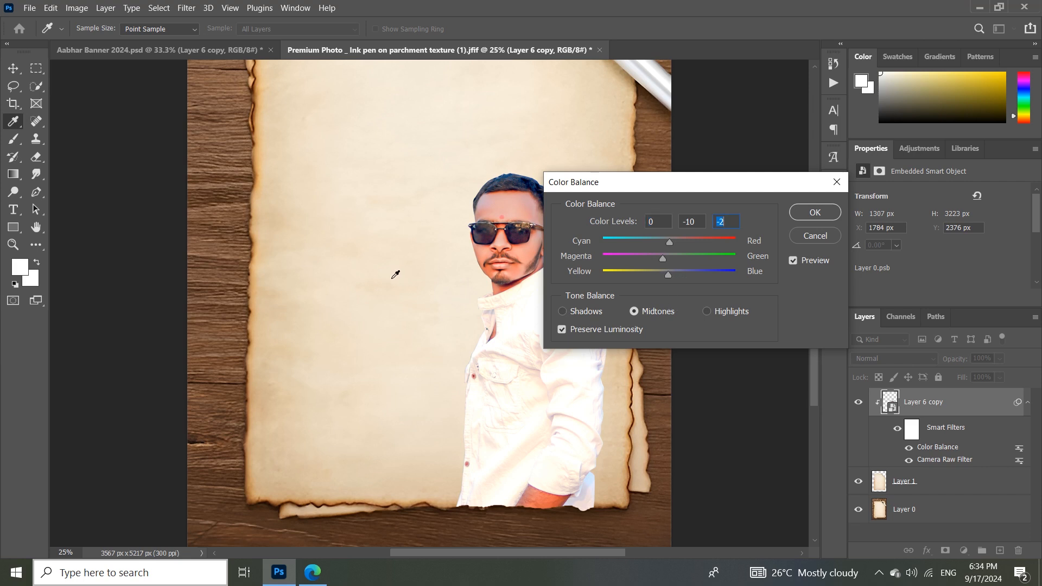
click(830, 214)
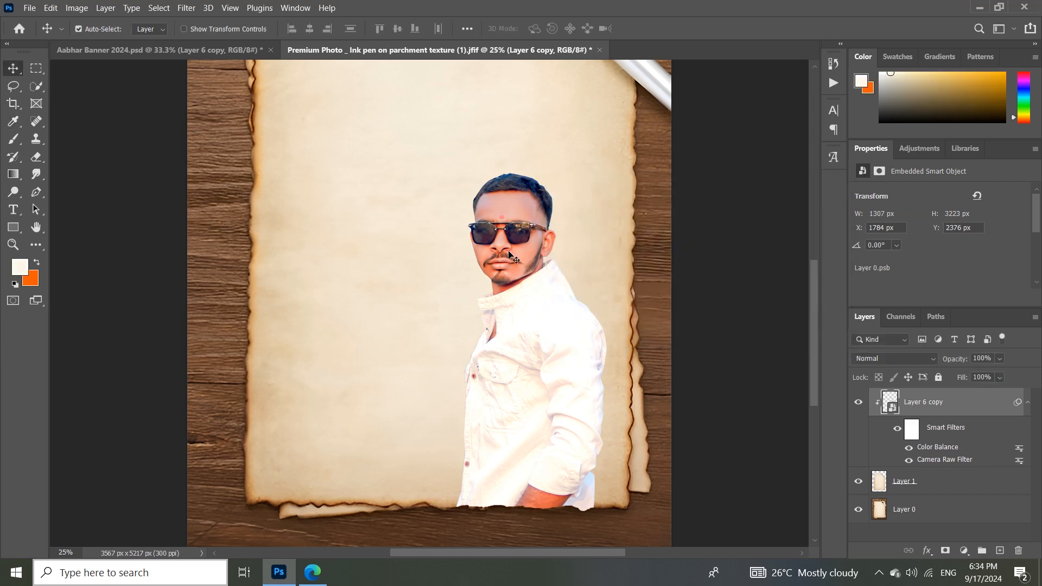
Lock all properties of the parchment on Layer 1 and the background on Layer 0
click(971, 483)
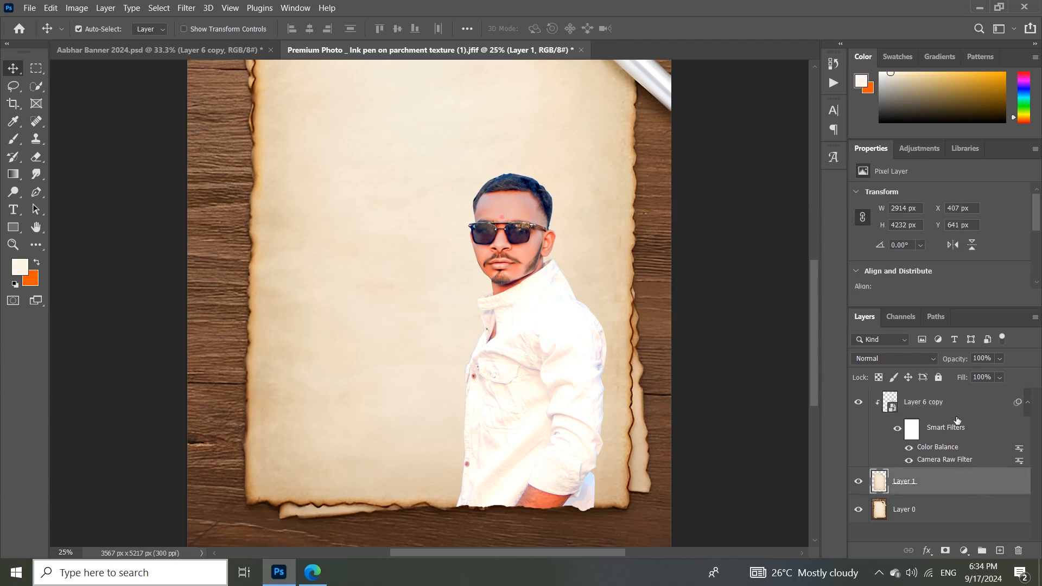
click(938, 377)
click(942, 510)
click(938, 377)
Examine the layers beneath the man's cutout in the Aabhar Banner 2024 document
drag(439, 398, 623, 180)
scroll(490, 316, up, 3)
click(478, 50)
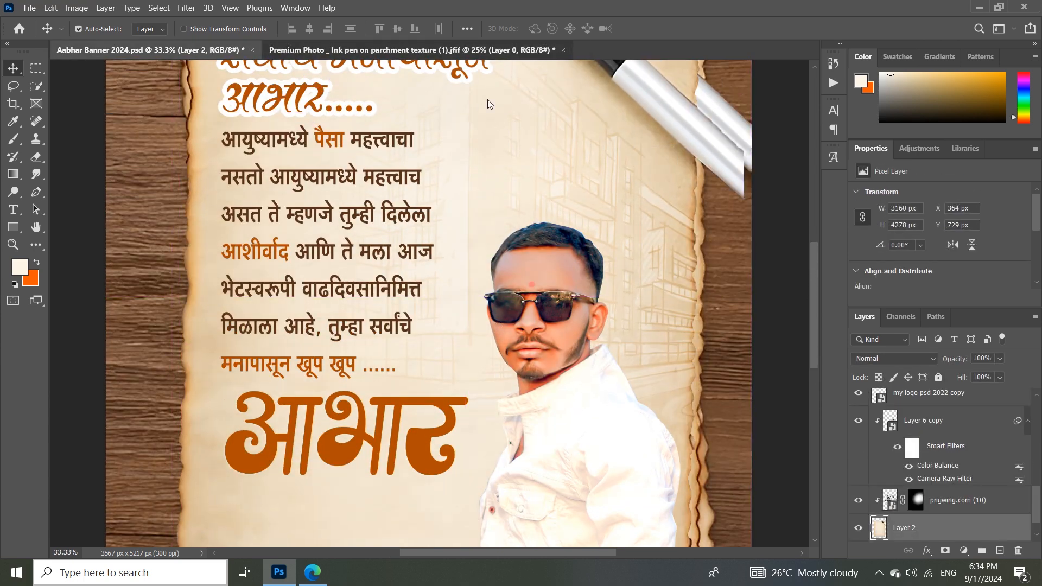
click(1039, 521)
Place the building sketch pngwing.com (10).png as an embedded image above Layer 1, scaled to about 3405 x 2091 px
click(915, 491)
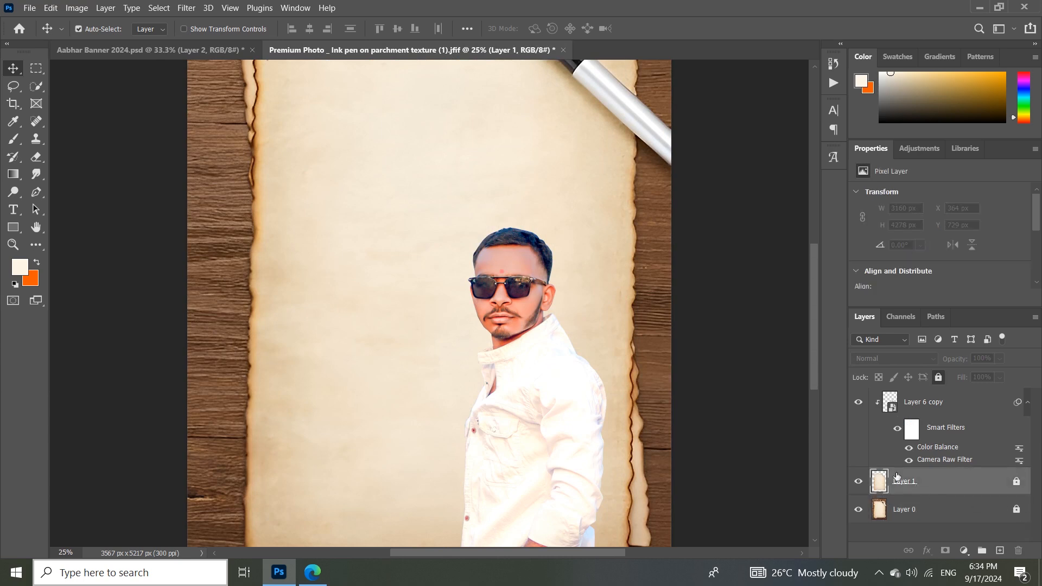
click(35, 9)
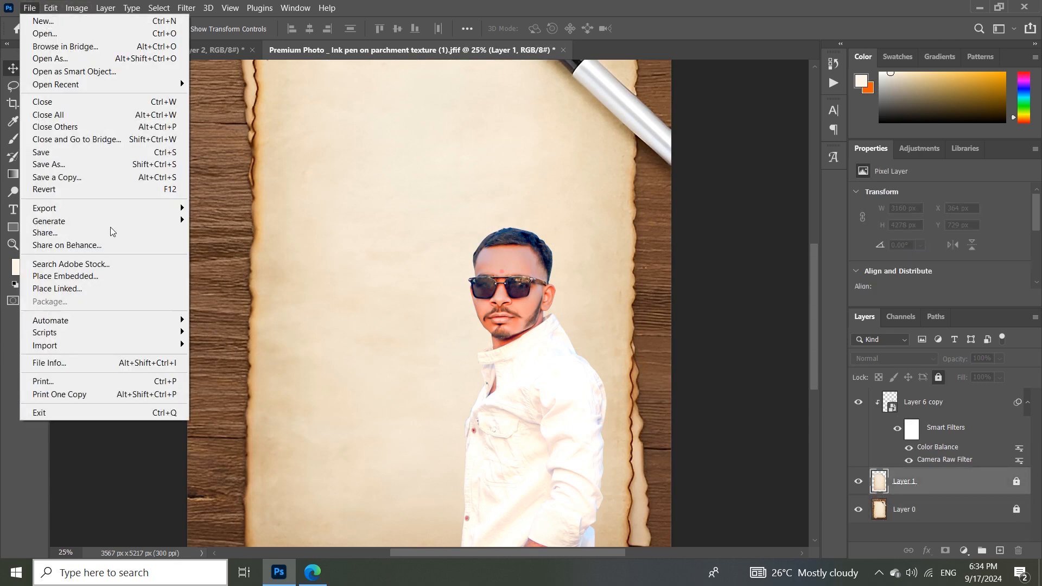
click(104, 275)
scroll(569, 283, down, 15)
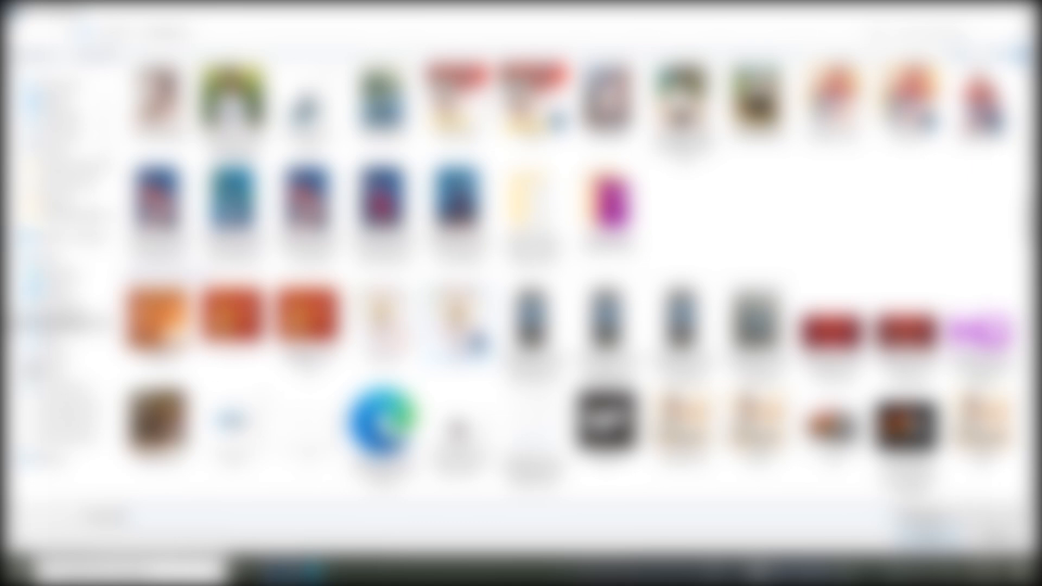
scroll(569, 283, down, 5)
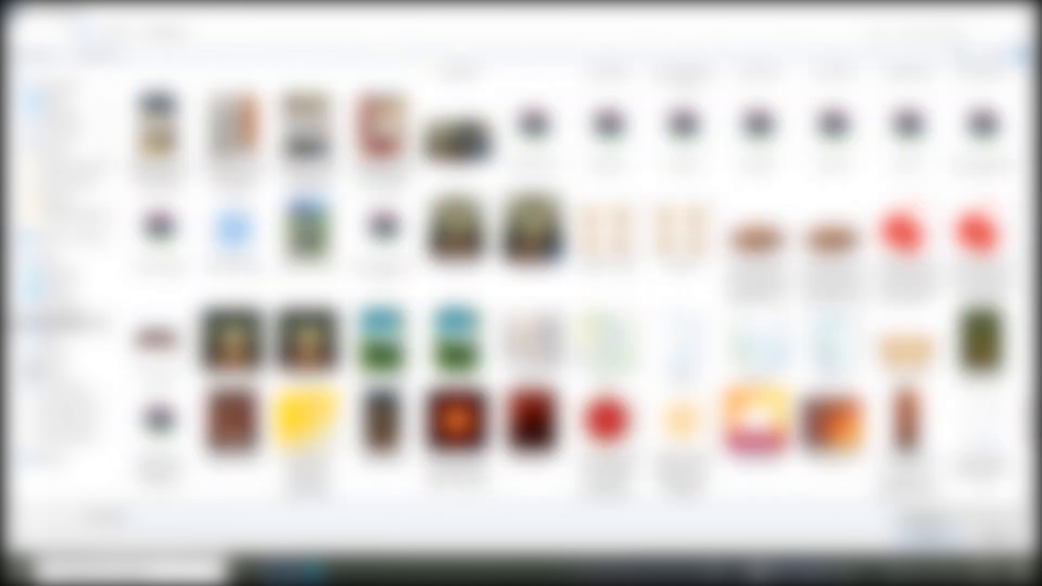
scroll(570, 283, down, 3)
scroll(569, 282, down, 10)
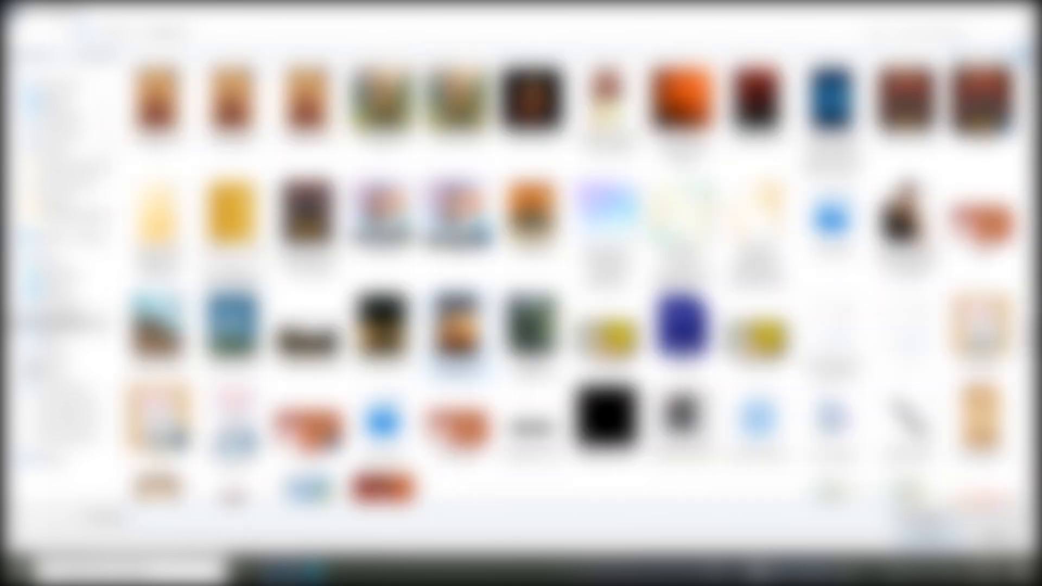
scroll(569, 283, up, 15)
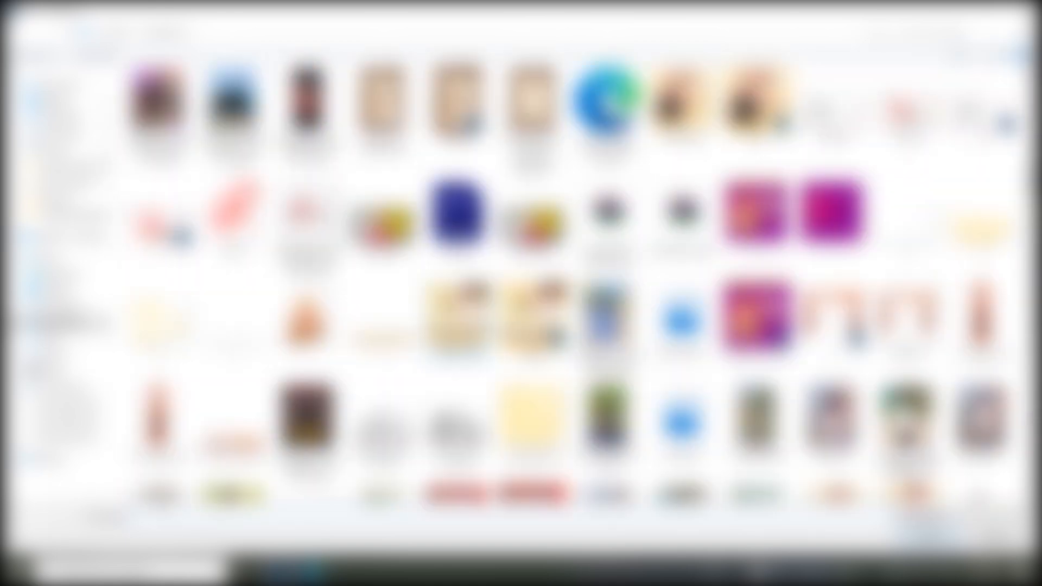
double_click(457, 429)
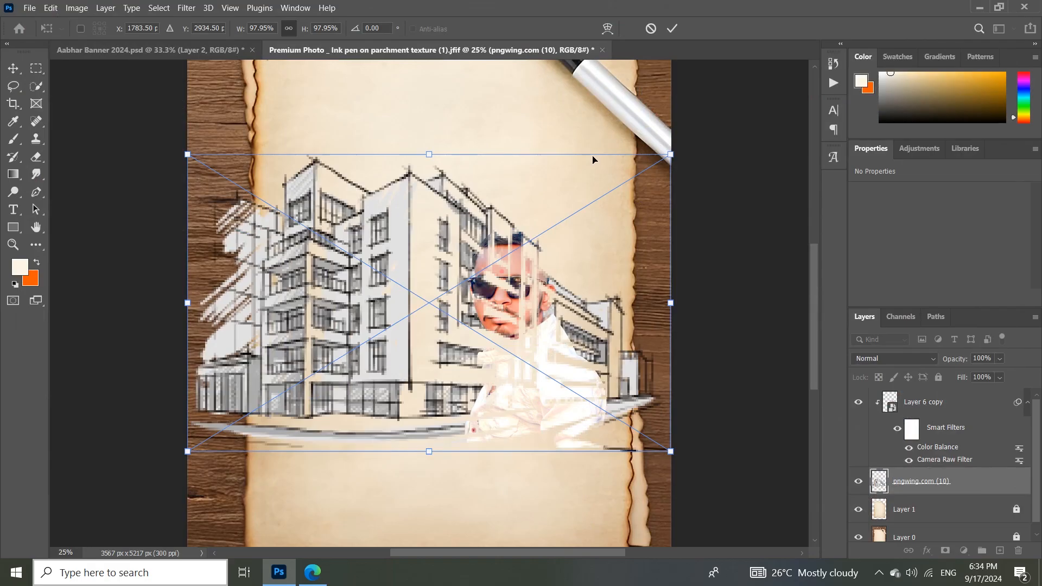
drag(438, 153, 439, 168)
key(Return)
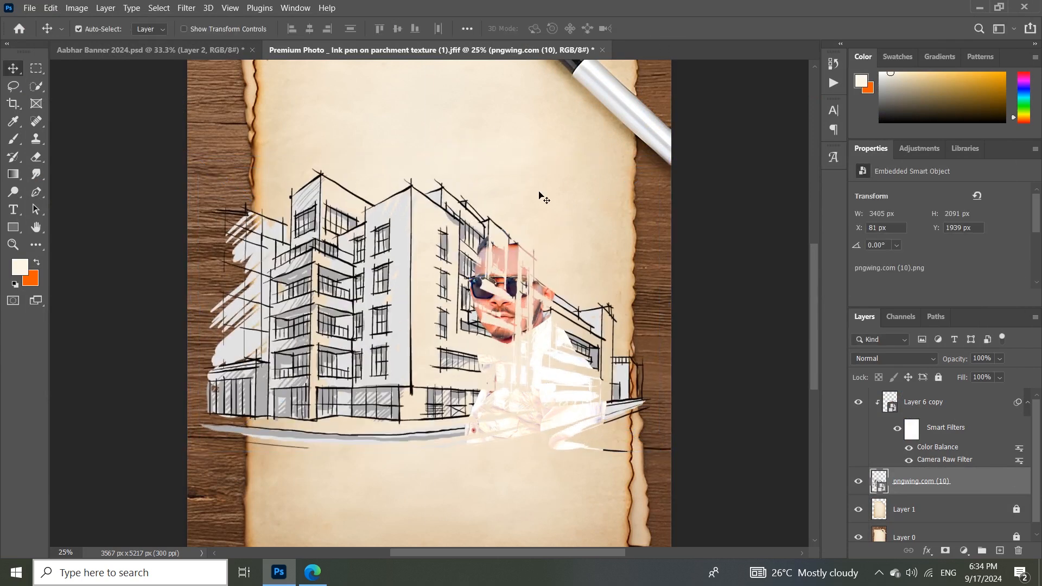
Clip the building sketch to Layer 1 and move it up behind the man, to about X 327 px, Y 1394 px
key(ctrl+minus)
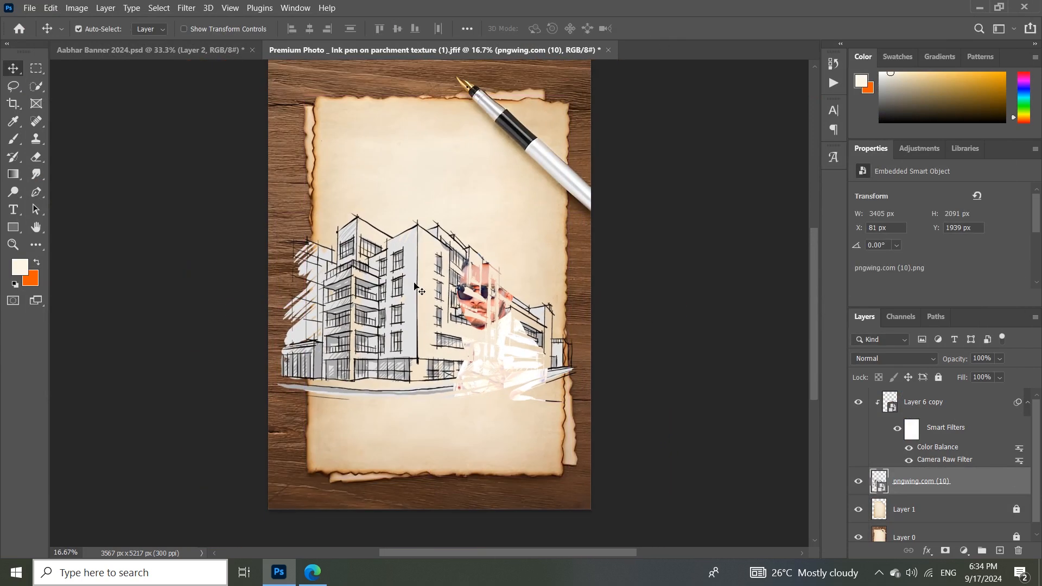
scroll(914, 461, down, 1)
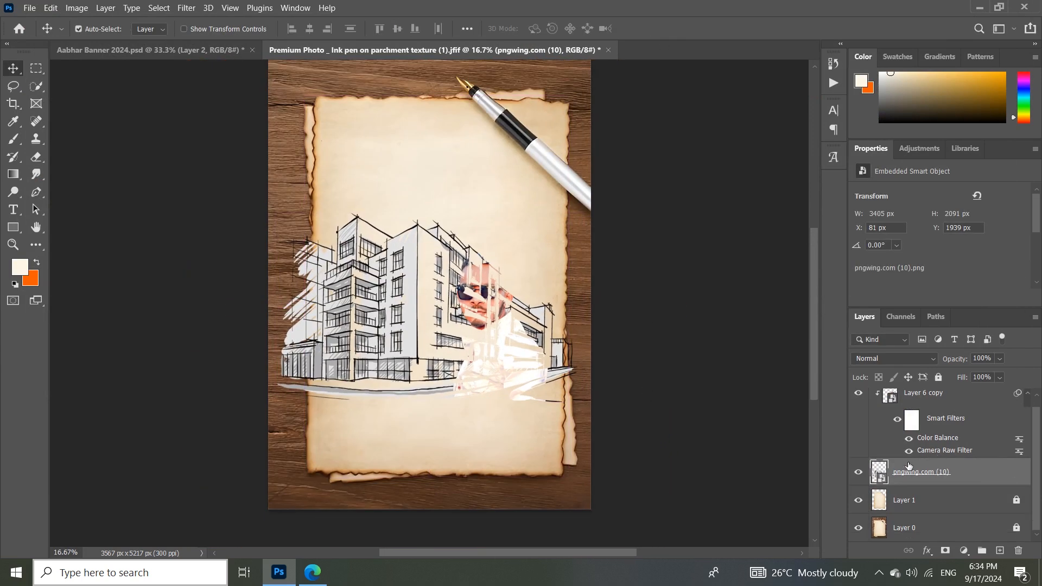
alt+click(882, 483)
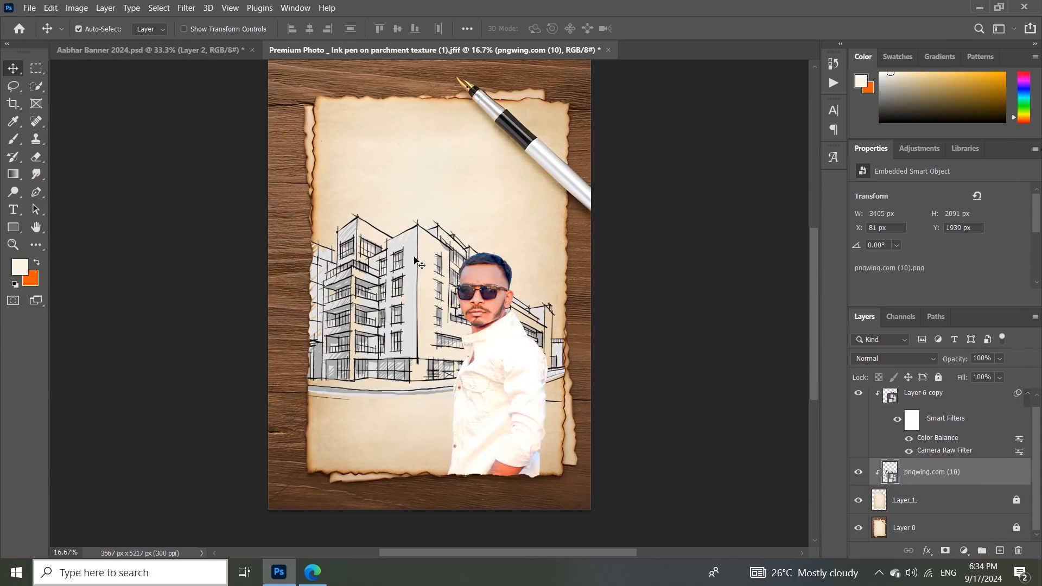
key(ctrl)
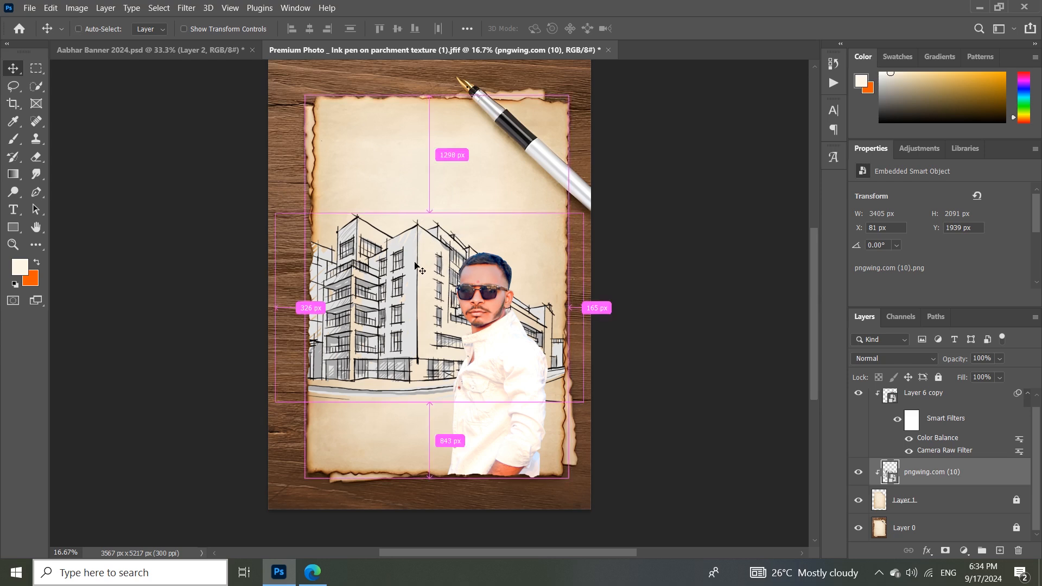
mouse_move(414, 262)
mouse_down()
mouse_move(416, 225)
mouse_move(429, 218)
mouse_move(427, 227)
mouse_up()
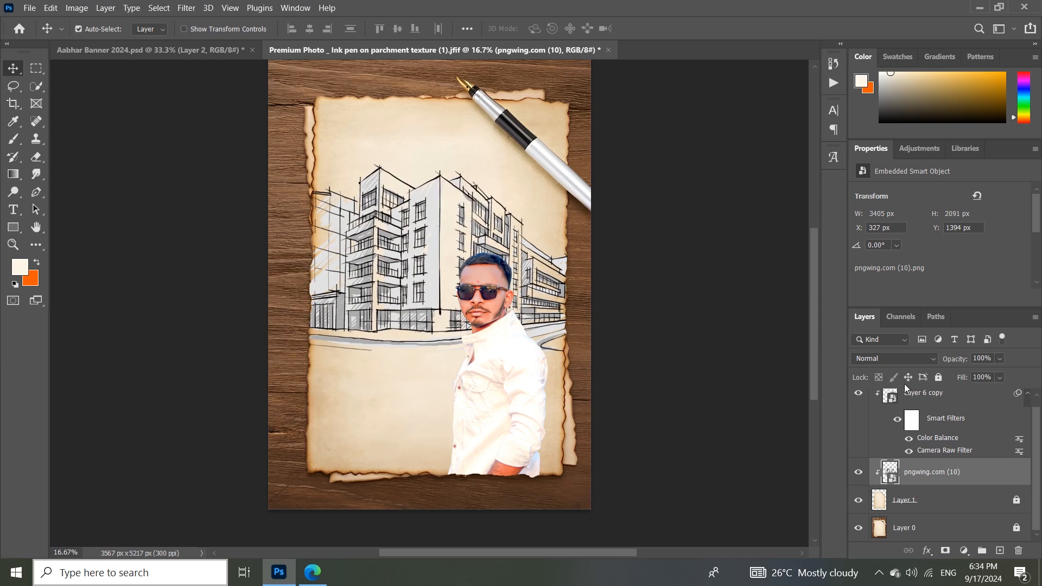
Set the building sketch's blend mode to Color Burn and its fill to 35%
click(889, 359)
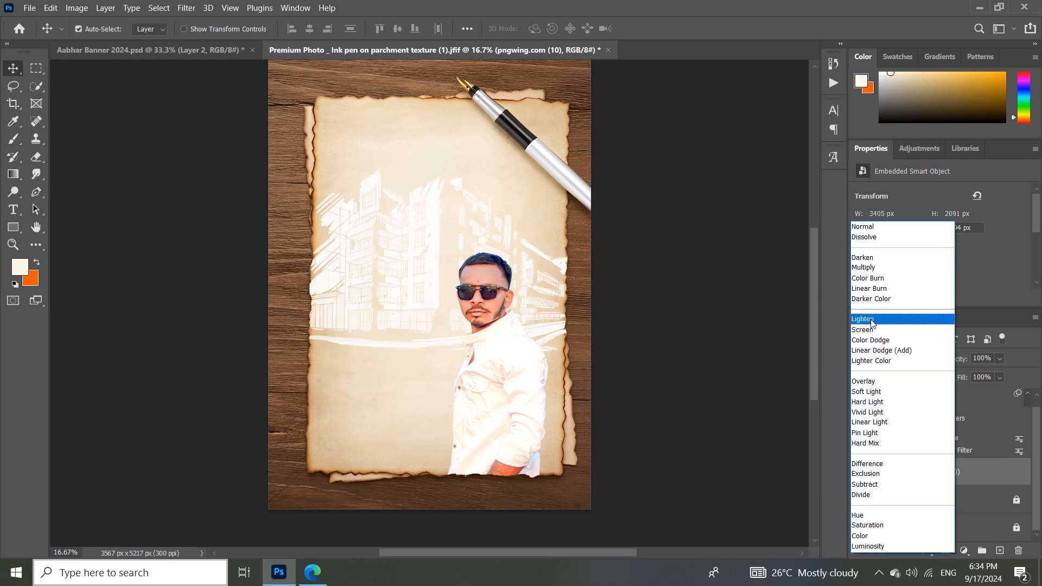
click(866, 278)
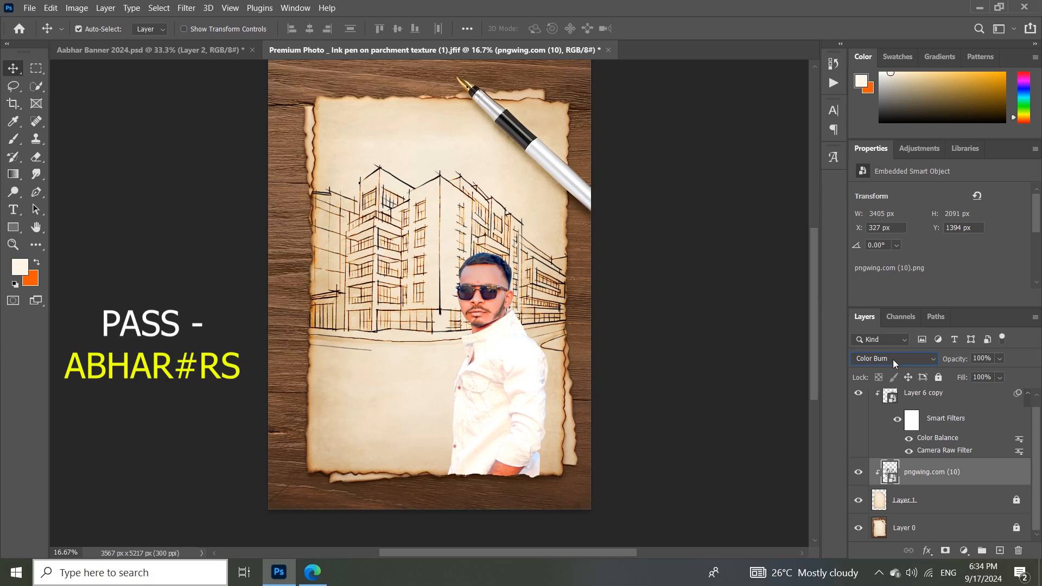
drag(963, 382, 960, 383)
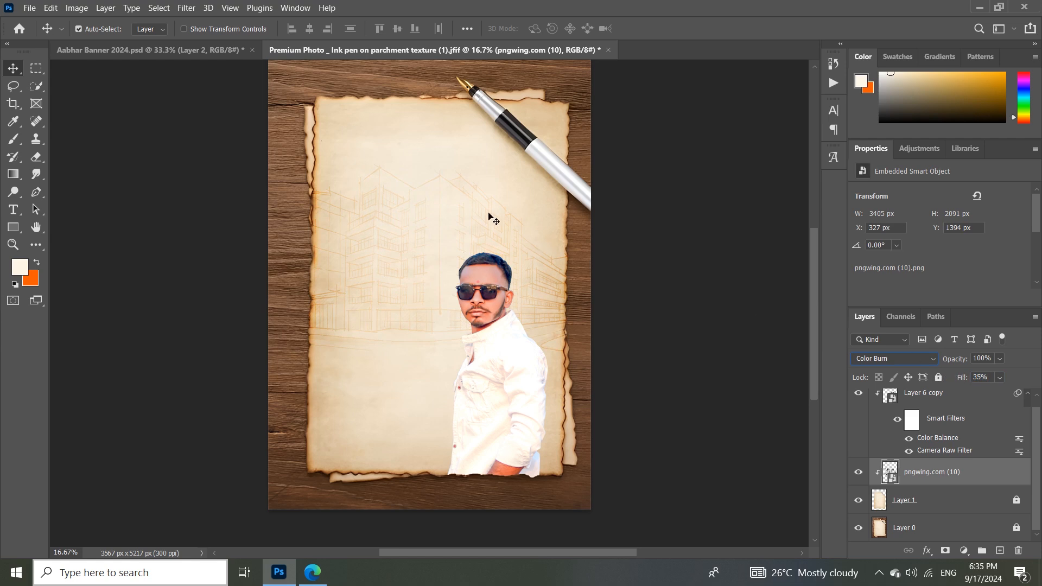
Hide and show the building sketch again to compare its effect on the parchment
key(ctrl+plus)
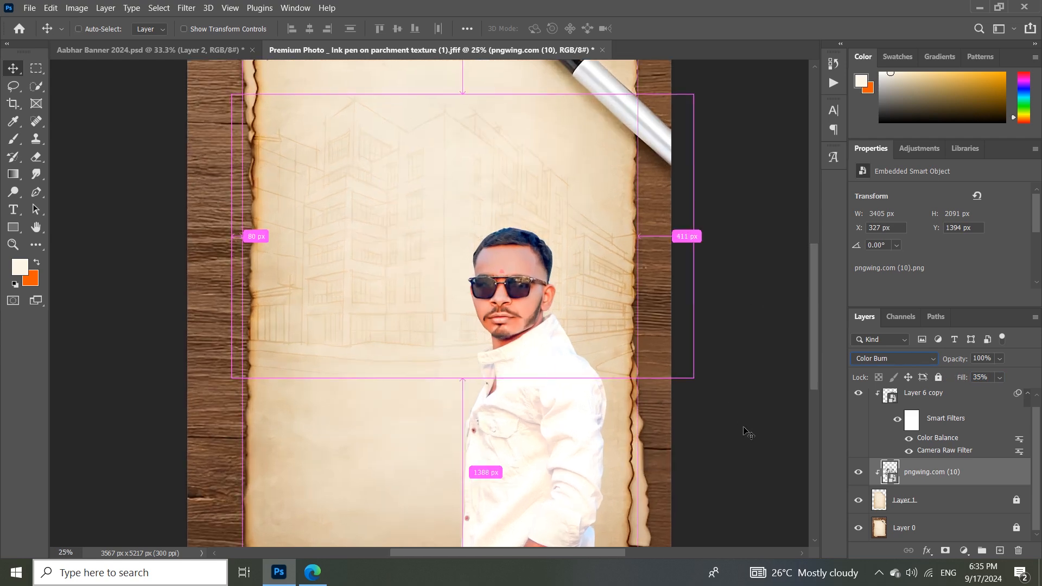
click(858, 472)
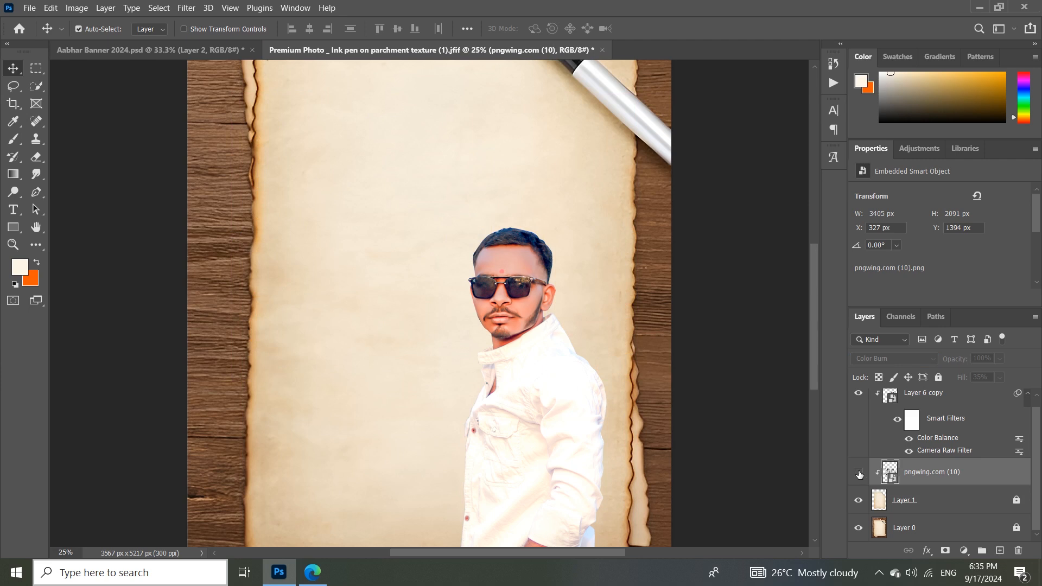
click(859, 472)
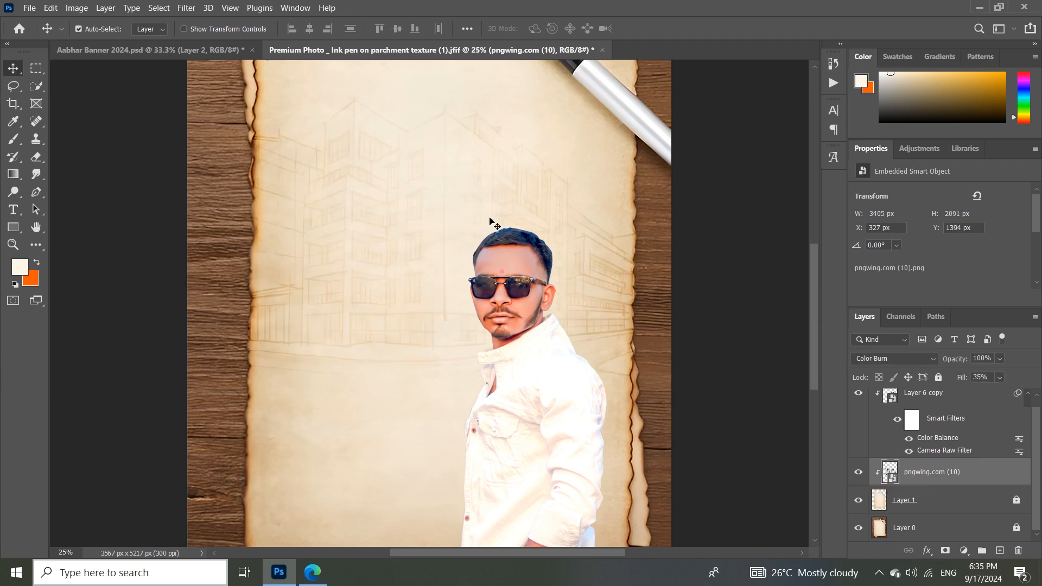
key(ctrl+minus)
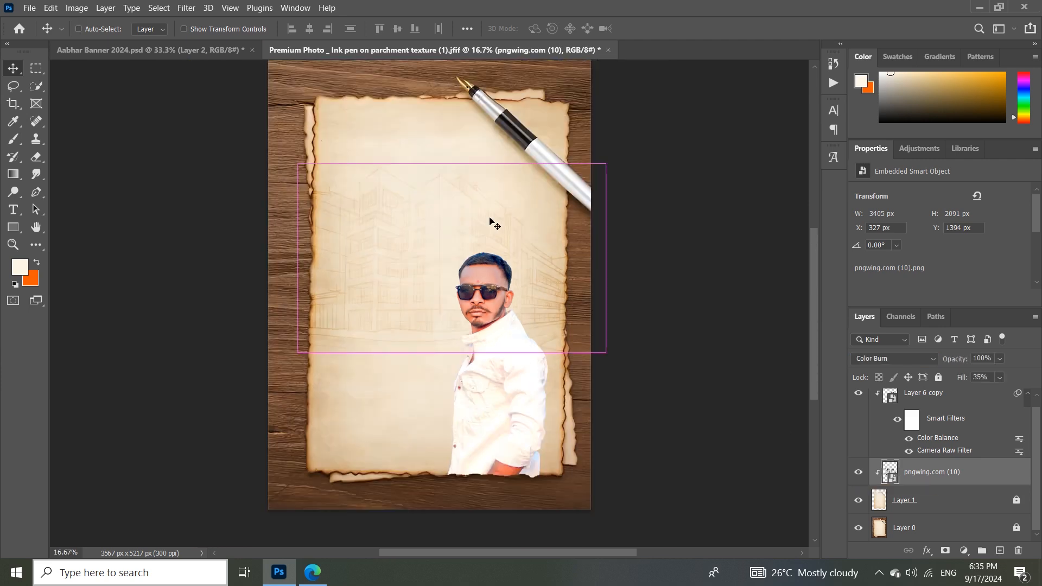
Switch to Aabhar Banner 2024.psd and examine the font settings of its calligraphic heading and body paragraph
click(223, 53)
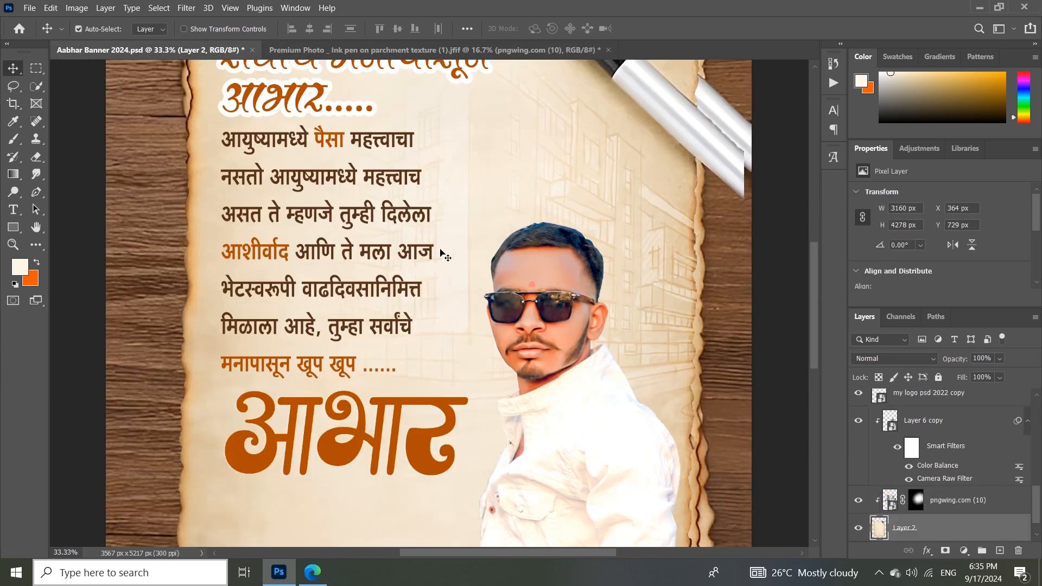
scroll(442, 255, up, 3)
drag(293, 145, 300, 151)
key(ctrl+z)
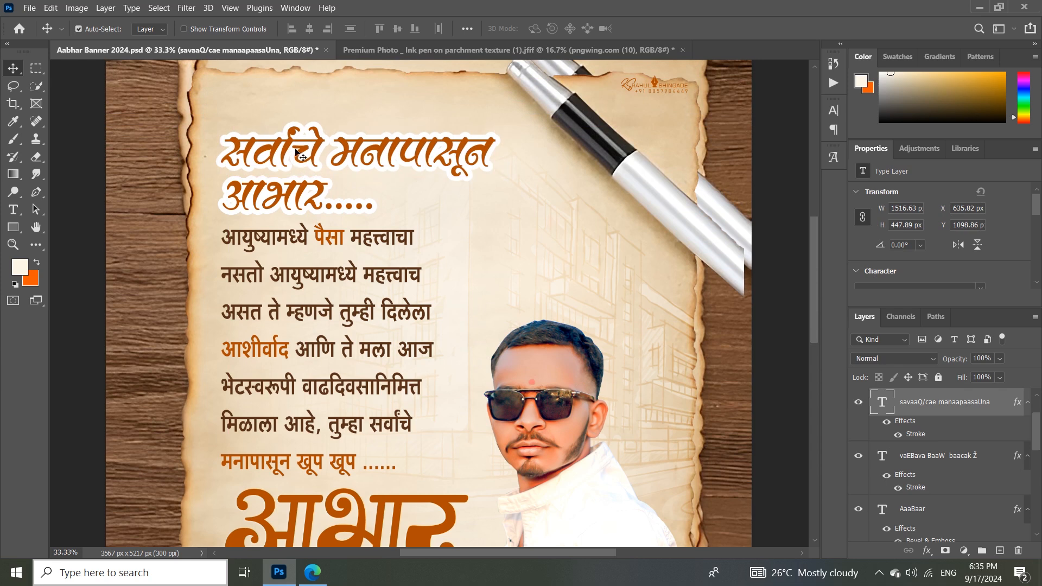
double_click(297, 153)
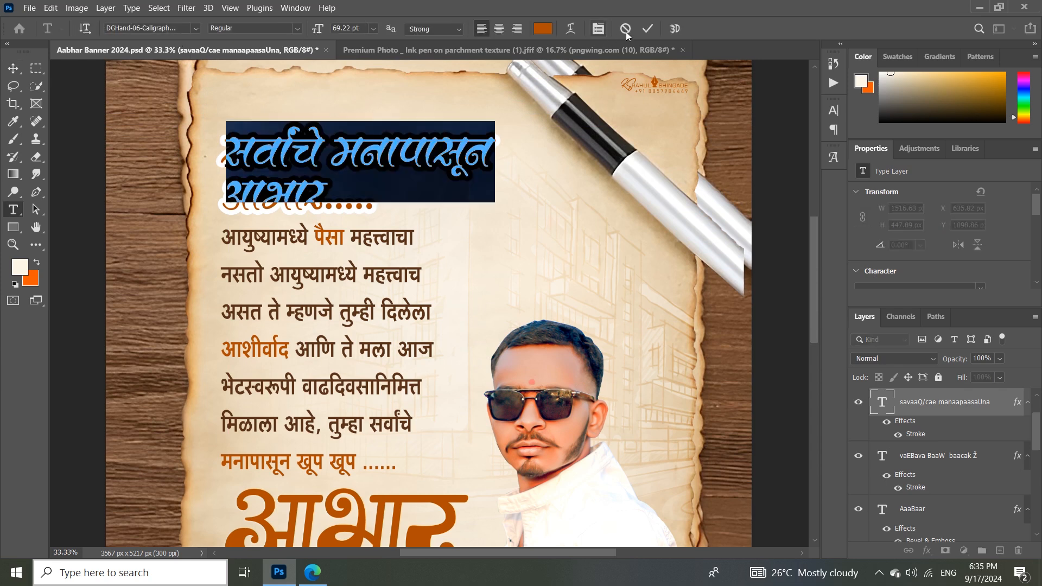
click(650, 33)
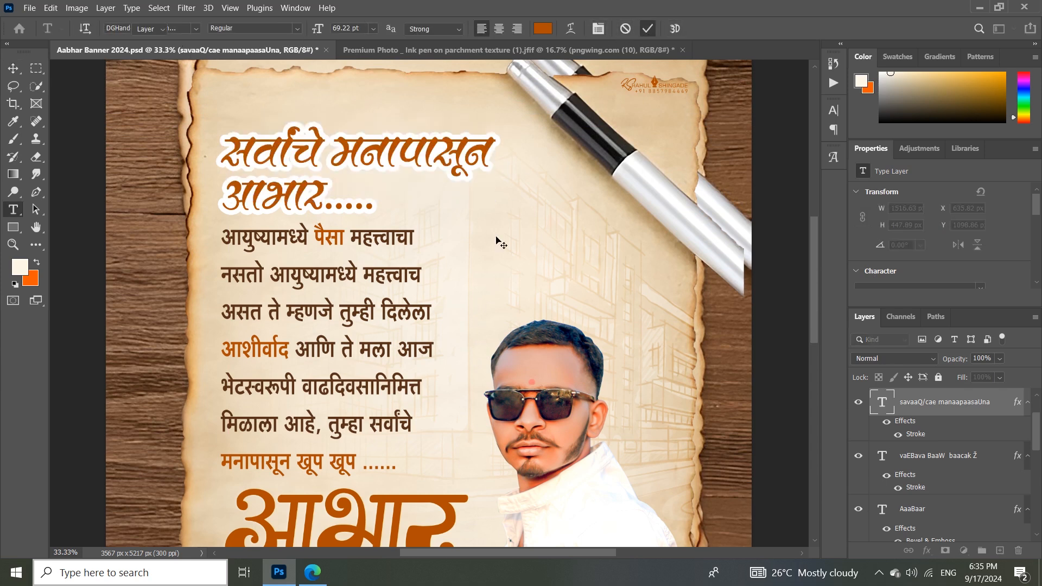
click(401, 239)
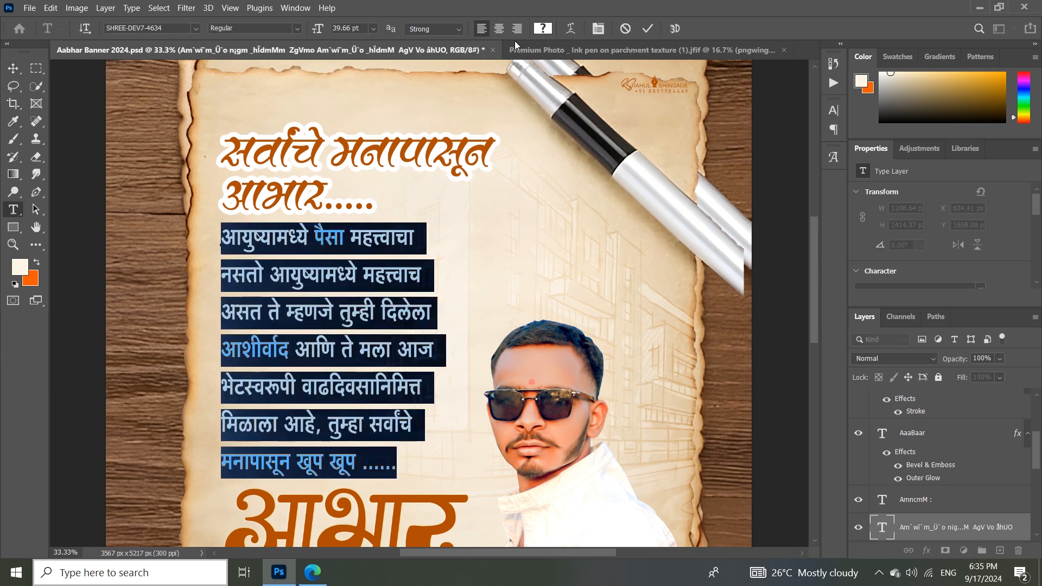
click(647, 28)
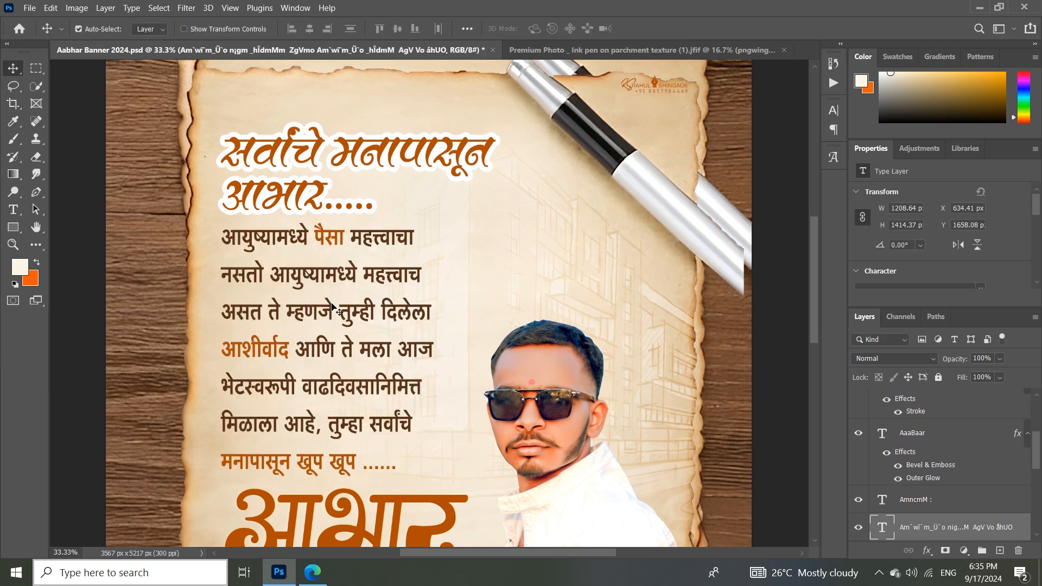
Switch to Microsoft Edge and look through the Marathi birthday thank-you messages on marathiveda.in for the body text, comparing them with the banner
click(308, 577)
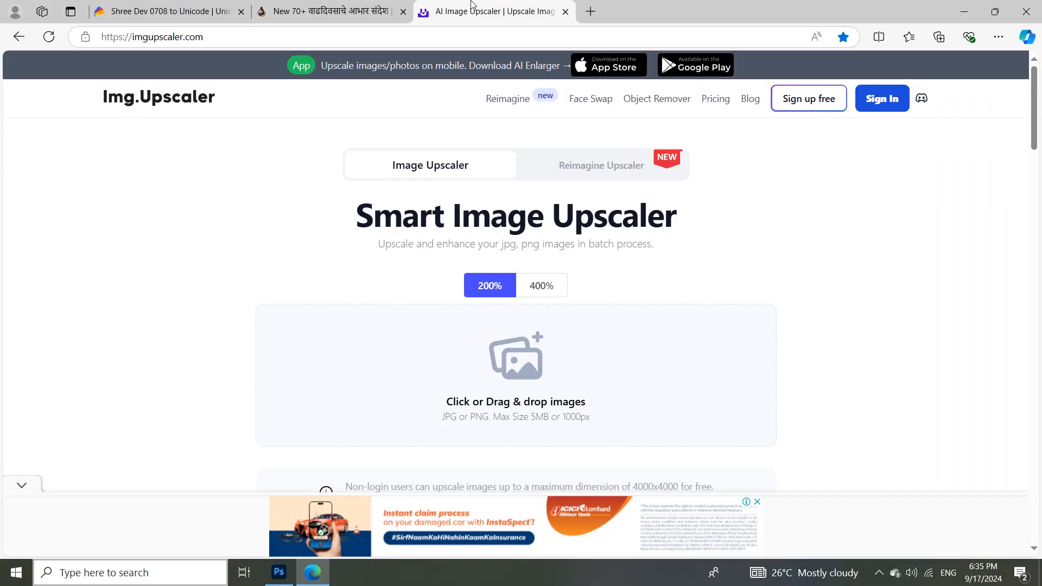
click(382, 11)
scroll(308, 126, up, 10)
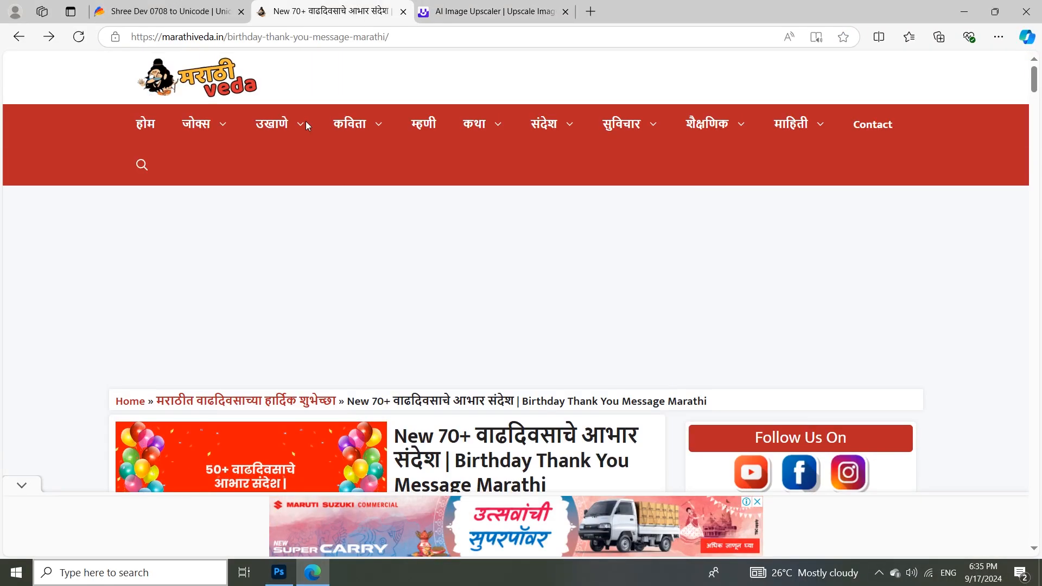
scroll(308, 126, down, 5)
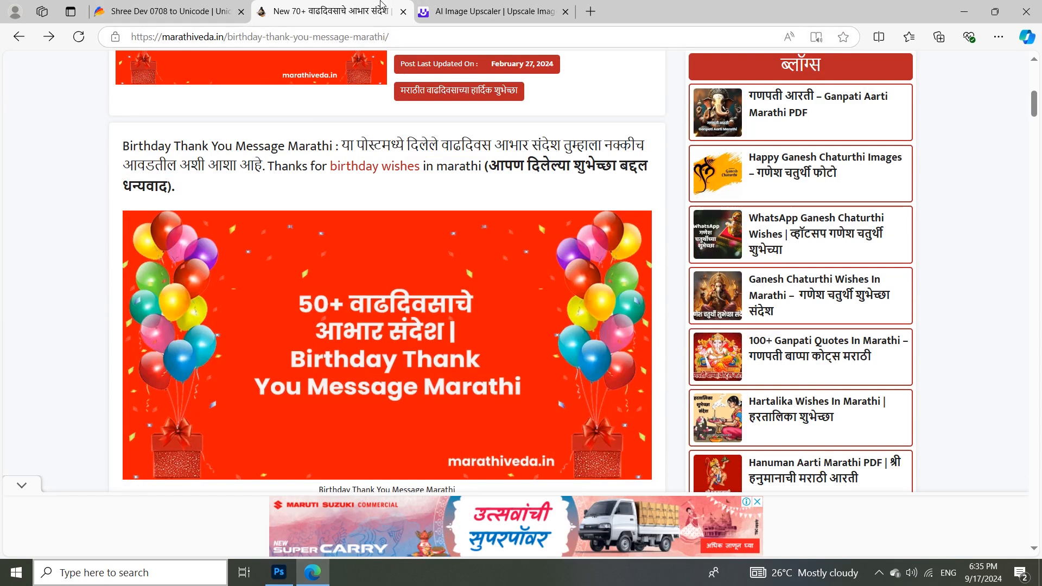
scroll(288, 288, down, 15)
triple_click(361, 347)
scroll(362, 347, down, 6)
click(288, 570)
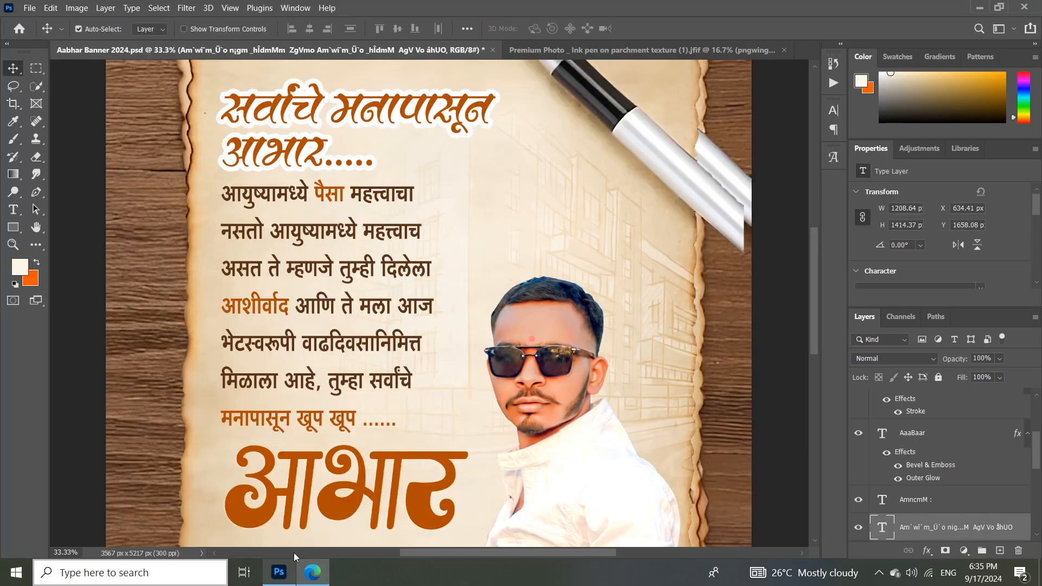
click(312, 572)
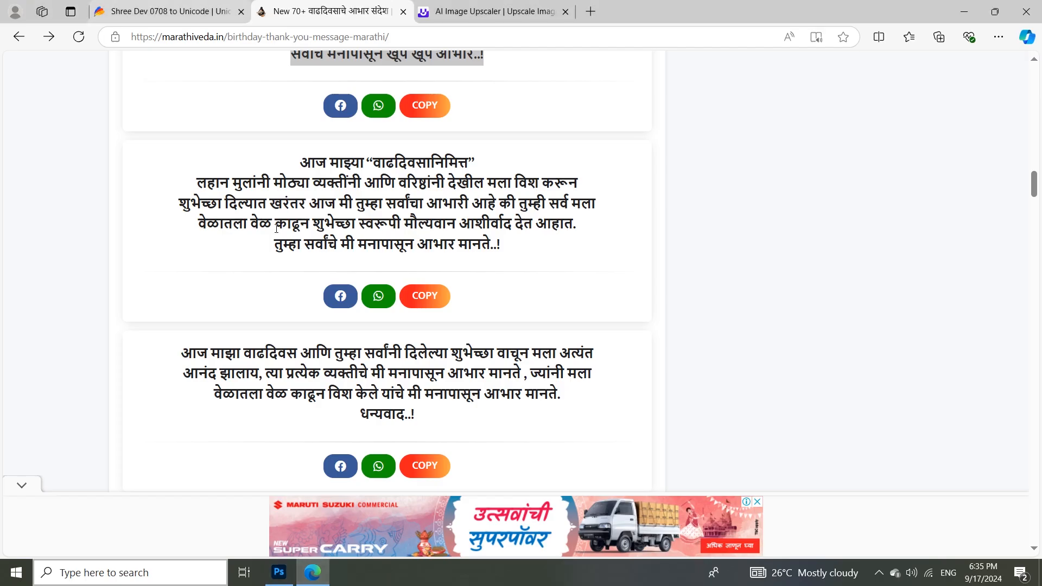
click(314, 573)
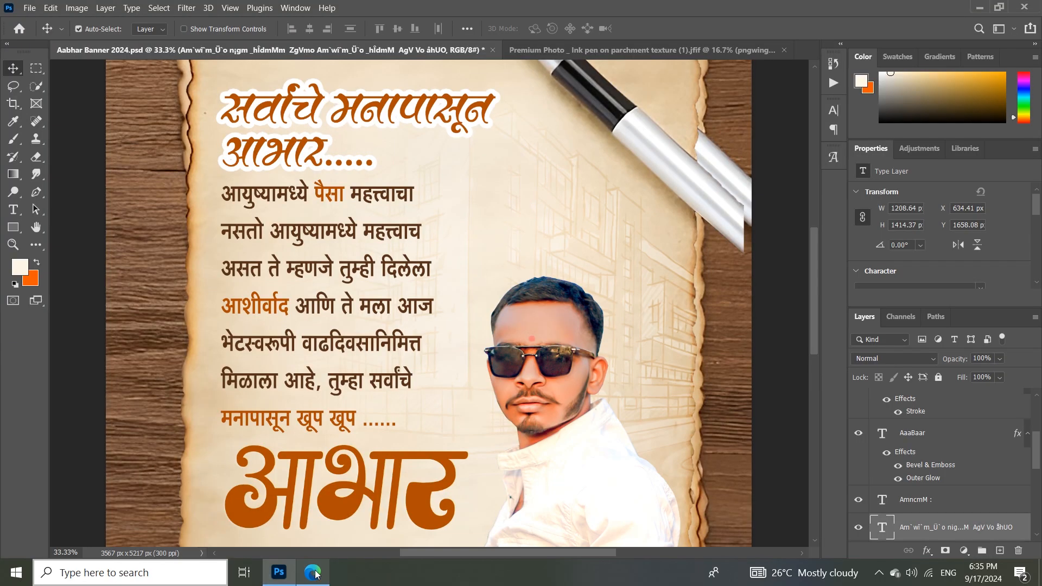
Examine the Shree Dev 0708 to Unicode converter in Microsoft Edge, then switch back to the Photoshop banner
click(314, 572)
key(ctrl+shift+Tab)
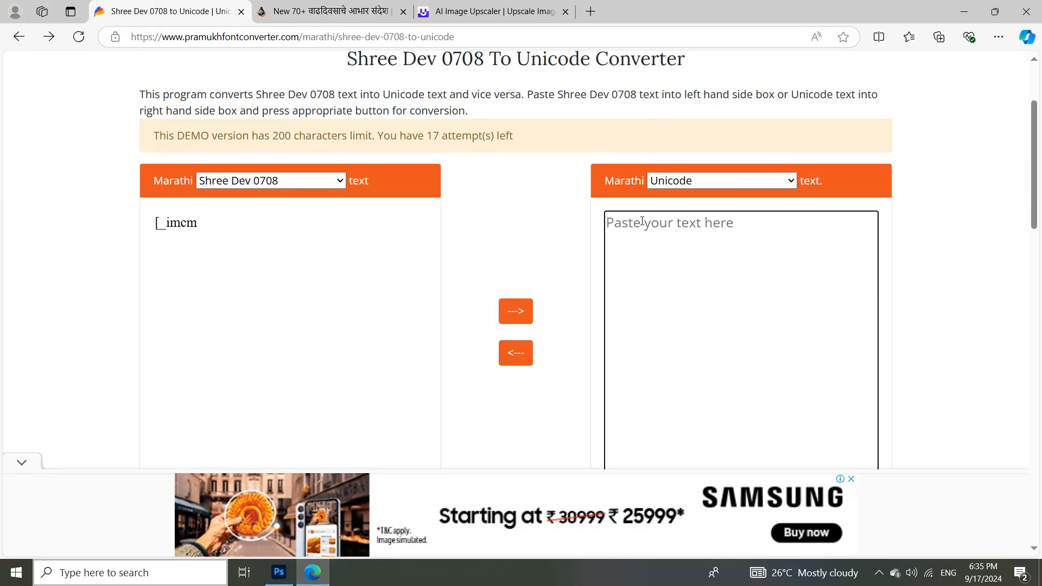
click(331, 11)
click(156, 13)
click(214, 392)
key(ctrl+a)
click(279, 571)
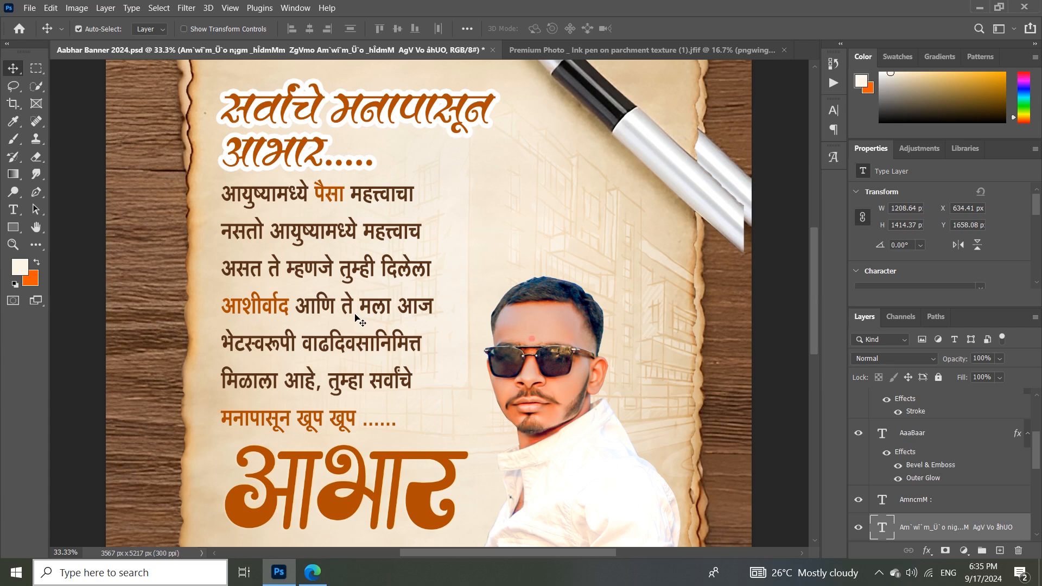
Examine the font settings of the large आभार word and the calligraphic name line in Aabhar Banner 2024.psd
scroll(358, 321, down, 3)
click(276, 428)
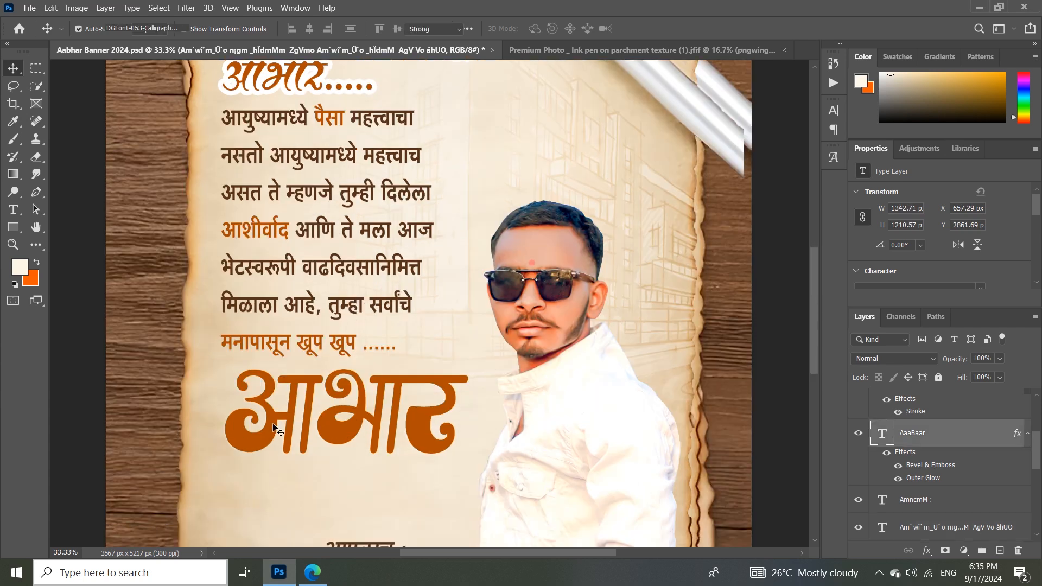
double_click(273, 424)
click(647, 29)
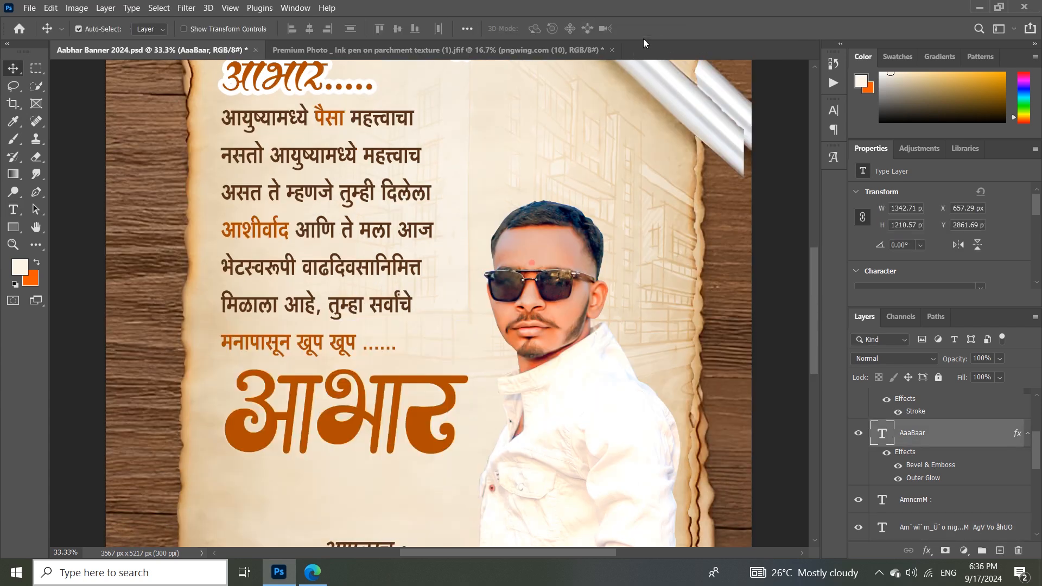
key(ctrl+minus)
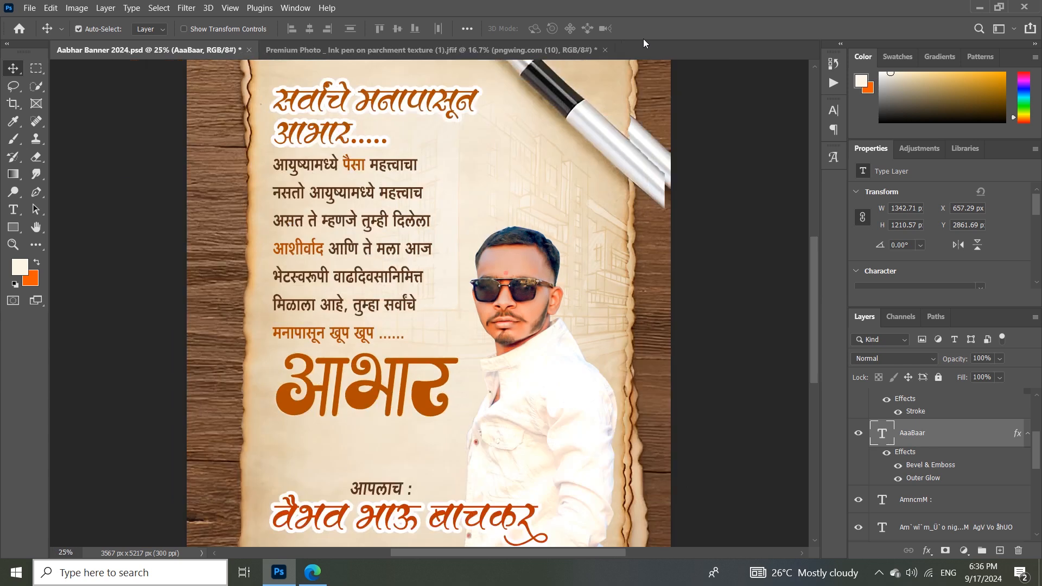
scroll(510, 252, down, 4)
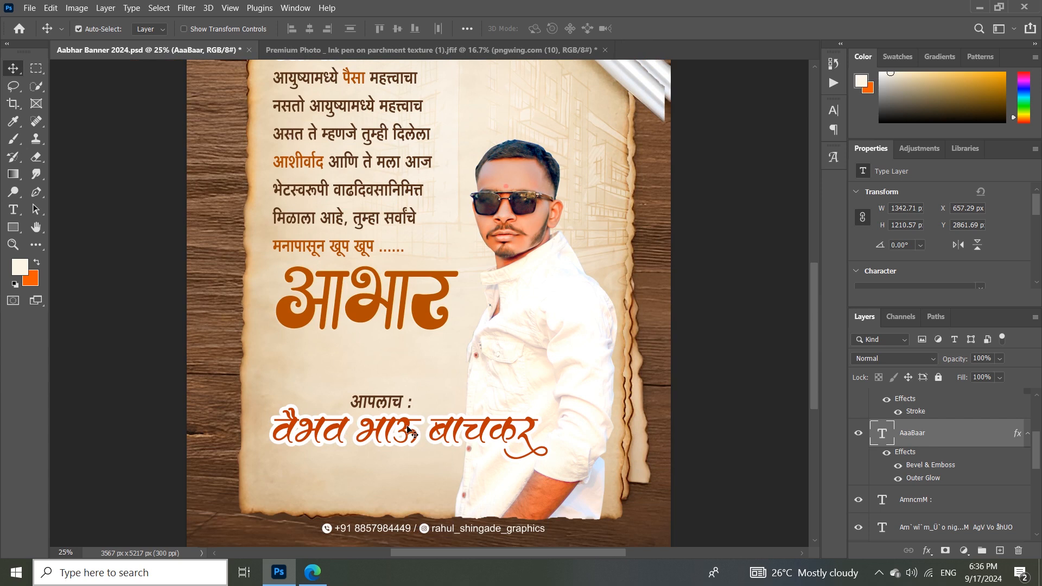
double_click(411, 433)
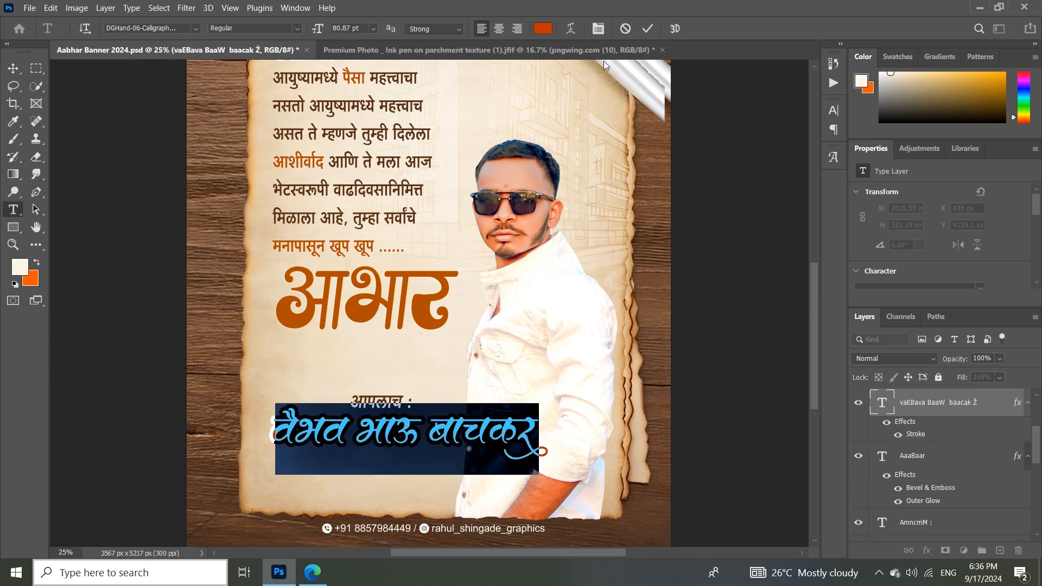
click(647, 29)
Copy both heading lines, सर्वांचे मनापासून आभार....., into the parchment document above the building sketch, at about X 675 px, Y 1163 px
scroll(355, 196, up, 8)
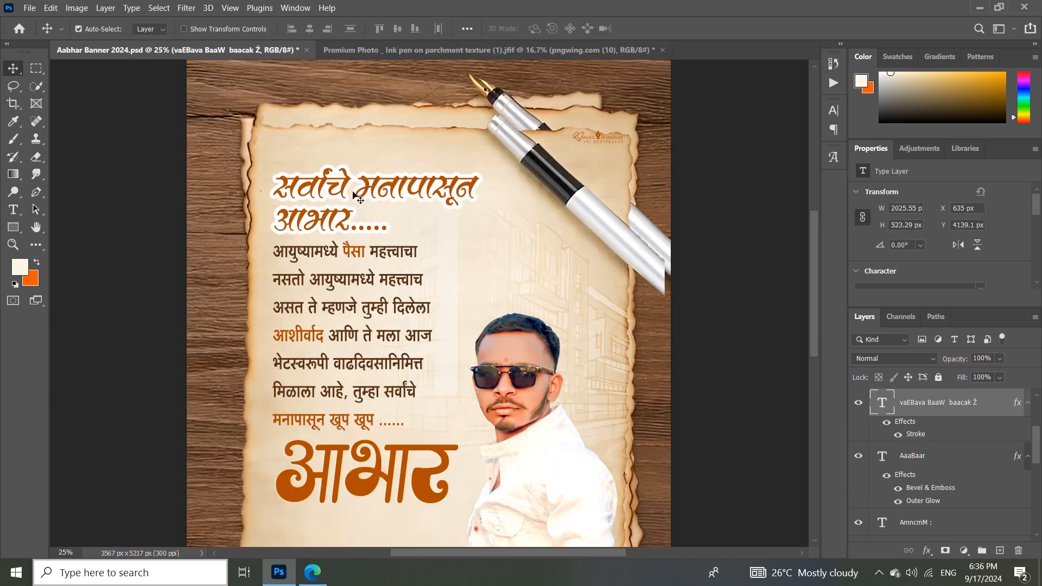
click(345, 186)
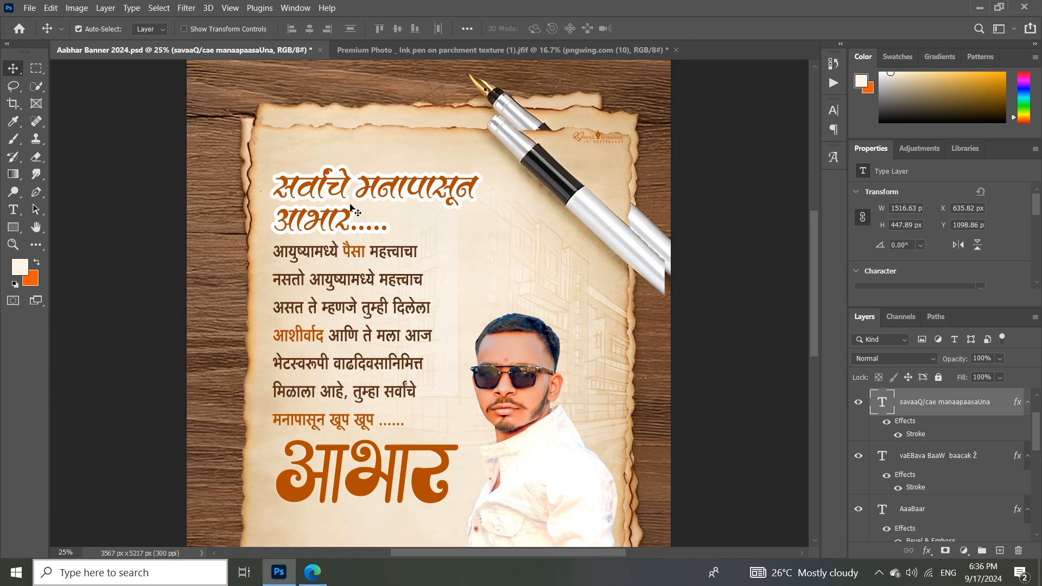
drag(349, 222, 384, 101)
drag(382, 54, 404, 183)
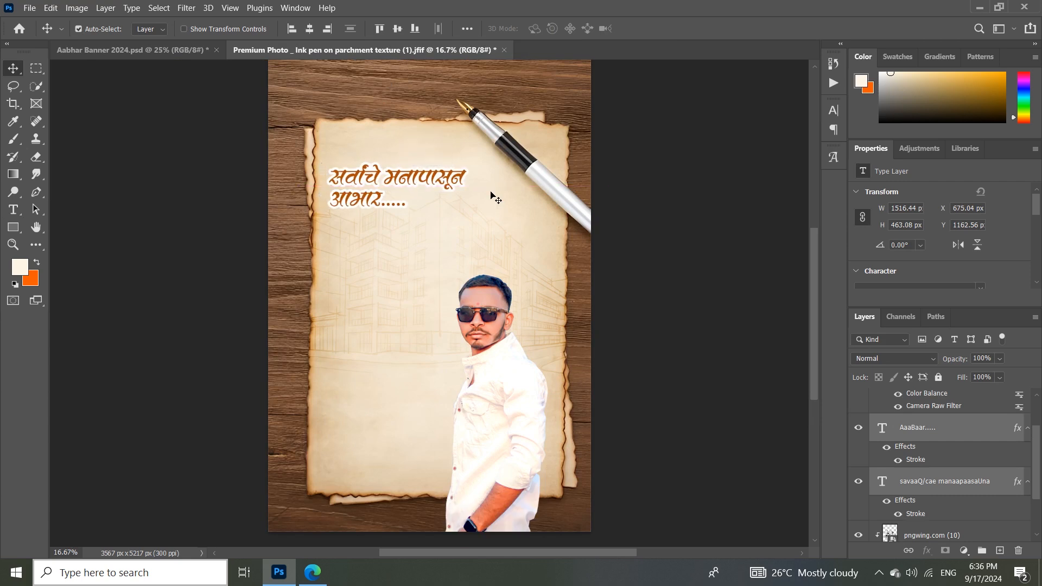
click(581, 213)
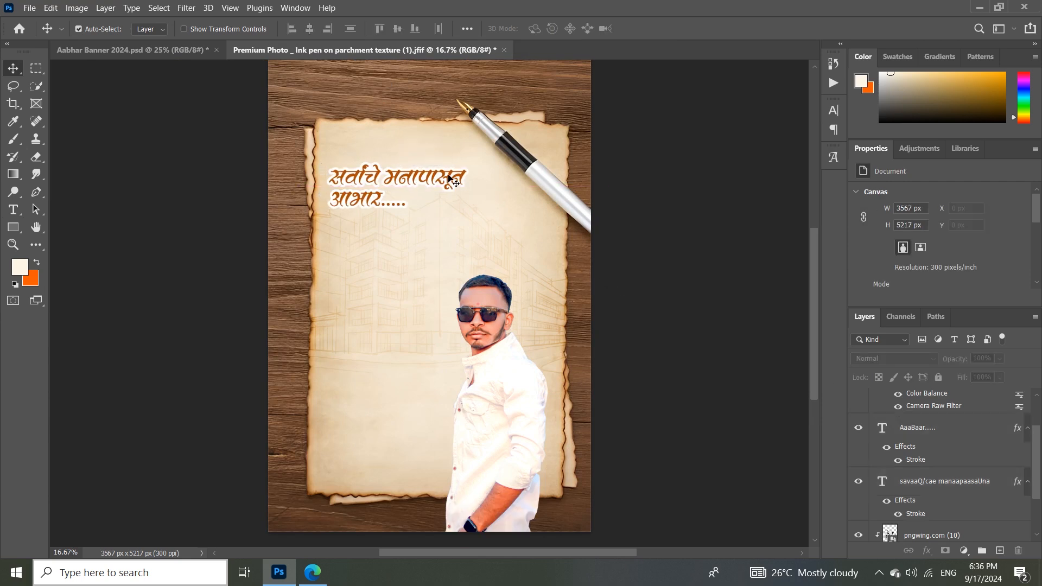
Examine the Stroke layer style settings of the heading's सर्वांचे मनापासून text layer
click(923, 480)
right_click(976, 489)
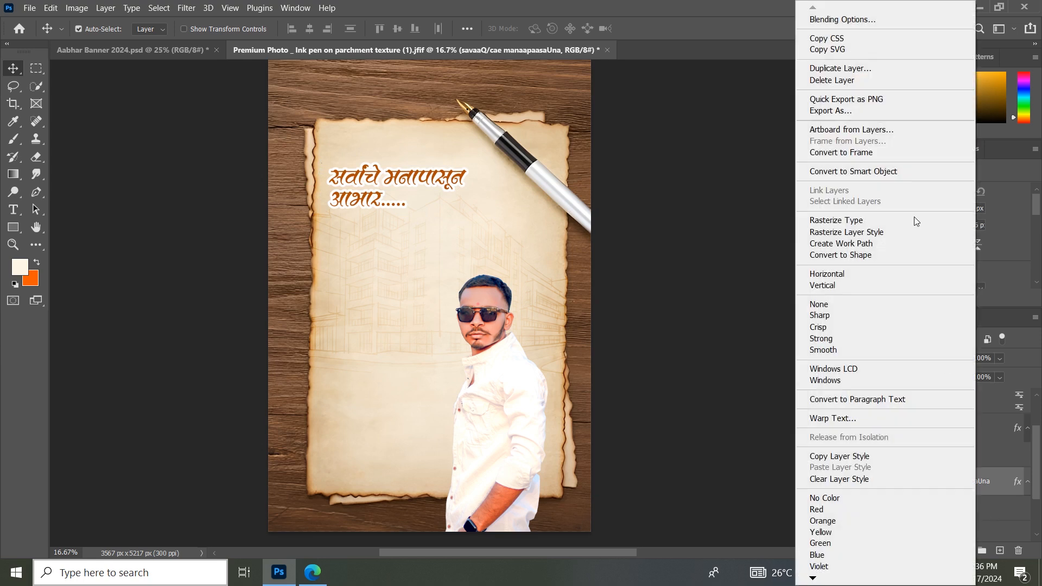
click(863, 23)
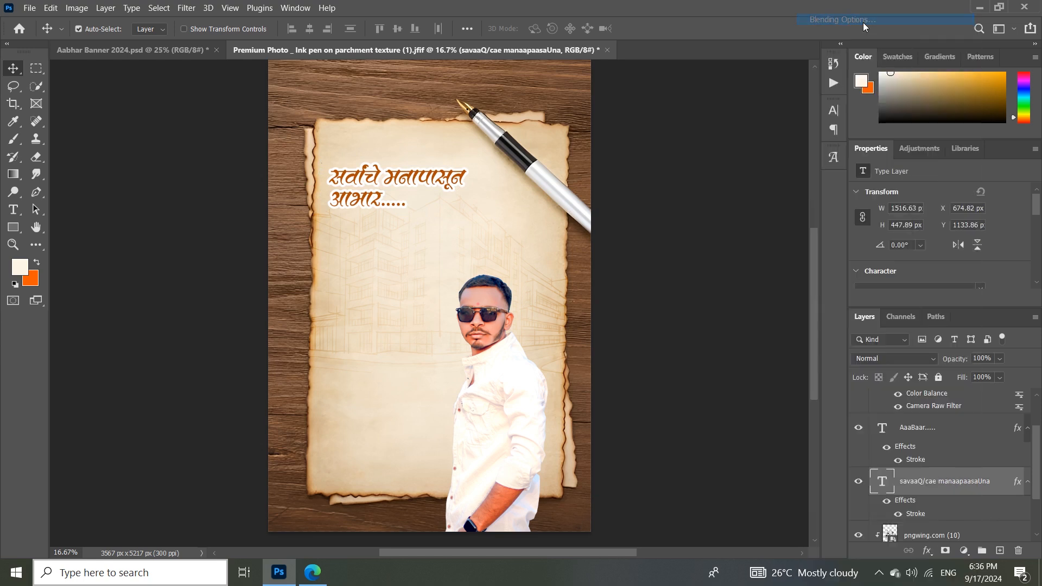
click(532, 345)
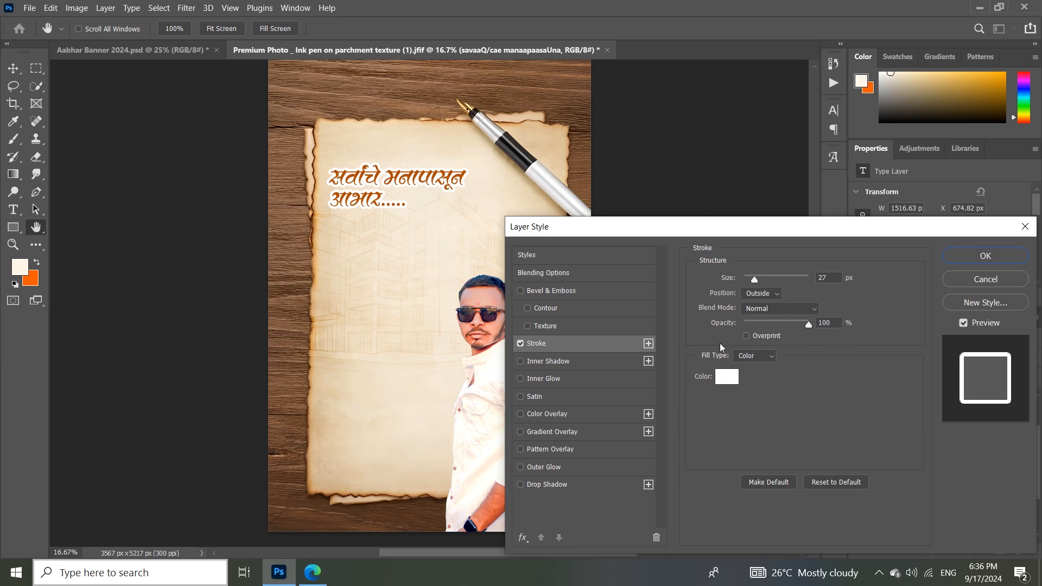
Try stroke colours for the heading's first line by sampling the shirt, parchment and pen in the image
click(730, 379)
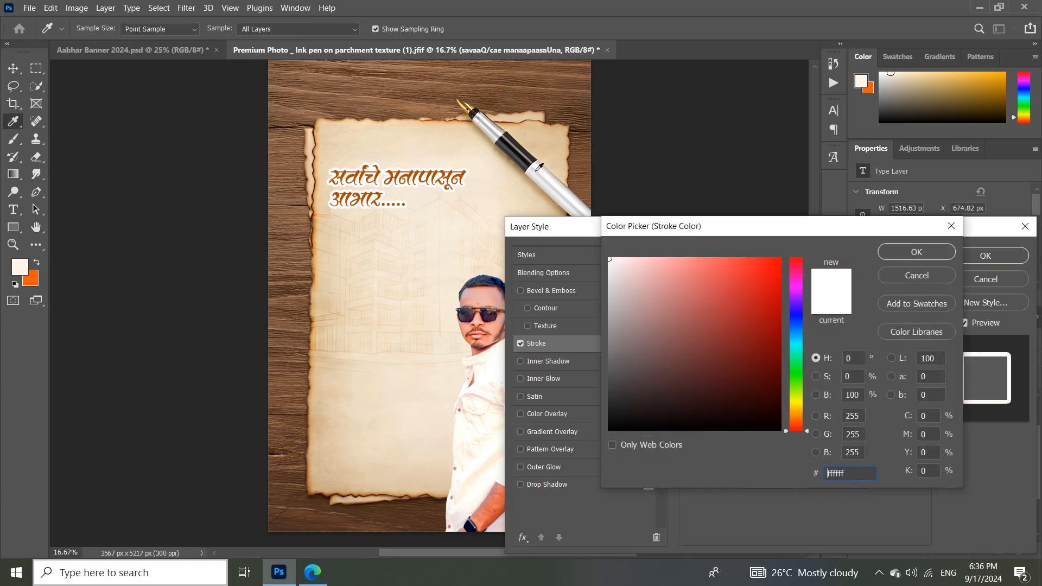
click(481, 159)
text(ffffff)
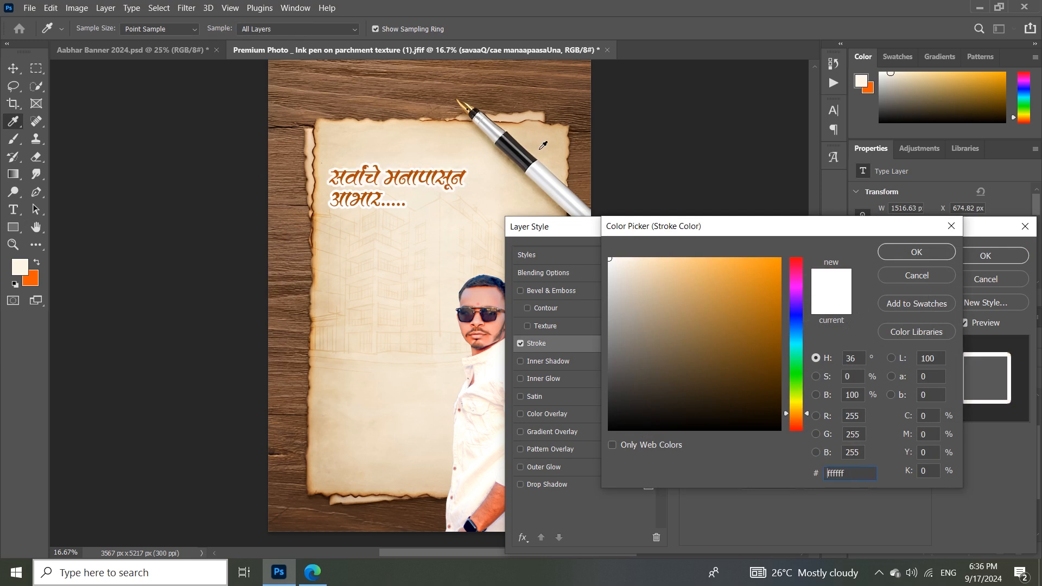
click(487, 369)
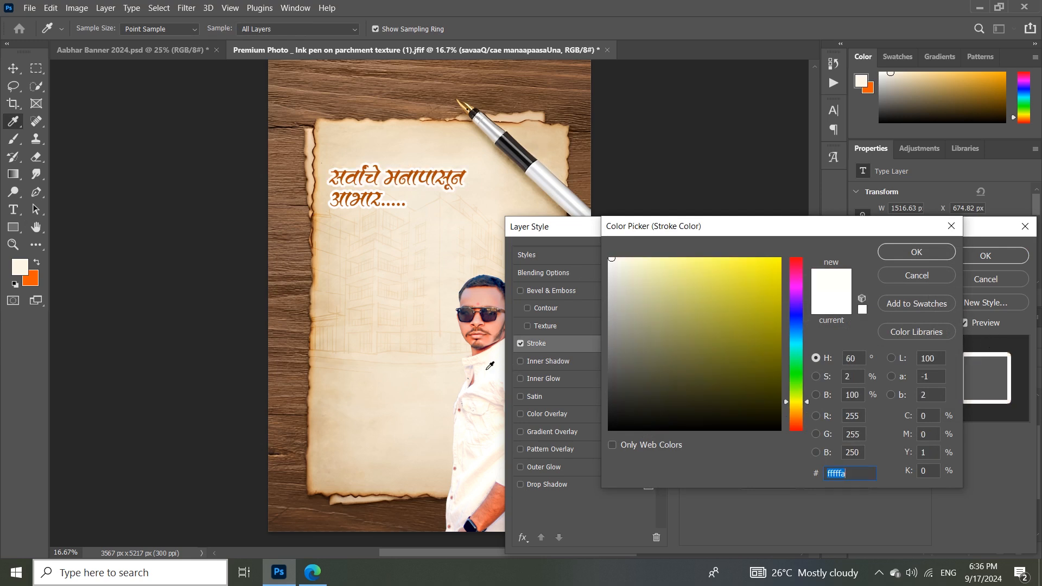
text(ffffff)
click(397, 169)
click(543, 172)
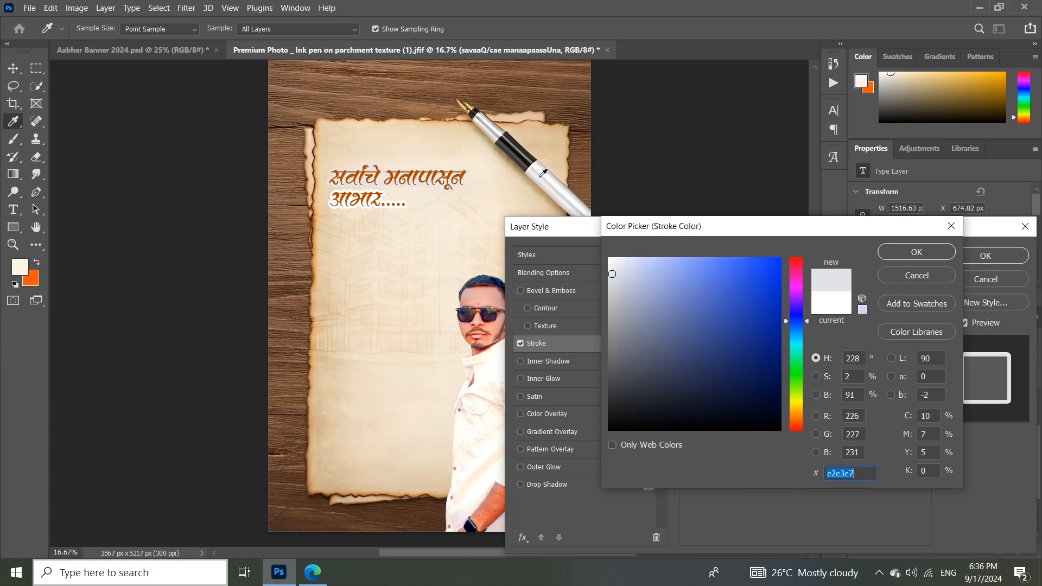
click(916, 275)
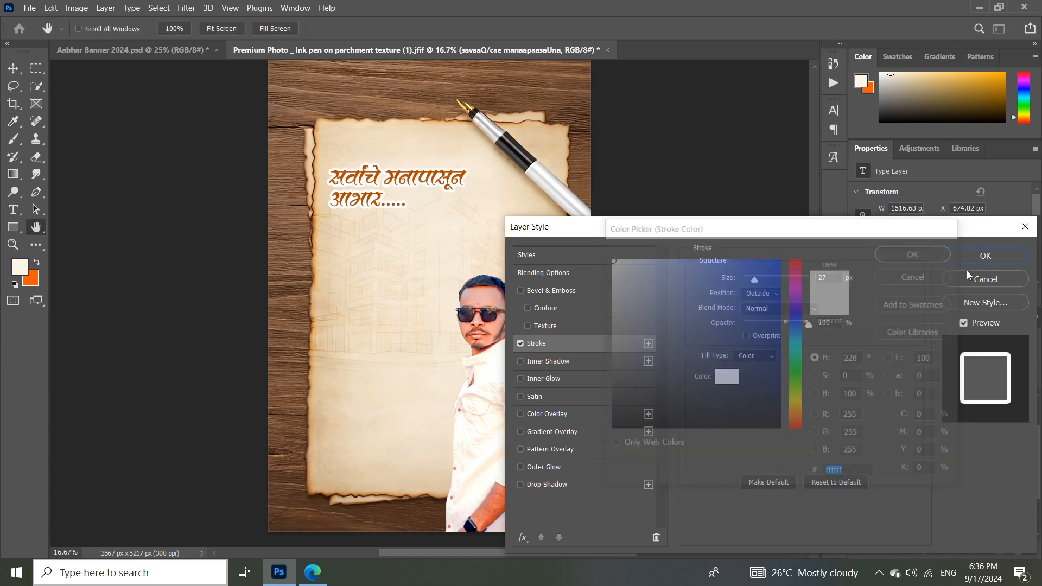
click(971, 278)
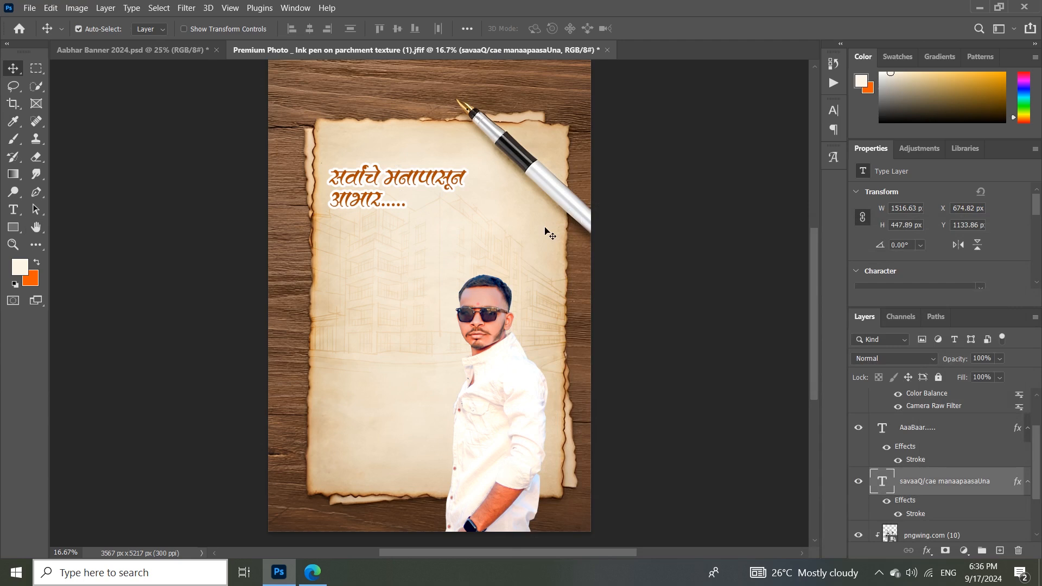
Copy the seven-line Marathi body paragraph from Aabhar Banner 2024.psd into the parchment document, below the heading and aligned with its left edge
key(ctrl+plus)
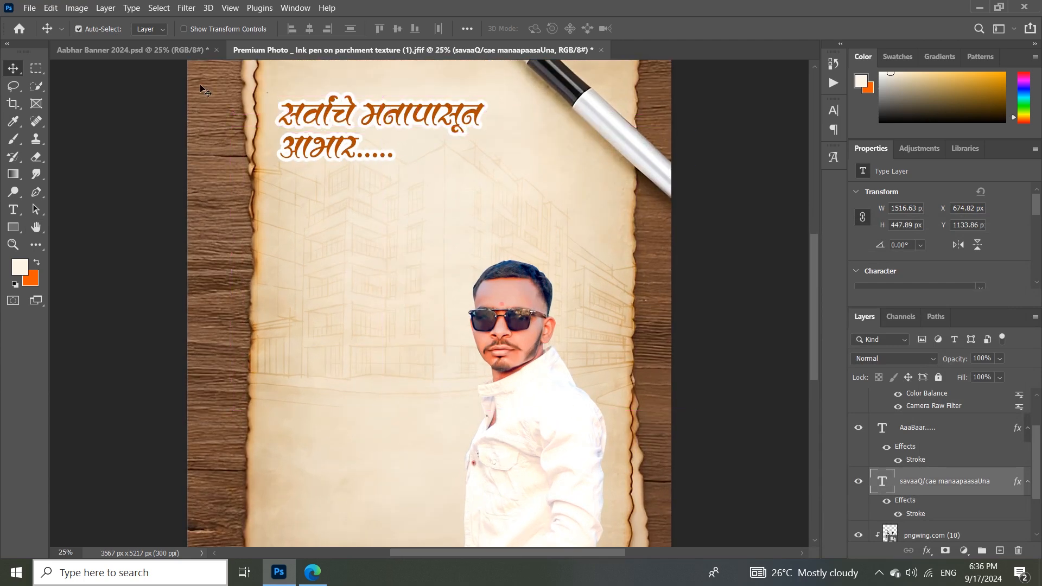
click(183, 50)
drag(320, 230, 381, 212)
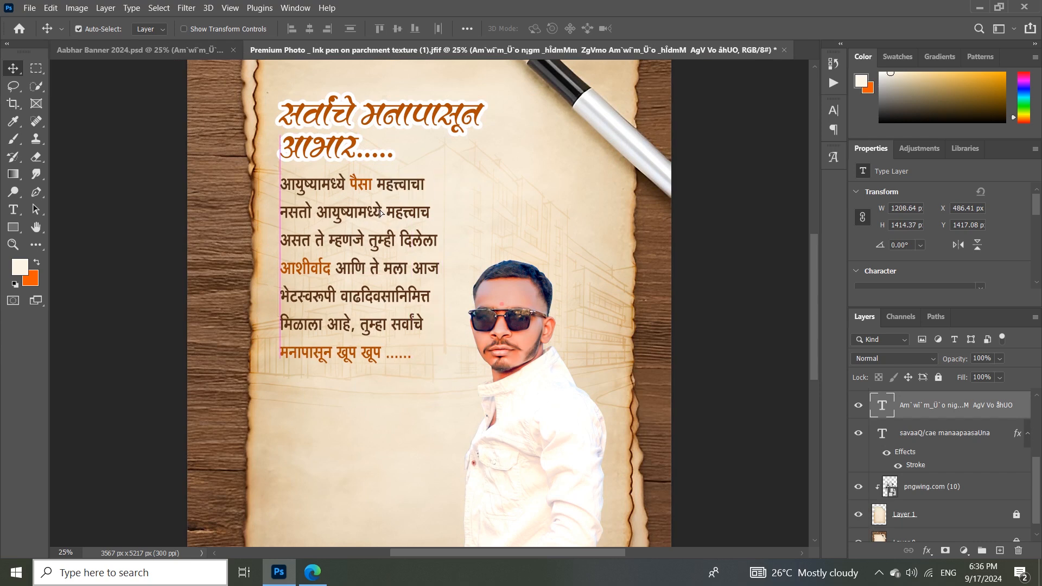
Copy the large आभार word from Aabhar Banner 2024.psd into the parchment document, below the body paragraph at about X 656 px, Y 2984 px
click(205, 51)
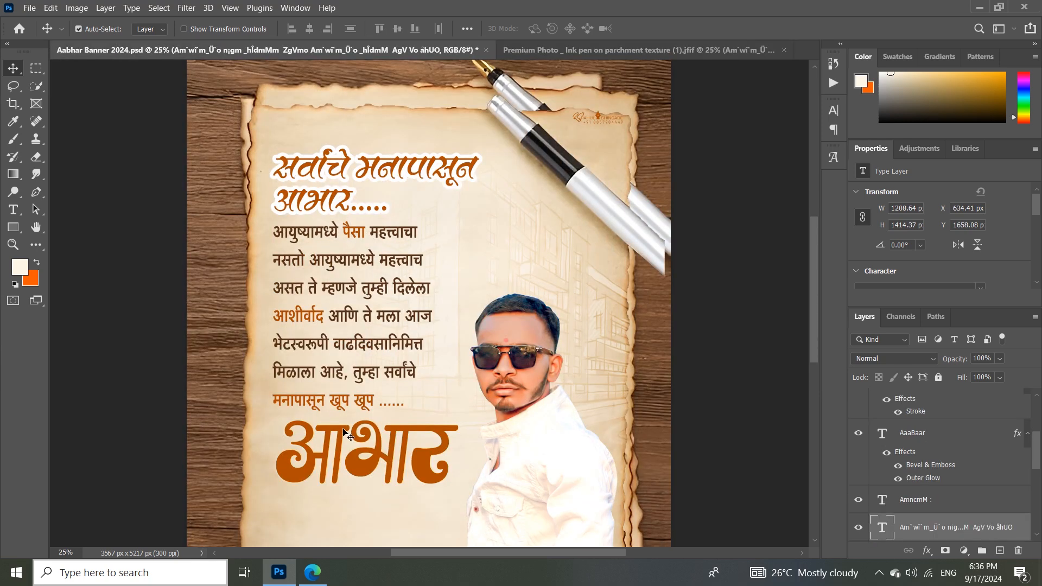
drag(340, 430, 374, 402)
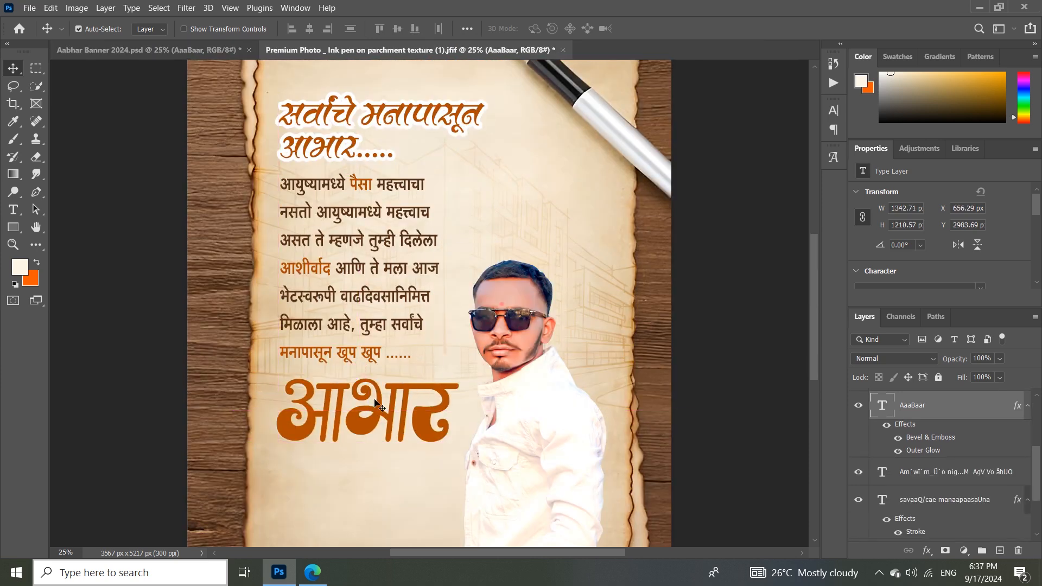
key(ctrl+minus)
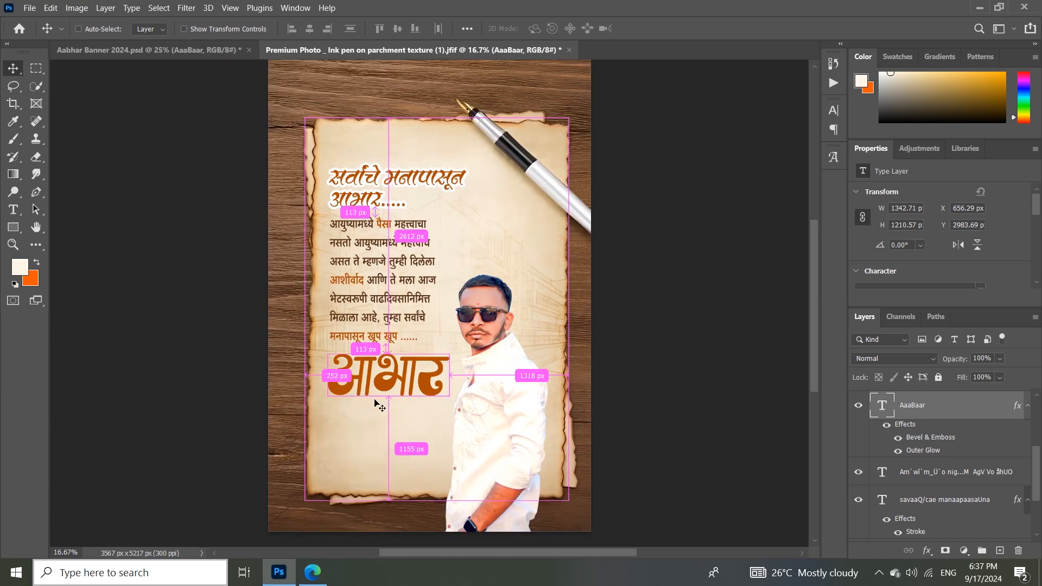
scroll(325, 441, down, 3)
scroll(426, 356, up, 1)
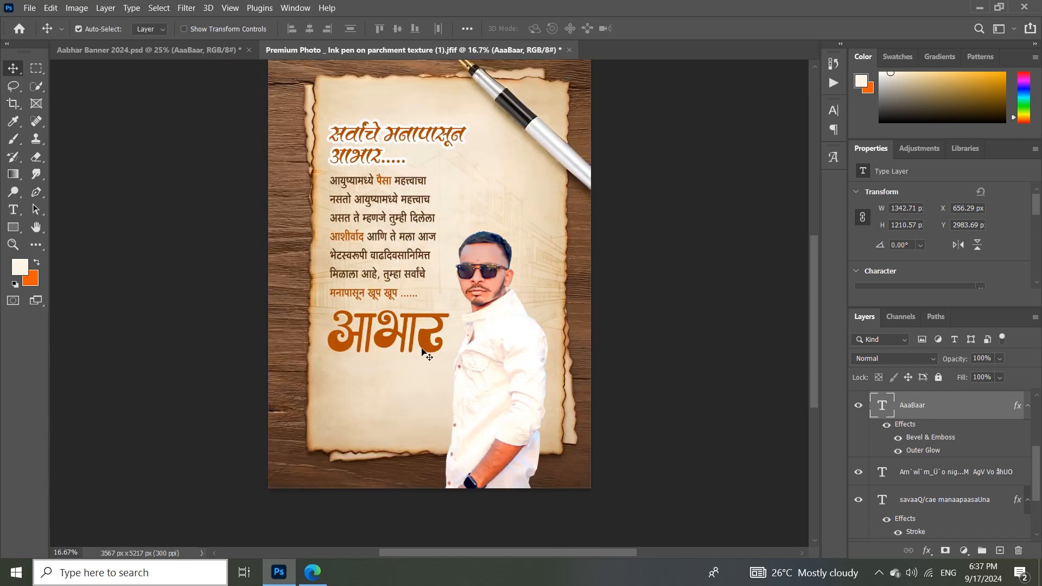
Move the man's cutout layer directly above the building sketch layer and clip it to the parchment with a clipping mask
click(475, 379)
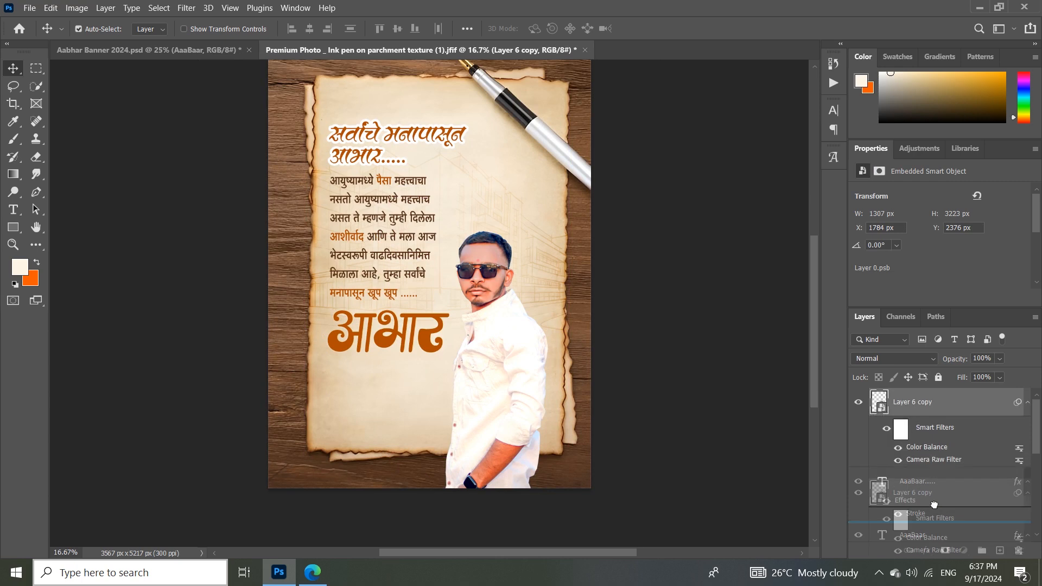
scroll(933, 489, down, 5)
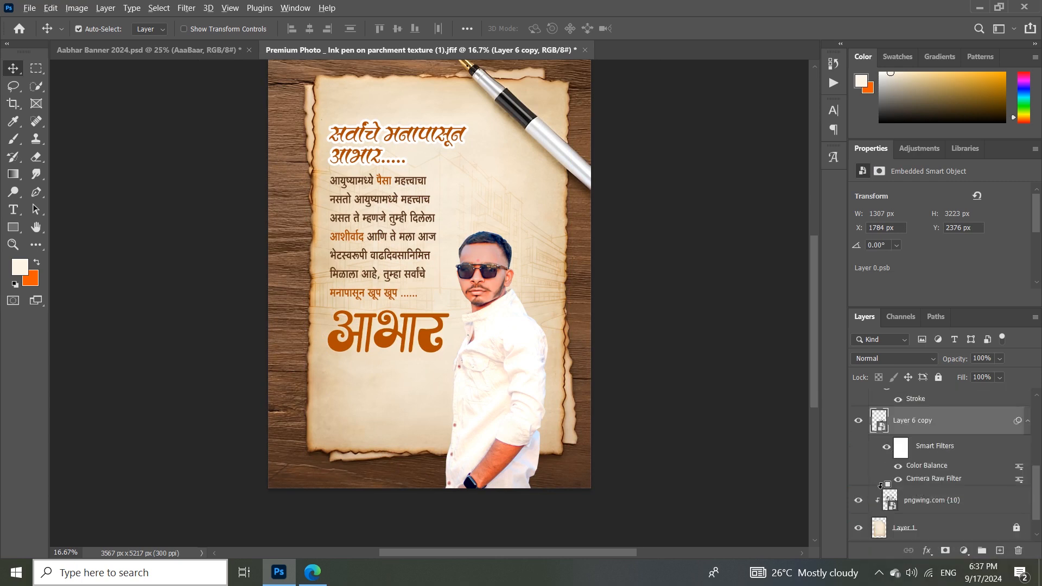
alt+click(880, 485)
right_click(953, 418)
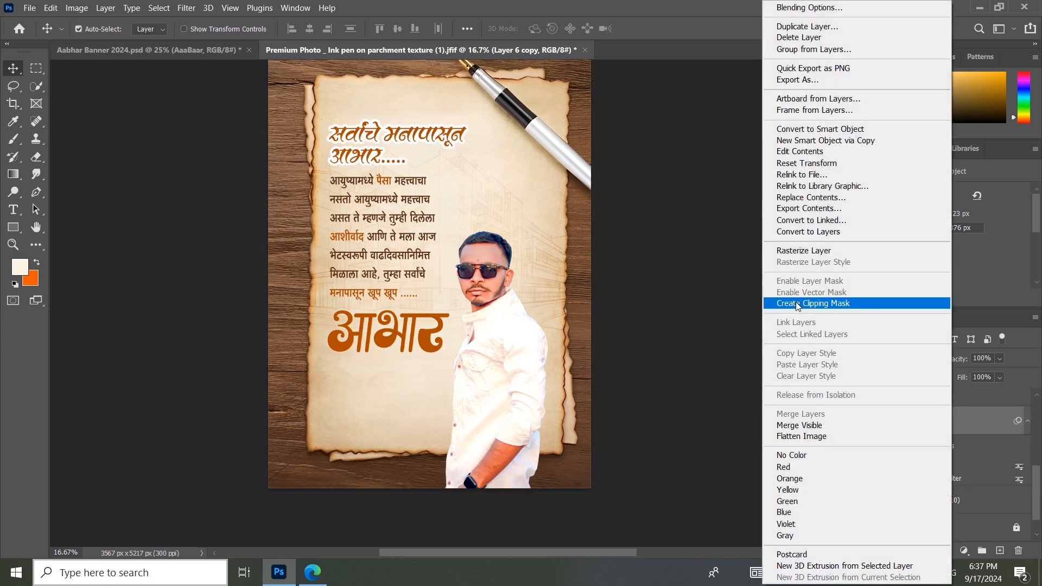
click(813, 303)
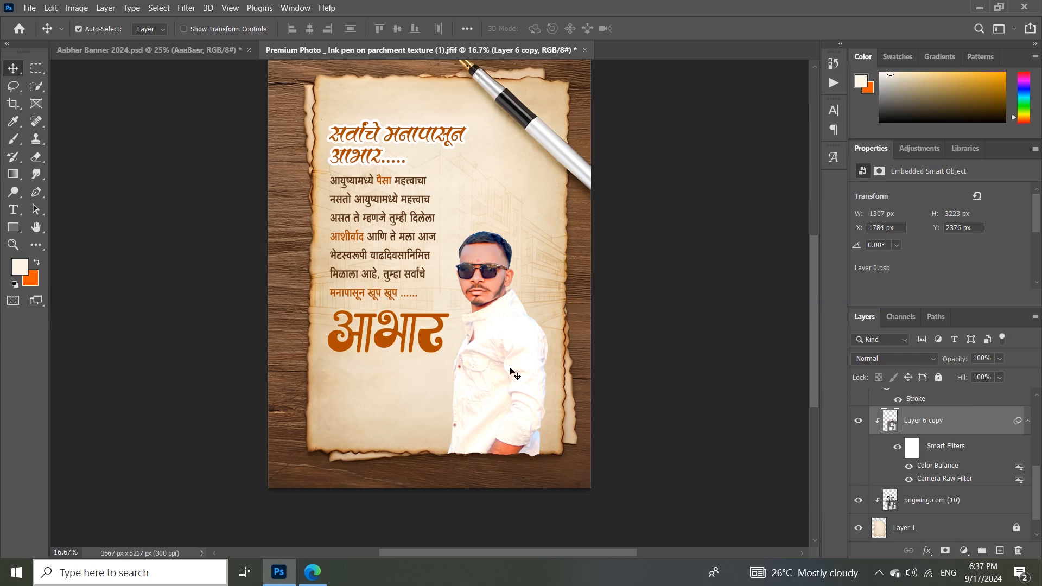
scroll(510, 372, up, 1)
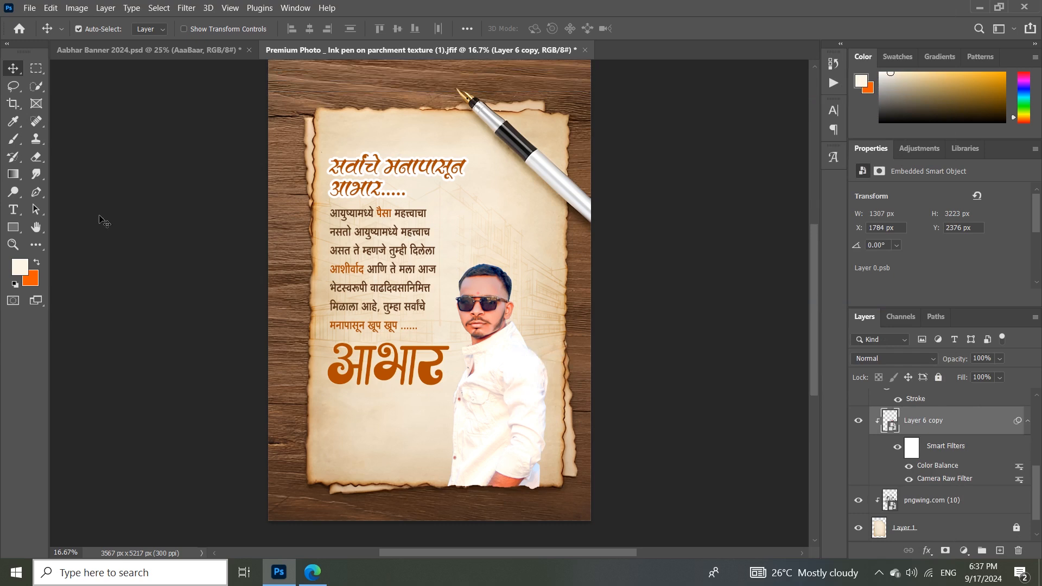
click(102, 158)
drag(471, 308, 480, 316)
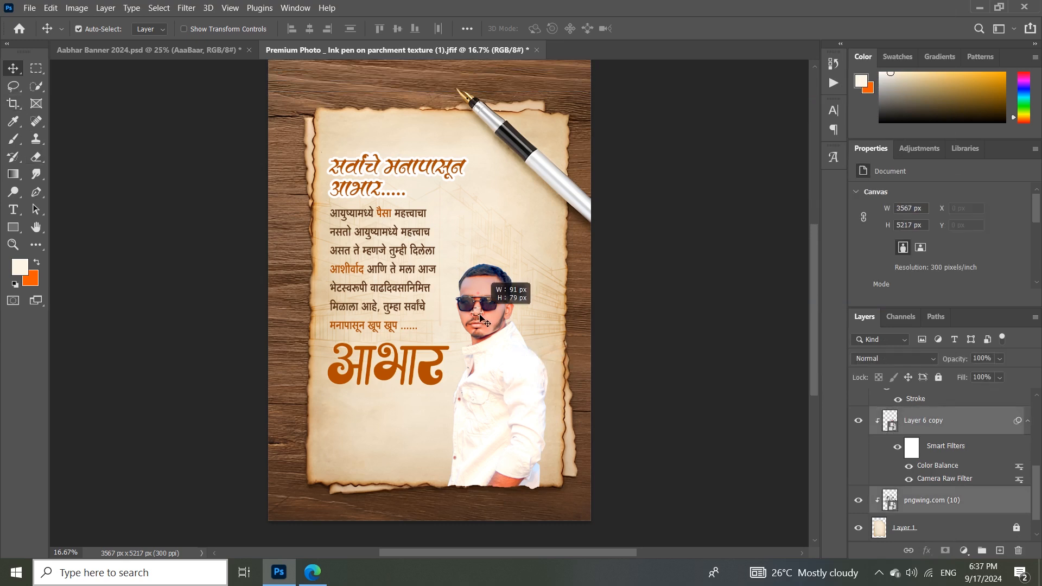
click(765, 453)
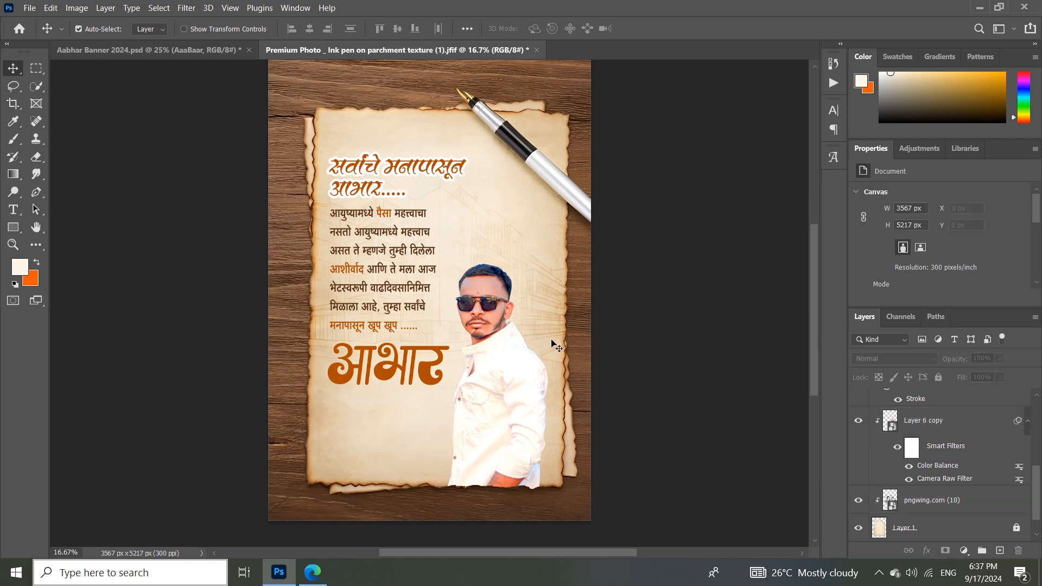
scroll(553, 345, up, 1)
Check the fonts of the आपलाच : label and the body paragraph in Aabhar Banner 2024.psd
click(206, 50)
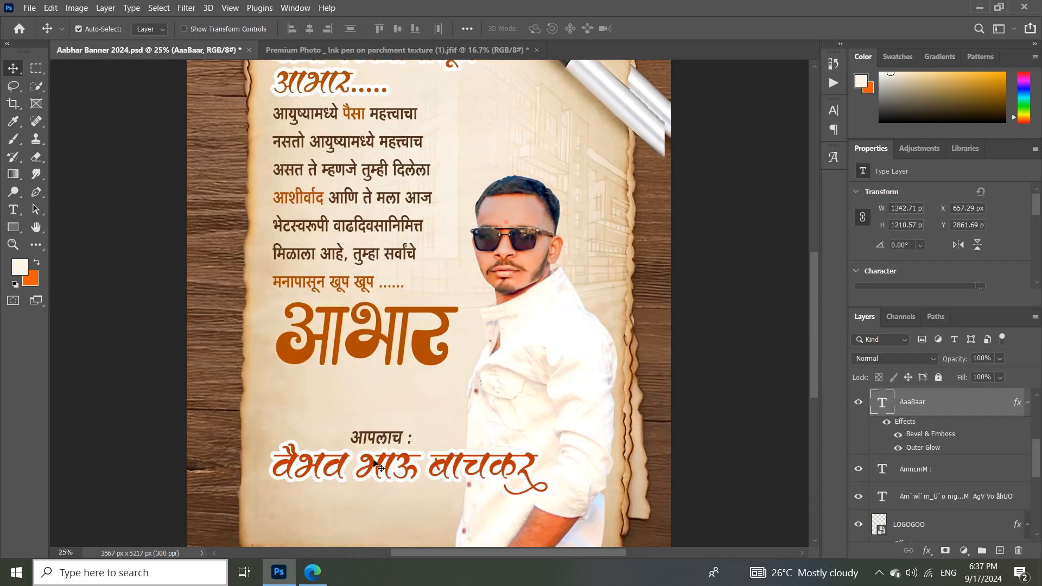
double_click(382, 442)
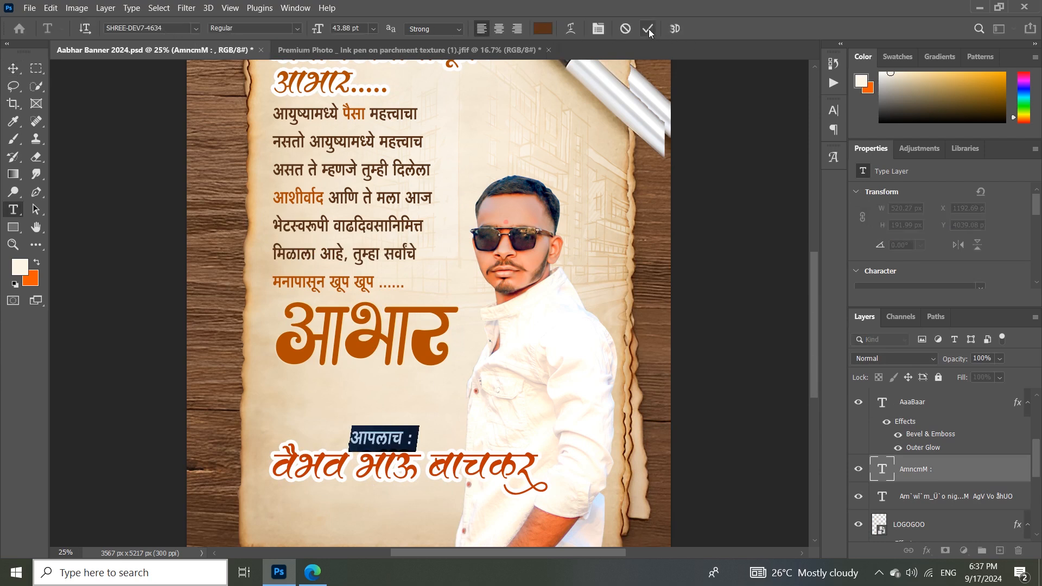
click(646, 29)
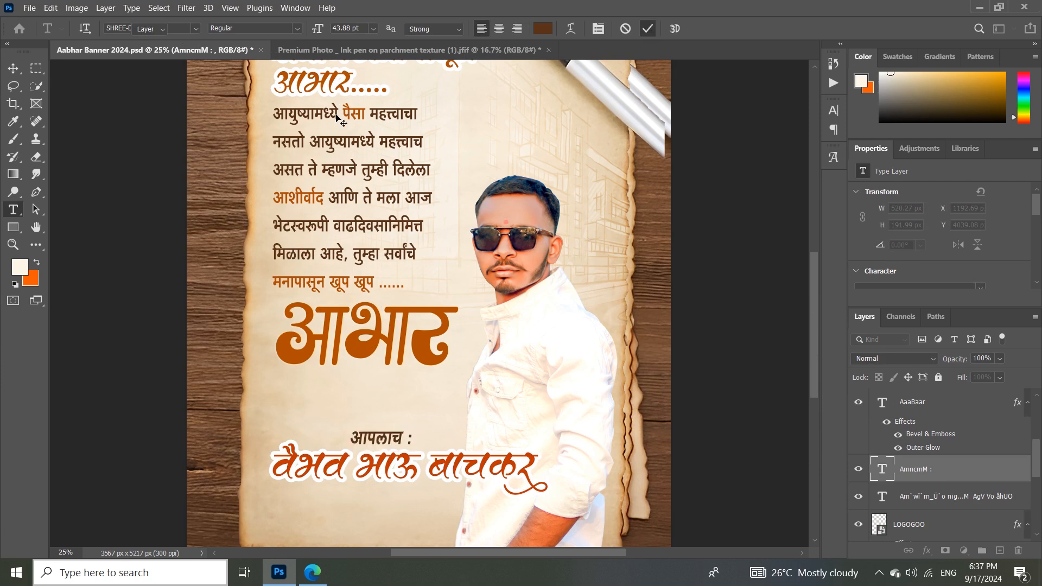
click(353, 225)
key(ctrl+a)
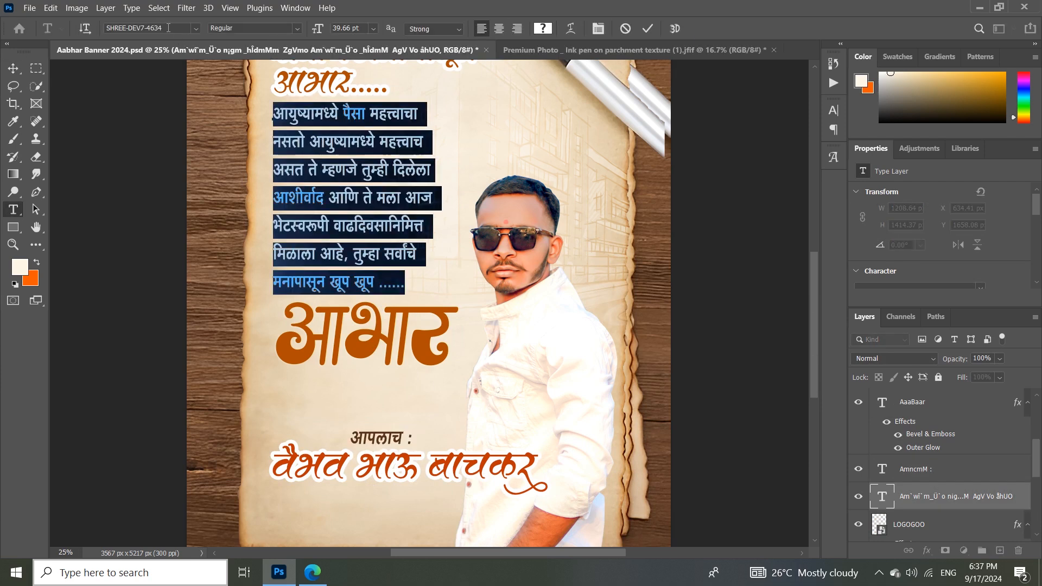
click(646, 29)
key(v)
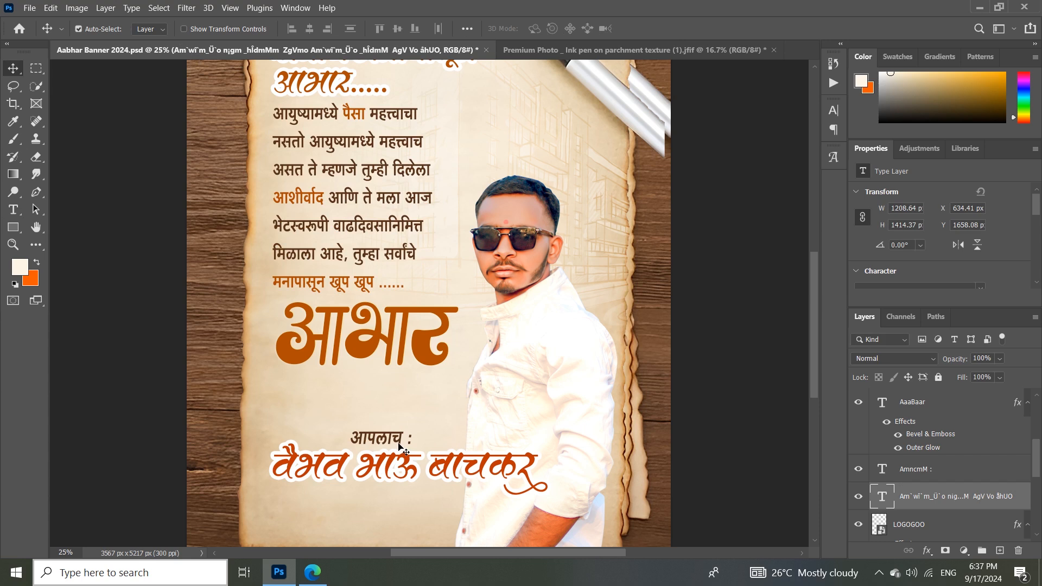
Copy the आपलाच : label and the sender's name line from Aabhar Banner 2024.psd into the parchment document, below the large आभार word
shift+click(399, 446)
mouse_move(407, 443)
mouse_down()
mouse_move(433, 442)
mouse_move(423, 201)
mouse_move(388, 49)
mouse_move(392, 455)
mouse_move(410, 442)
mouse_move(409, 462)
mouse_up()
click(133, 49)
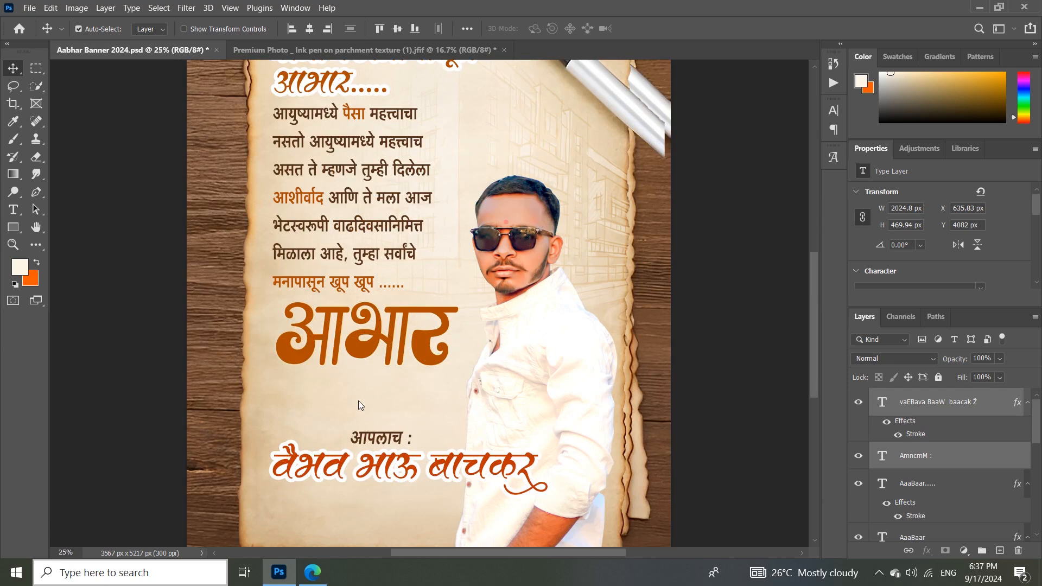
click(364, 49)
drag(410, 457, 418, 464)
key(ctrl+minus)
key(ctrl+plus)
Scale the आपलाच : label and name line together to about 88% and place them at about X 654 px, Y 3996 px
key(ctrl+t)
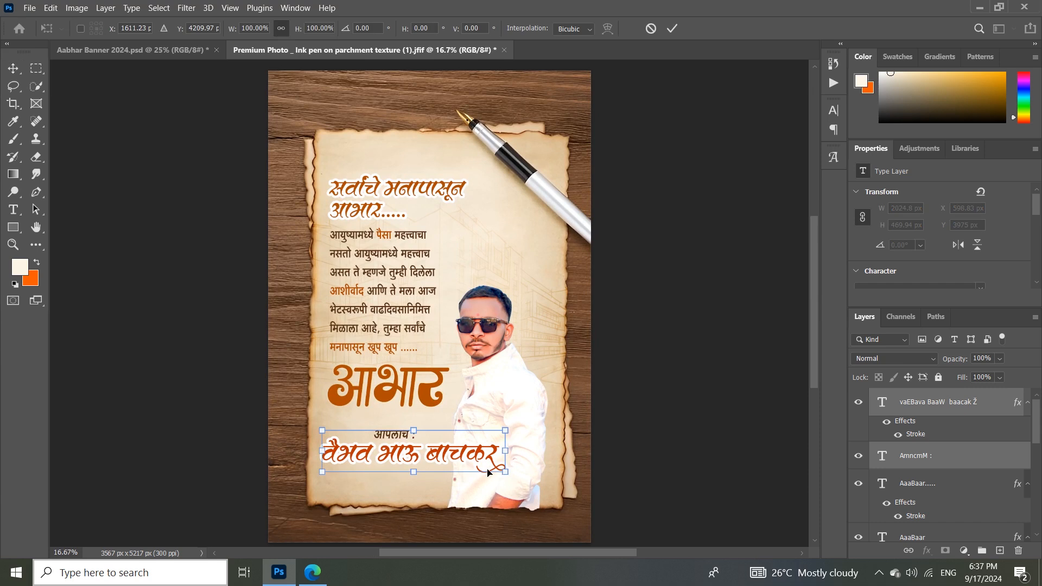
drag(503, 451, 502, 452)
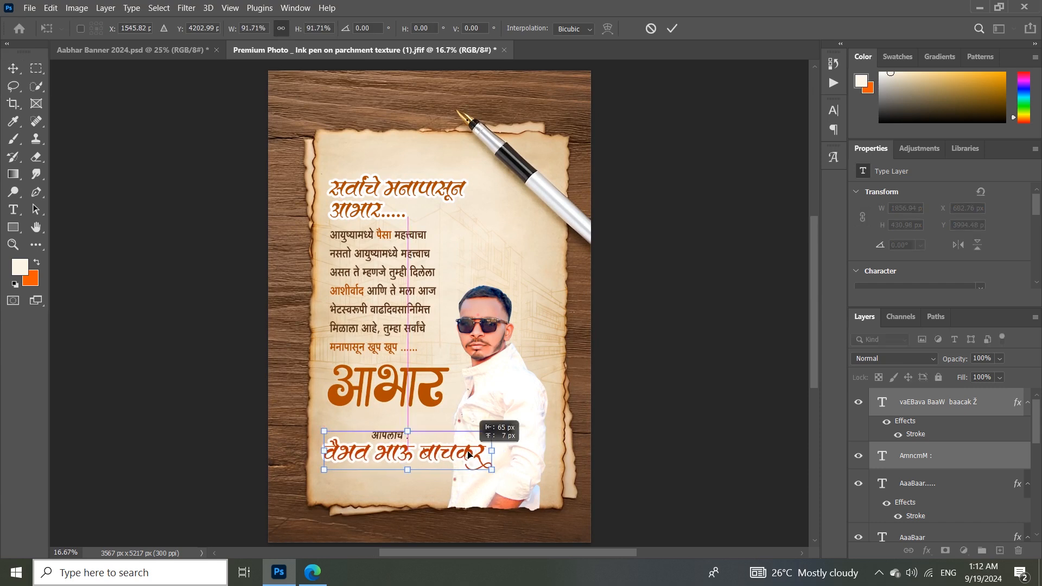
drag(488, 456, 488, 452)
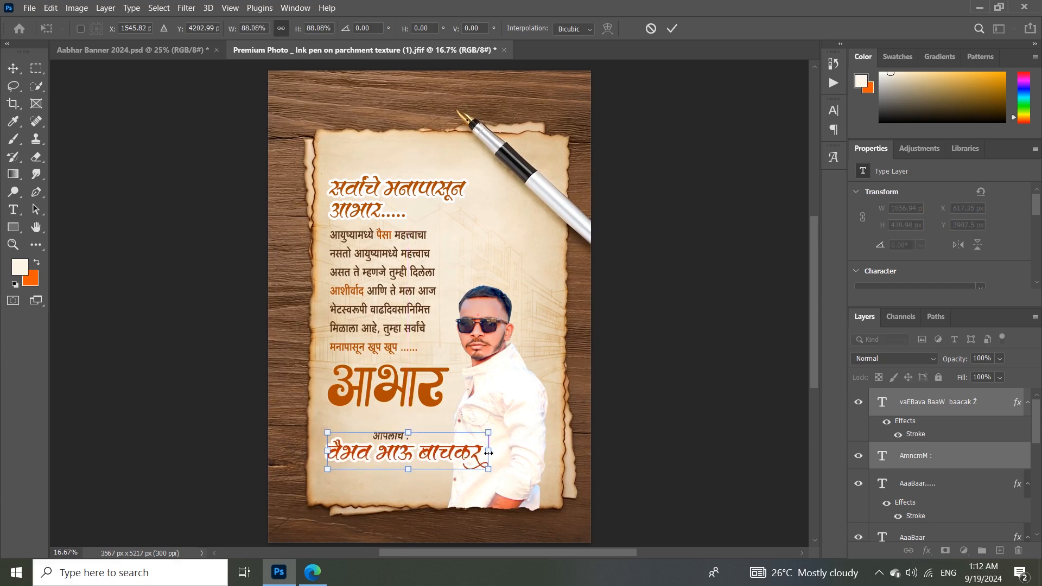
click(672, 28)
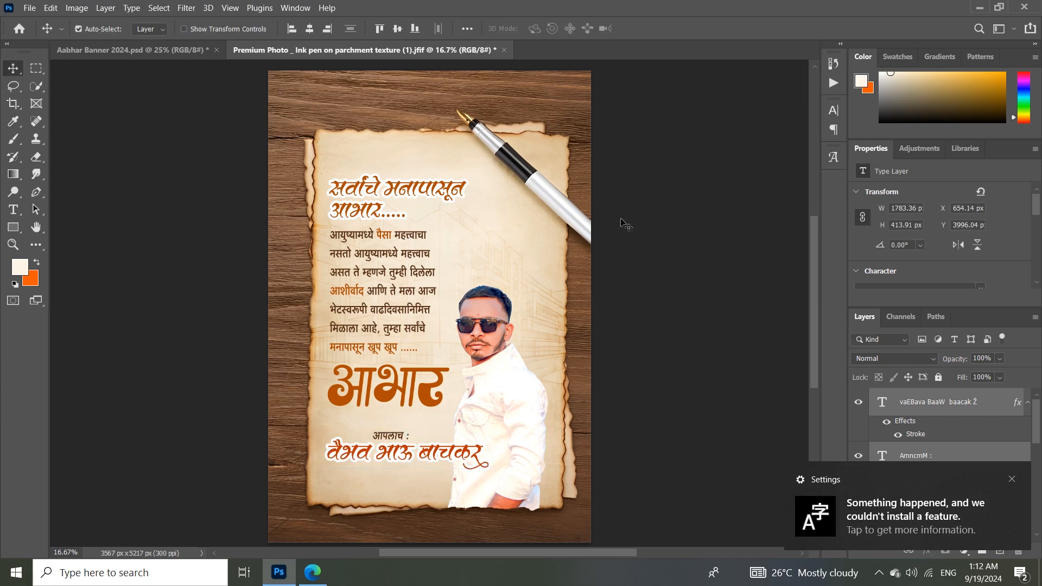
key(ctrl+plus)
key(ctrl+plus)
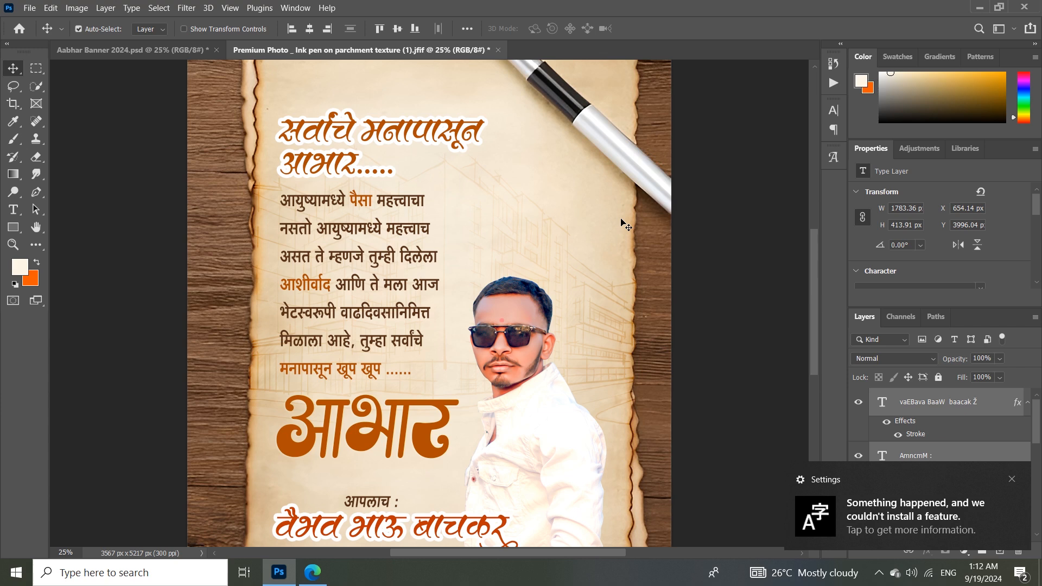
key(ctrl+minus)
key(ctrl+plus)
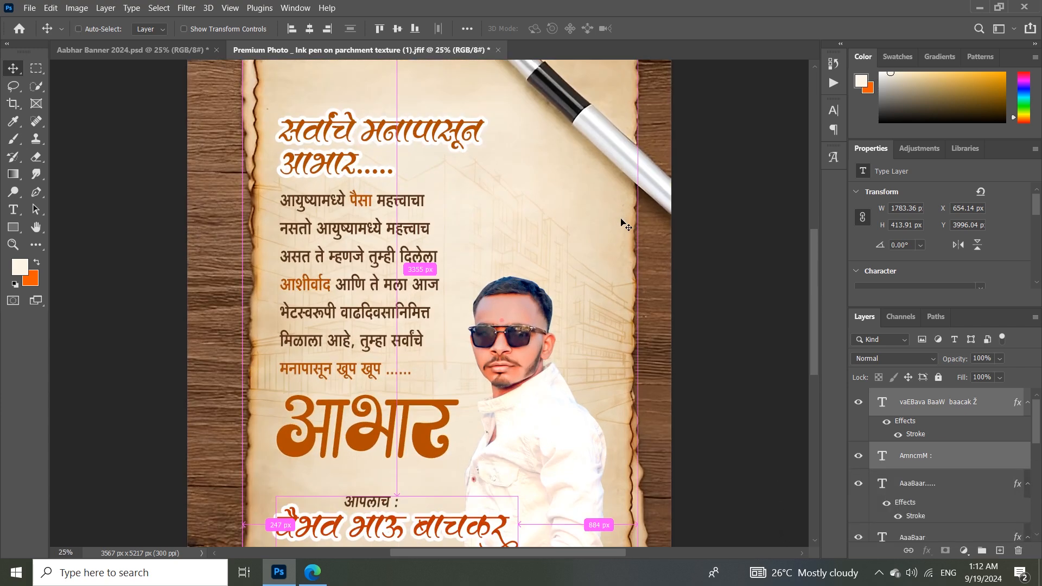
key(ctrl+minus)
key(ctrl+plus)
key(ctrl+plus)
key(ctrl+minus)
key(ctrl+minus)
key(ctrl+plus)
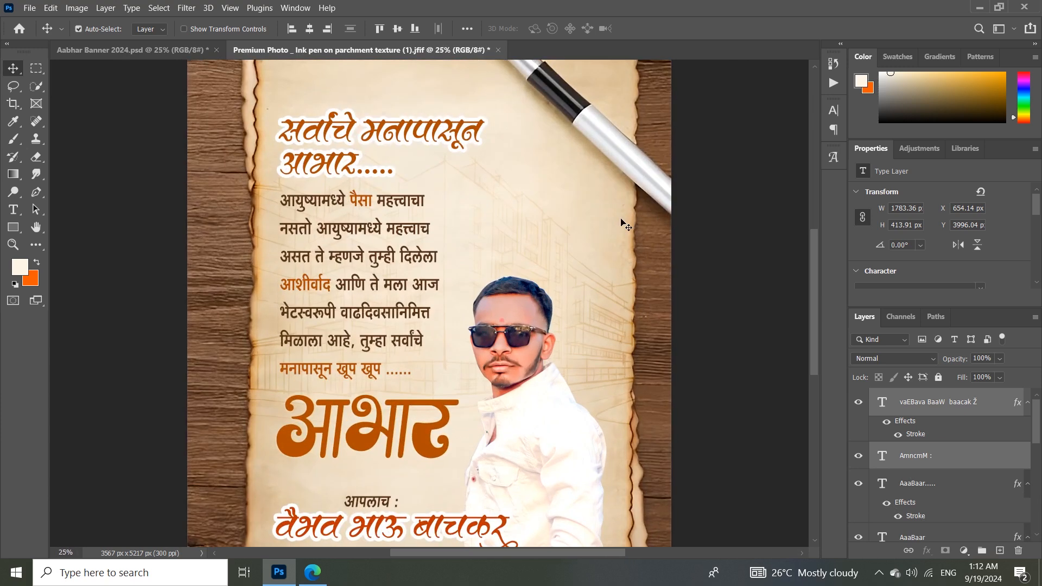
Shrink the large आभार word to about 1307 × 1178 px and place it at about X 617 px, Y 2964 px
click(422, 441)
key(ctrl+t)
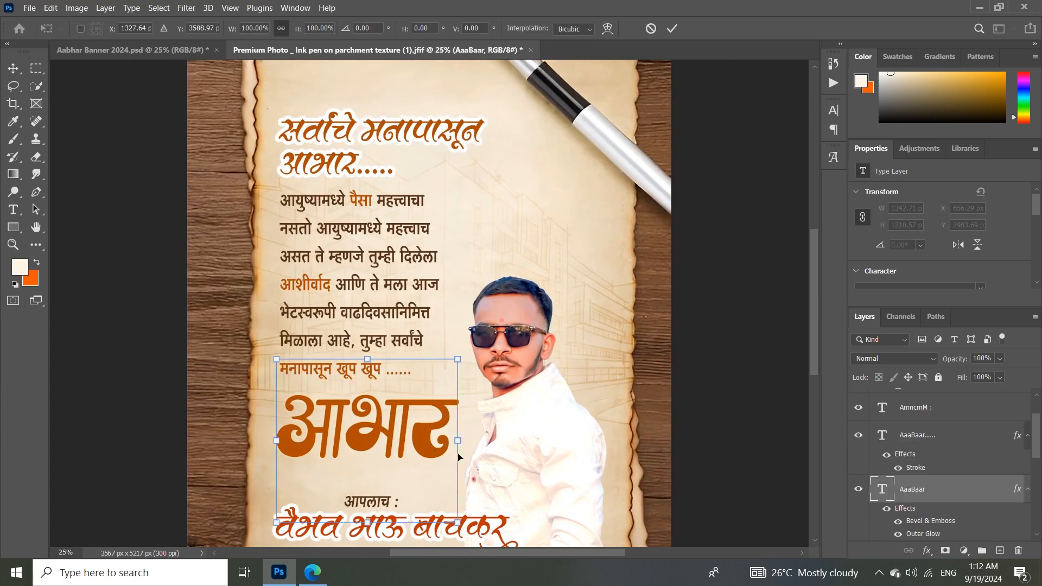
drag(454, 444, 393, 435)
click(667, 34)
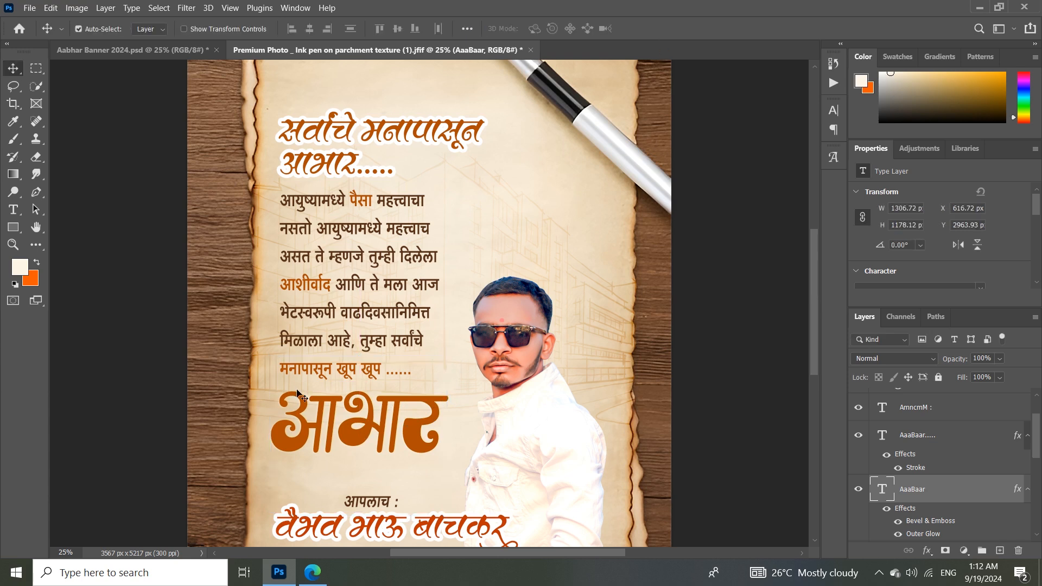
Try darker brown text colours for the large आभार word by sampling the wood and parchment edge and picking 8f3900
double_click(363, 440)
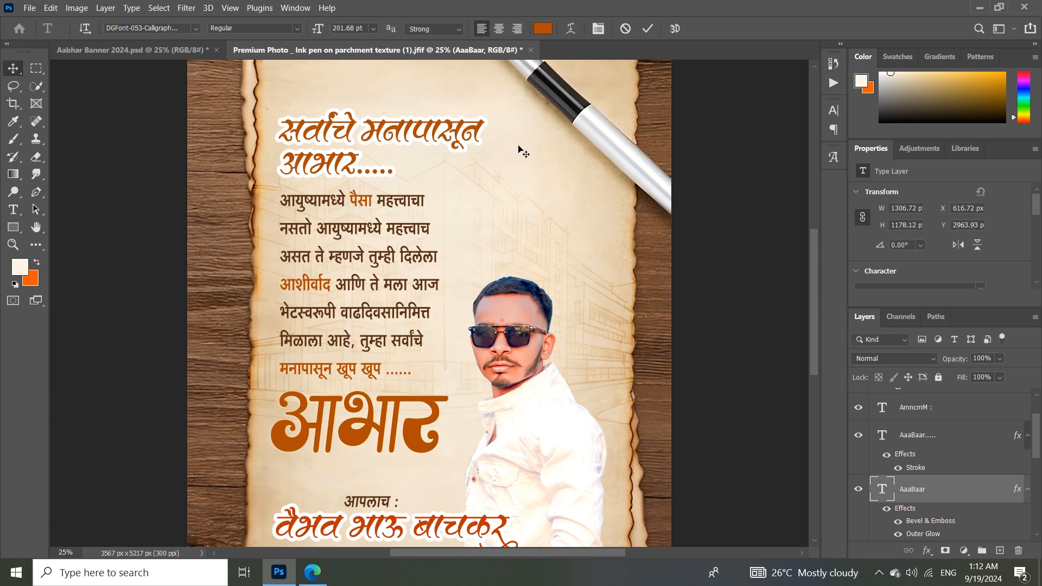
click(544, 29)
click(662, 90)
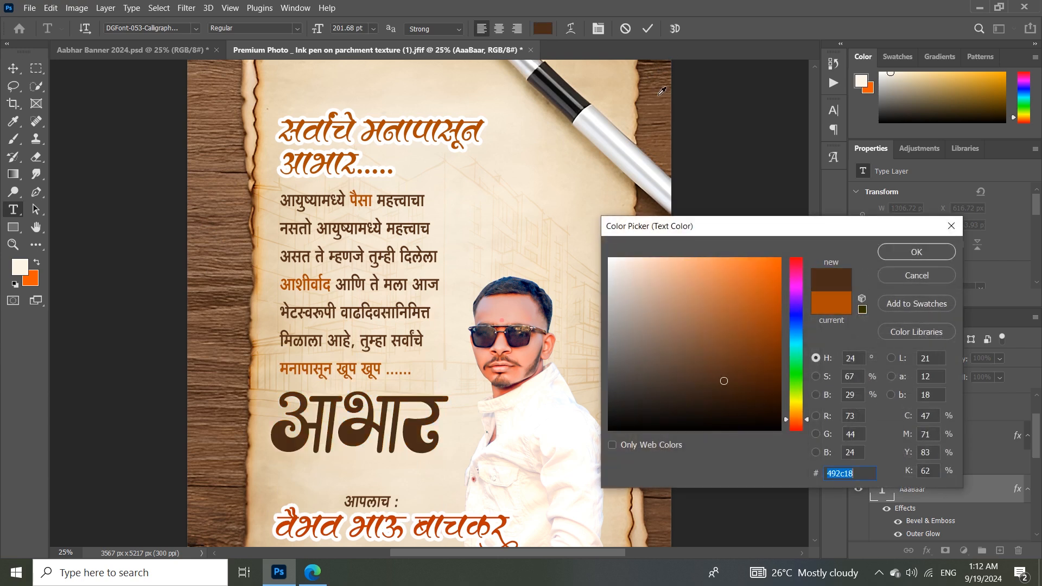
click(663, 89)
click(648, 126)
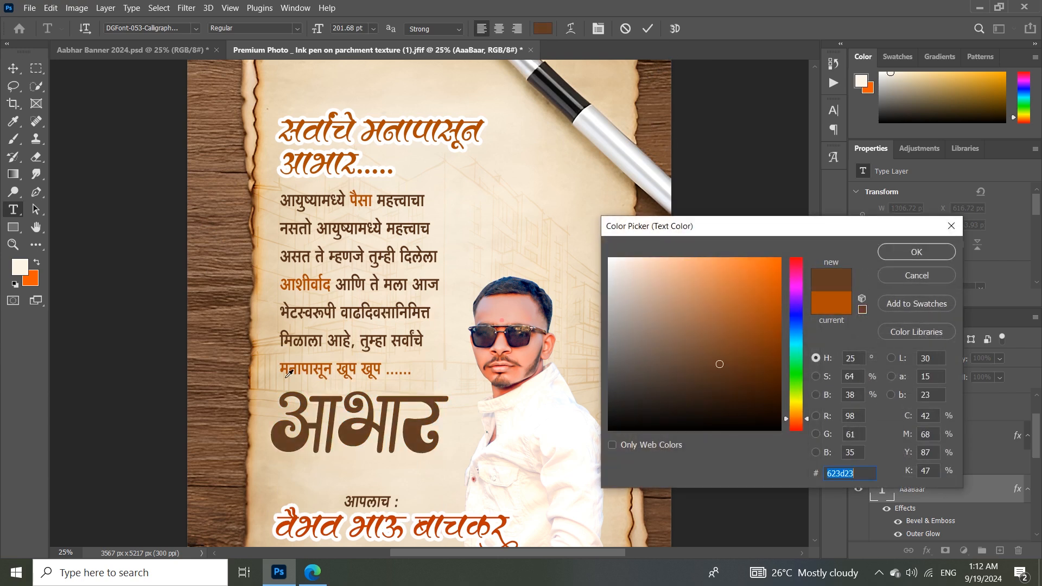
click(221, 364)
click(250, 374)
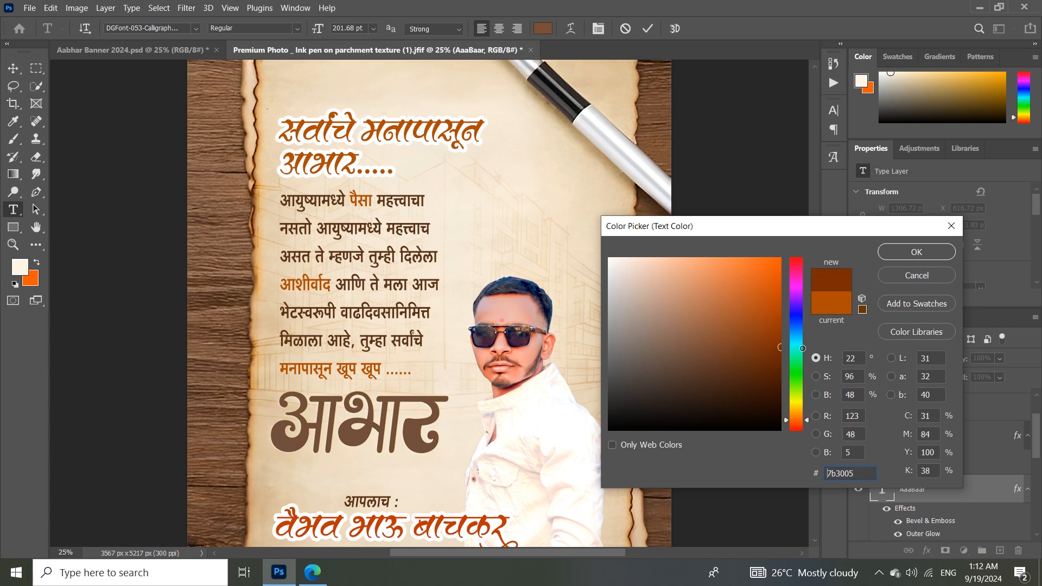
click(202, 309)
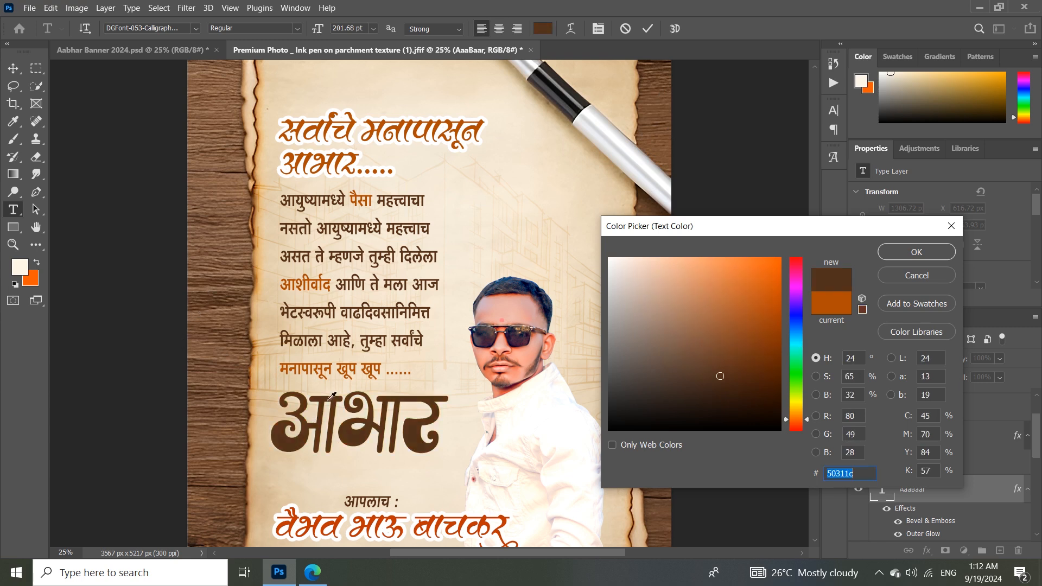
drag(751, 327, 782, 333)
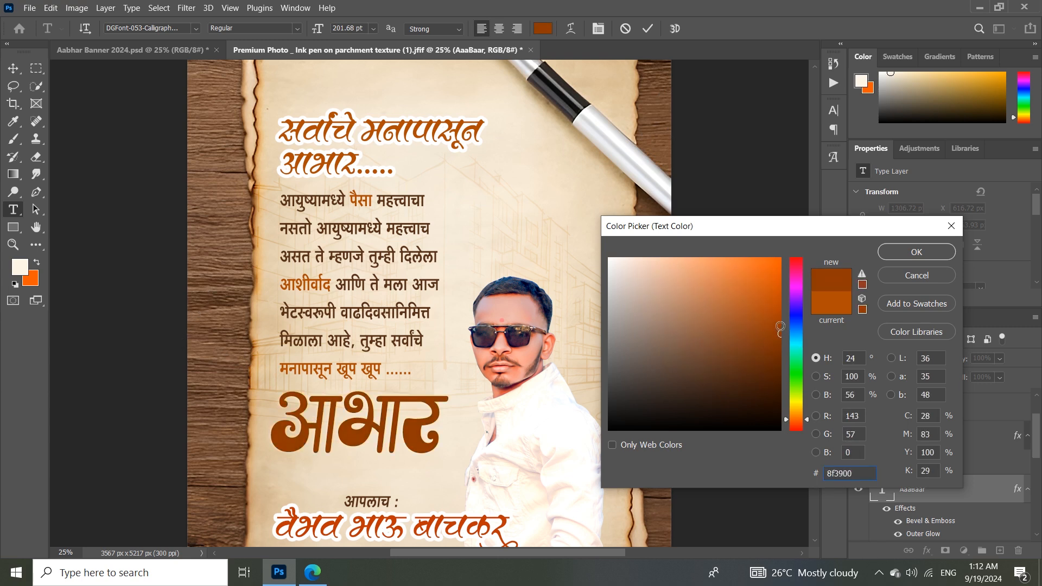
click(890, 278)
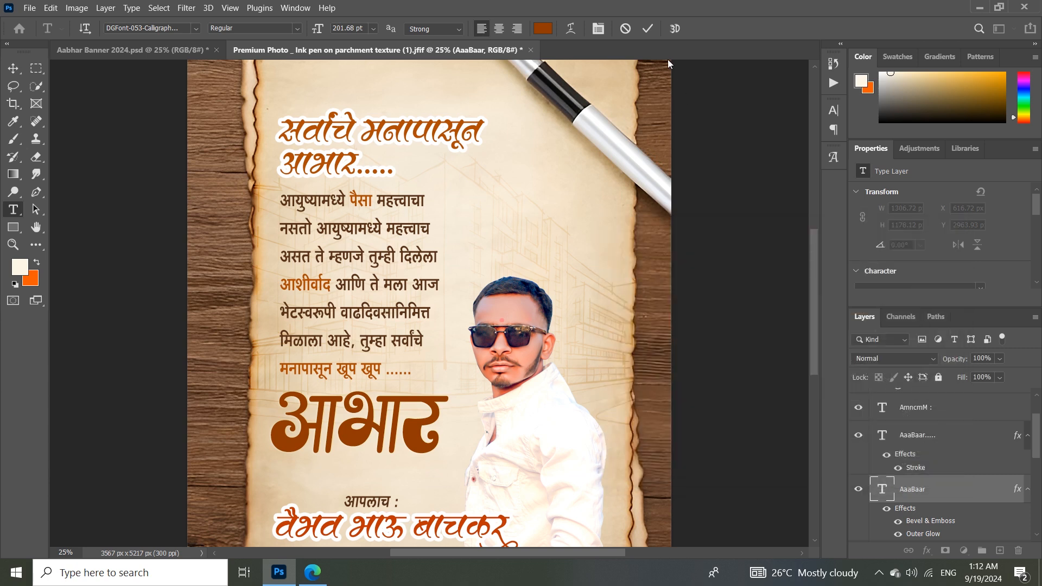
click(647, 28)
key(ctrl+minus)
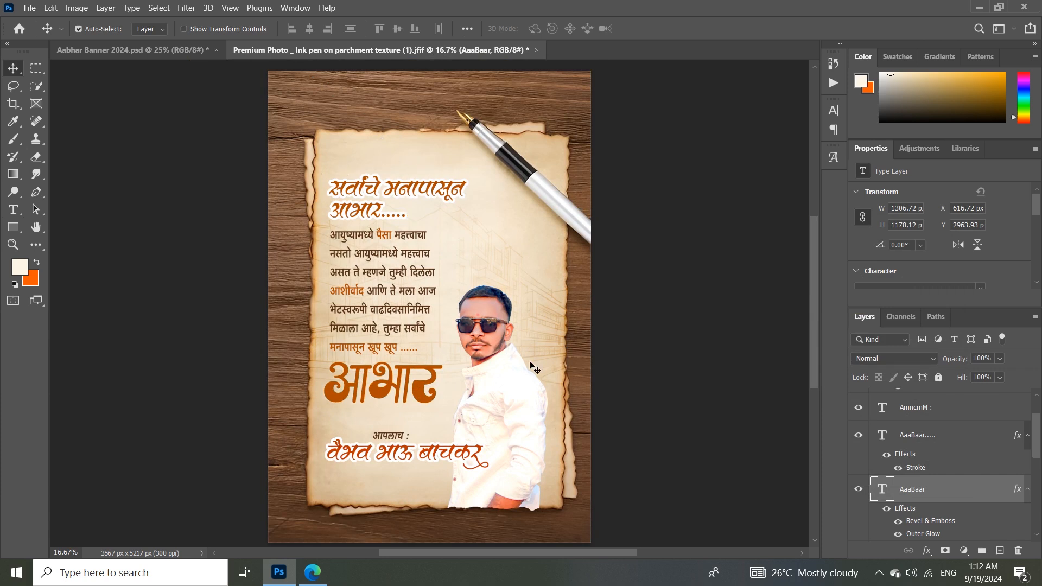
click(542, 416)
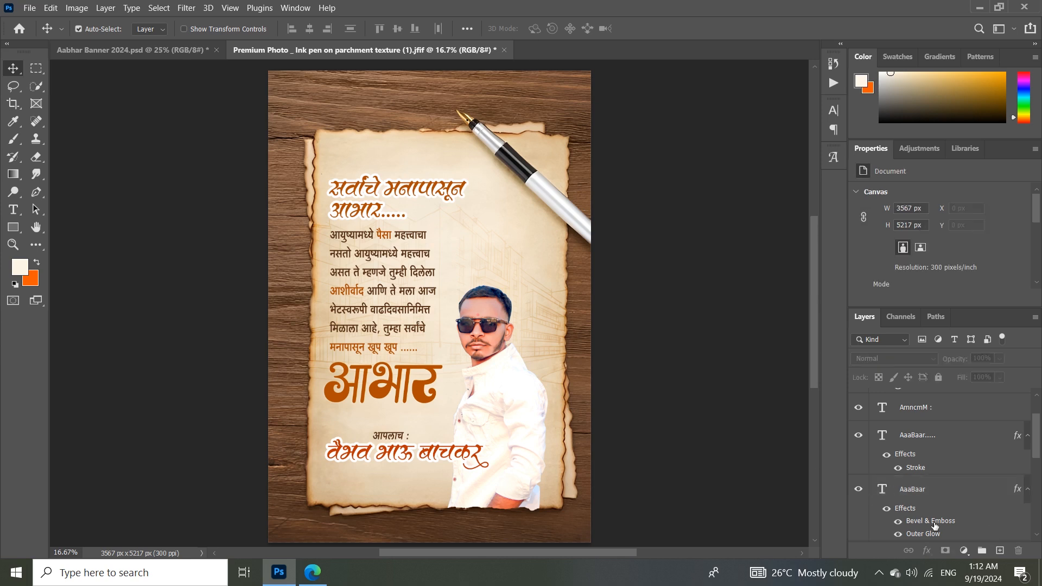
Reopen the Camera Raw Filter on the man's cutout (Layer 6 copy) and set Texture to +19 and Clarity to +15
scroll(978, 493, down, 5)
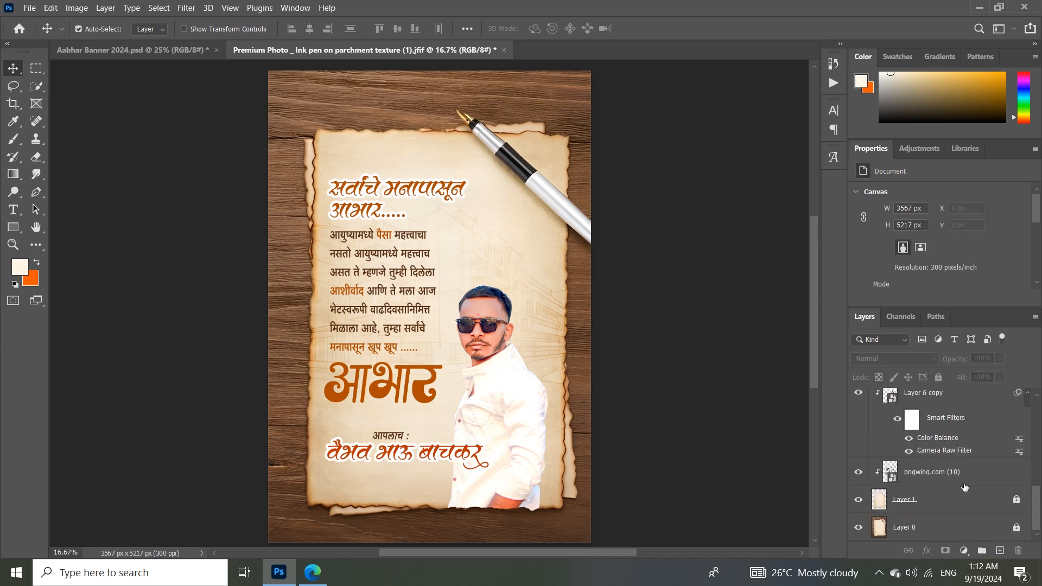
scroll(964, 486, up, 4)
scroll(963, 487, down, 4)
scroll(947, 472, up, 1)
click(946, 450)
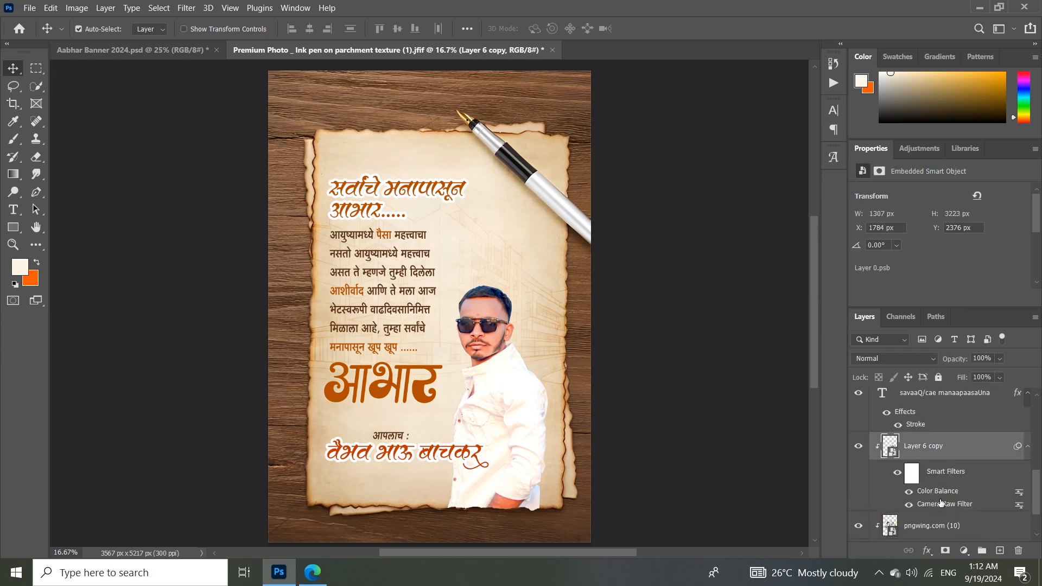
double_click(940, 505)
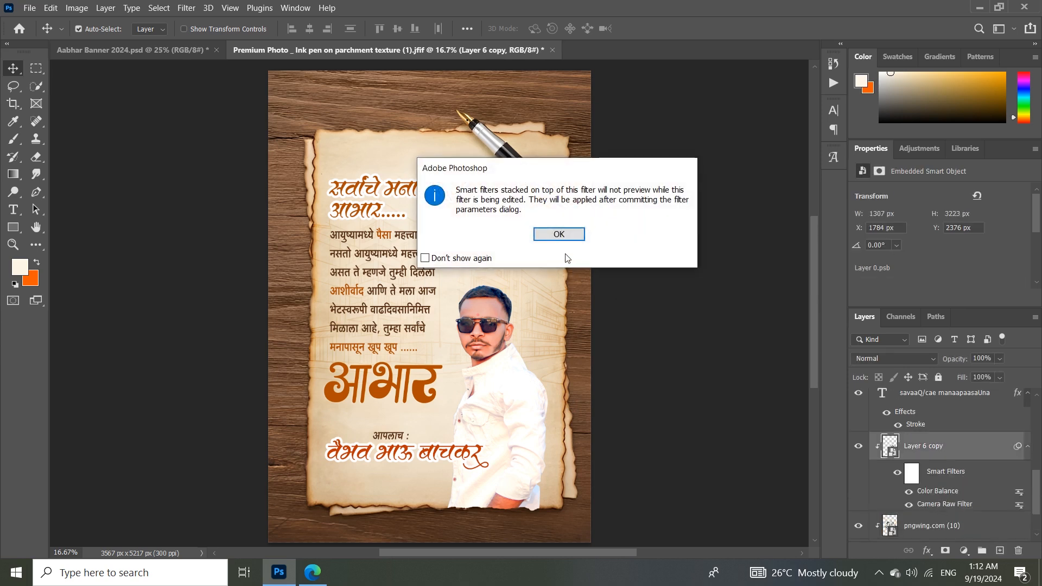
click(558, 235)
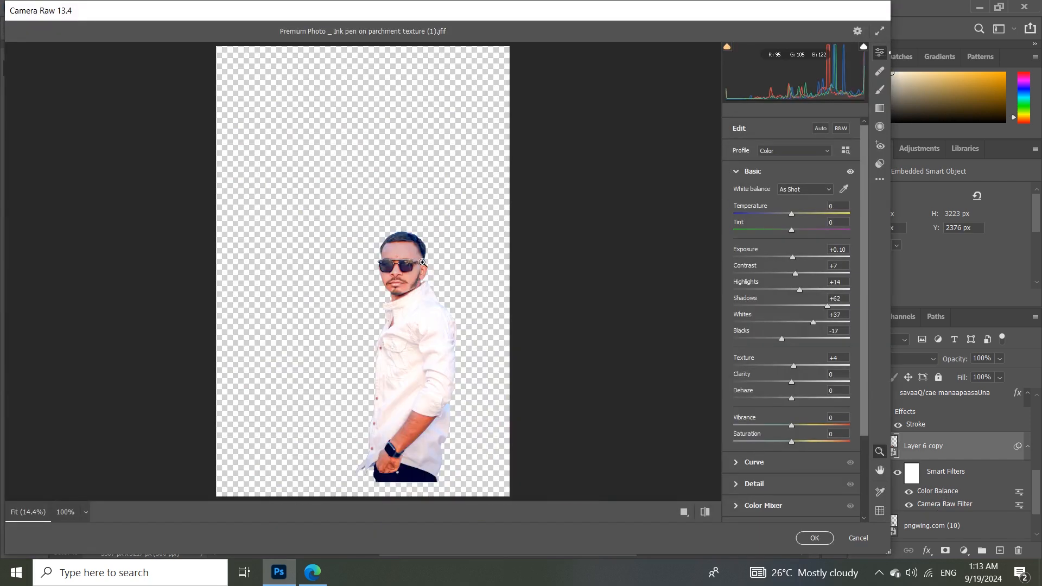
click(423, 262)
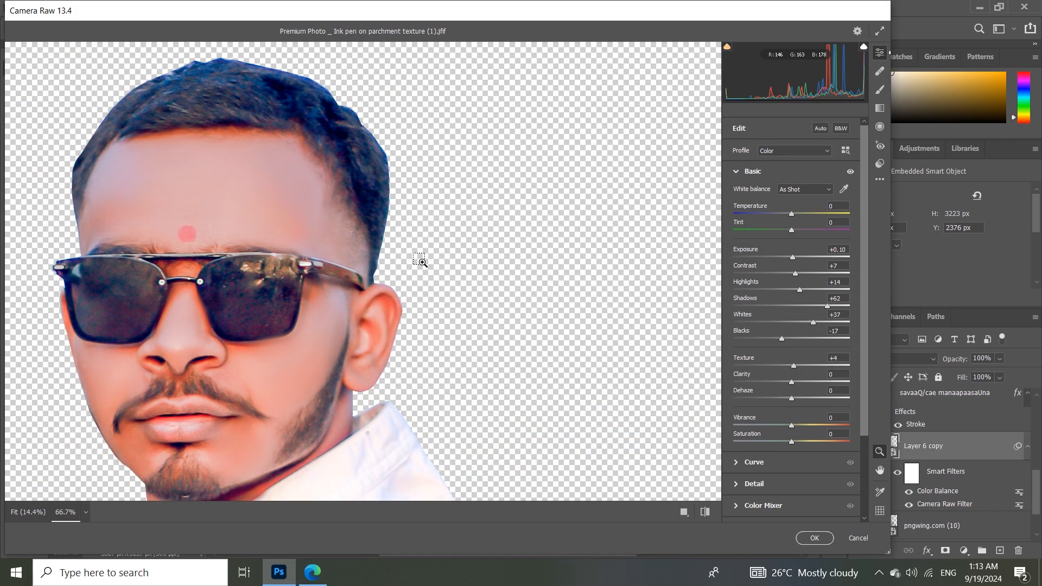
alt+click(422, 262)
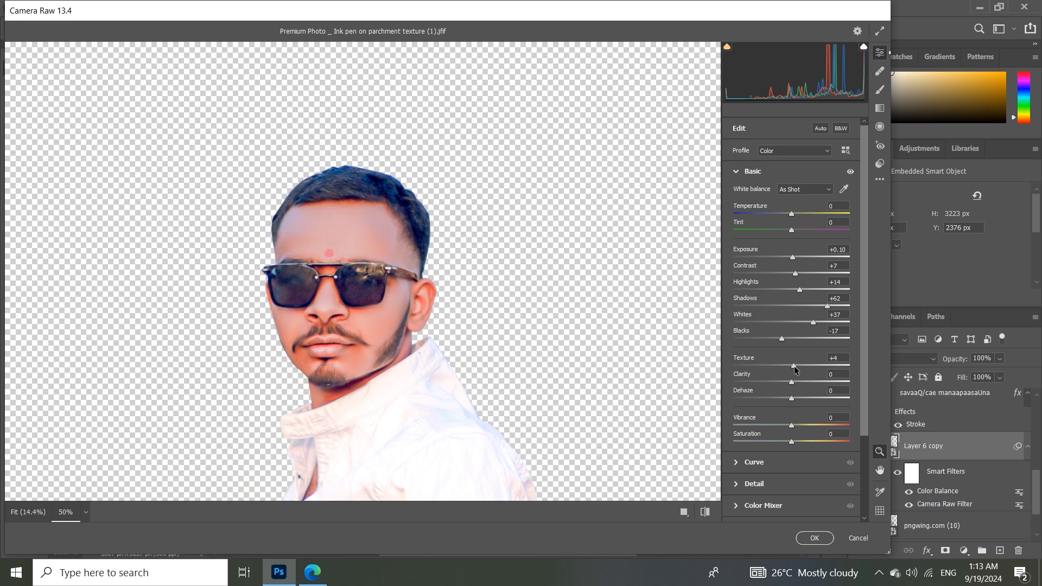
drag(793, 366, 711, 382)
mouse_move(792, 382)
mouse_down()
mouse_move(784, 366)
mouse_move(803, 374)
mouse_up()
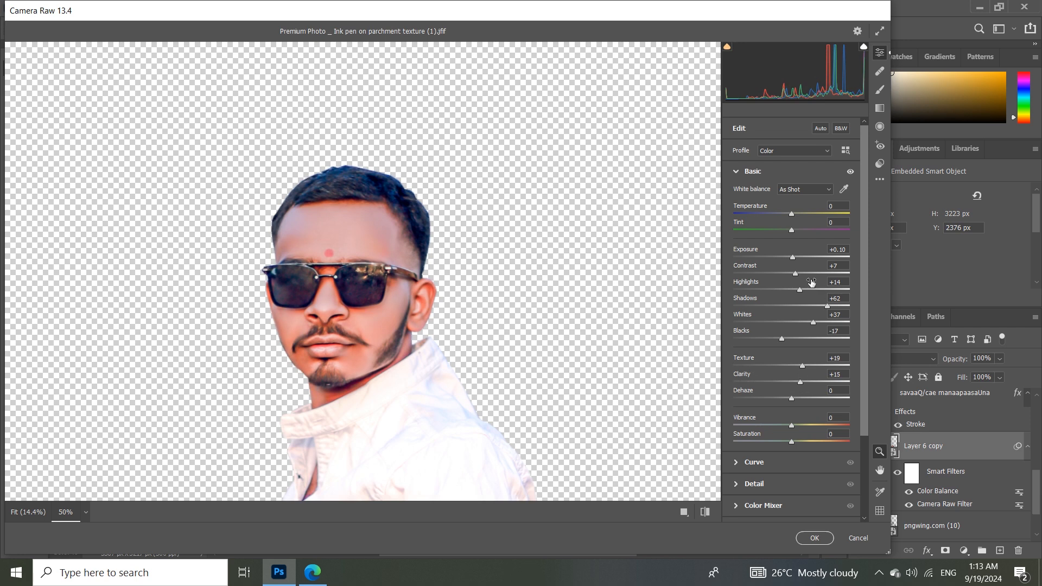
Set Contrast to +10, Highlights to +7 and Blacks to -68 for the man's cutout, and apply the filter
drag(798, 274, 799, 278)
scroll(647, 316, down, 2)
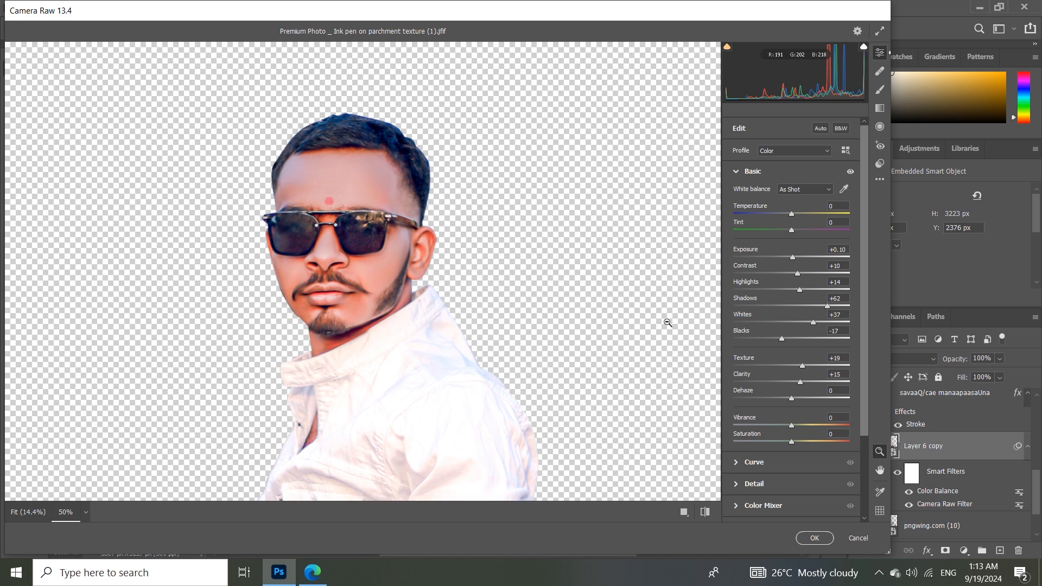
scroll(710, 387, down, 2)
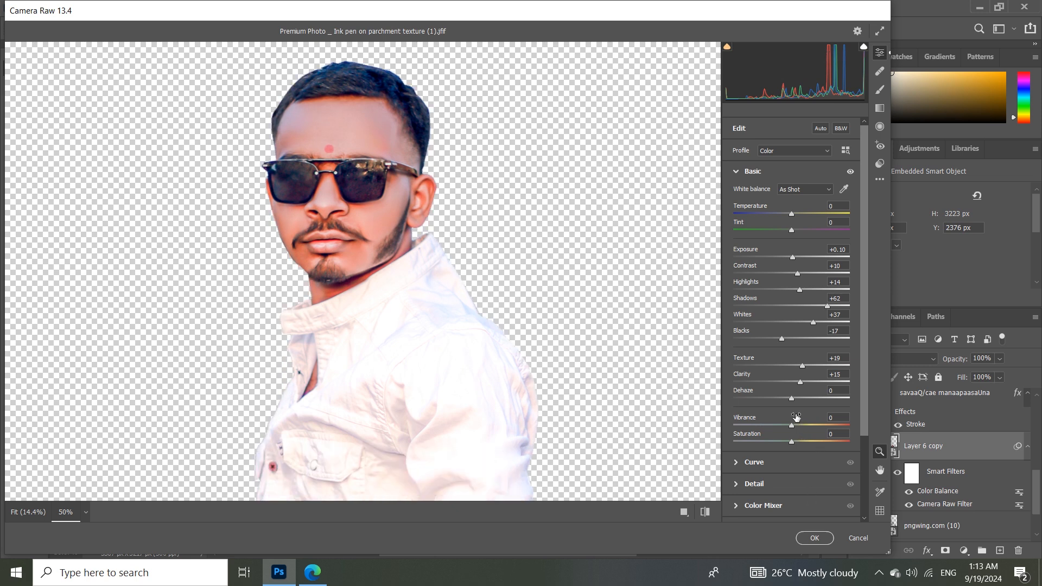
mouse_move(797, 290)
mouse_down()
mouse_move(778, 291)
mouse_move(799, 291)
mouse_move(794, 299)
mouse_up()
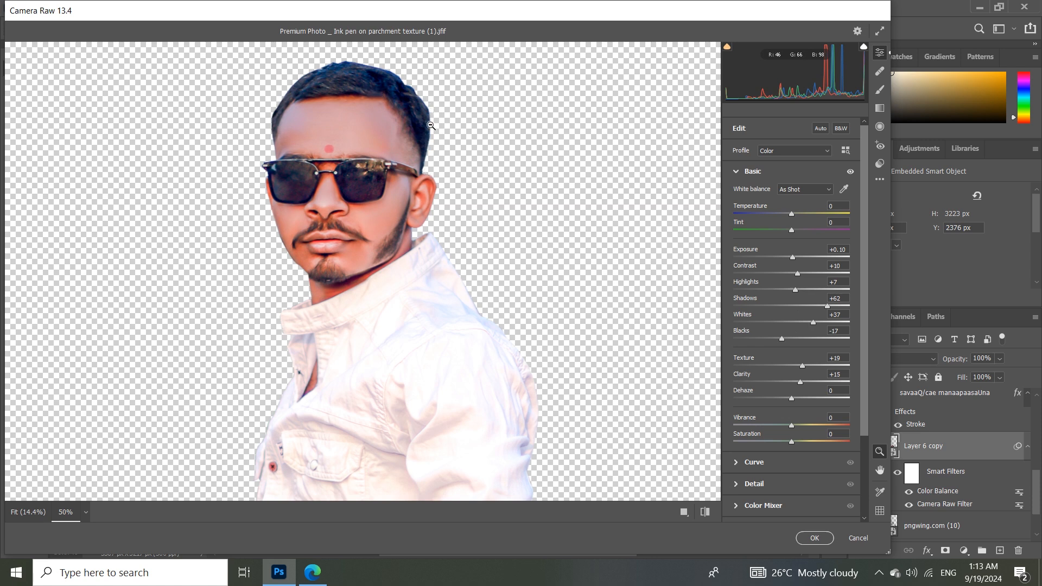
drag(781, 340, 751, 361)
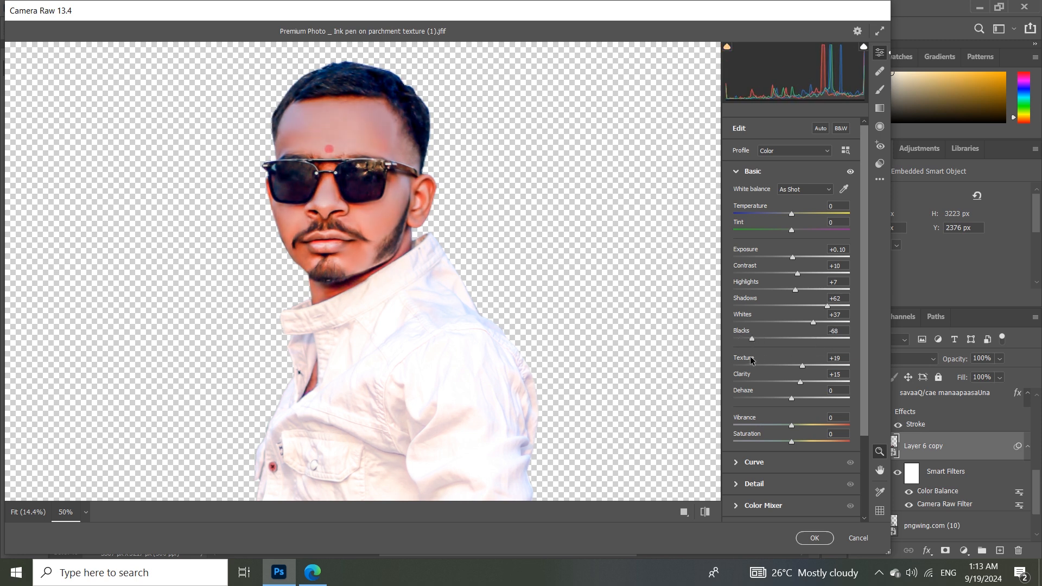
click(814, 537)
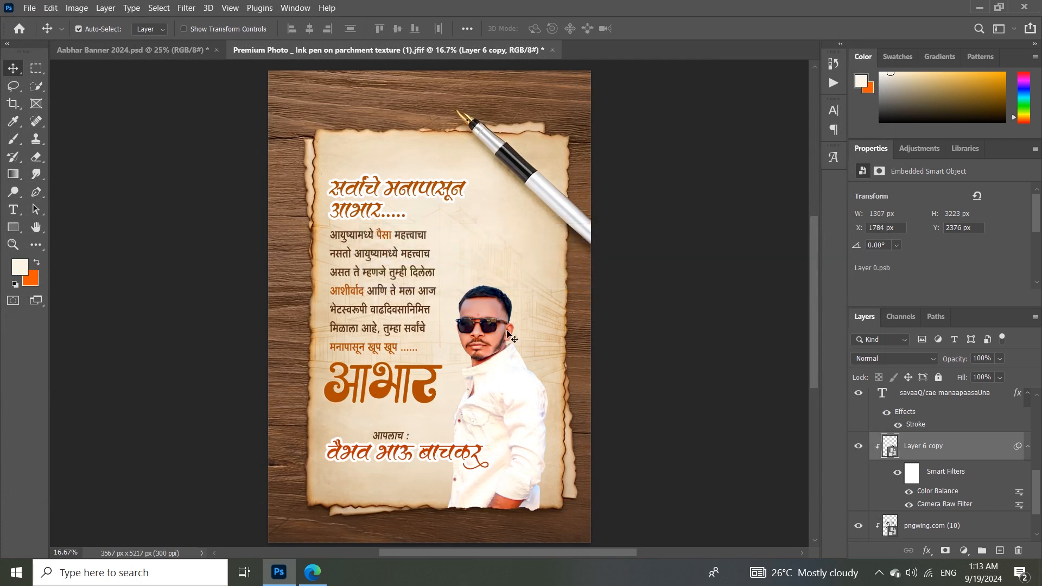
key(ctrl+plus)
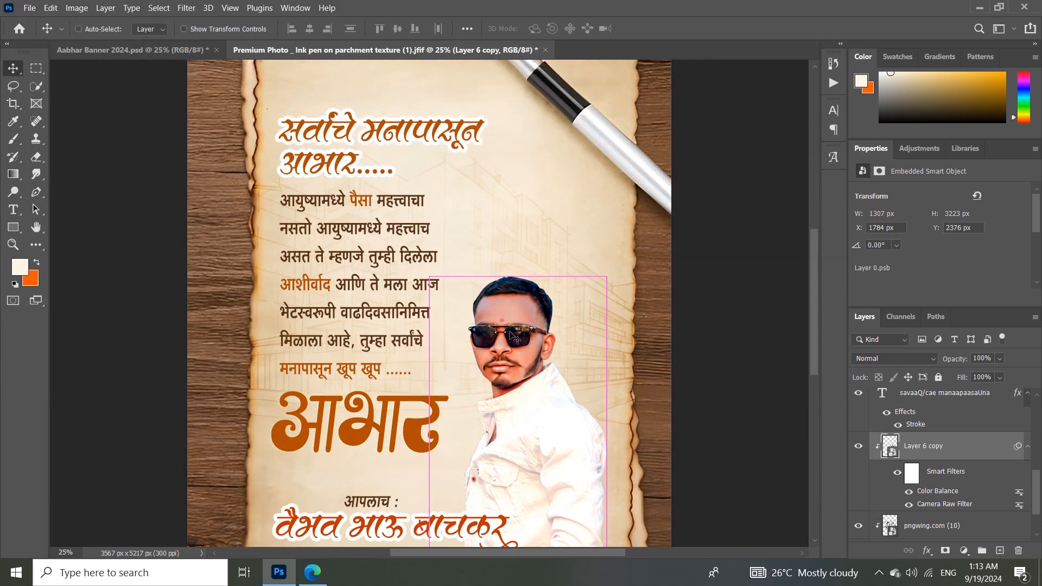
key(ctrl+minus)
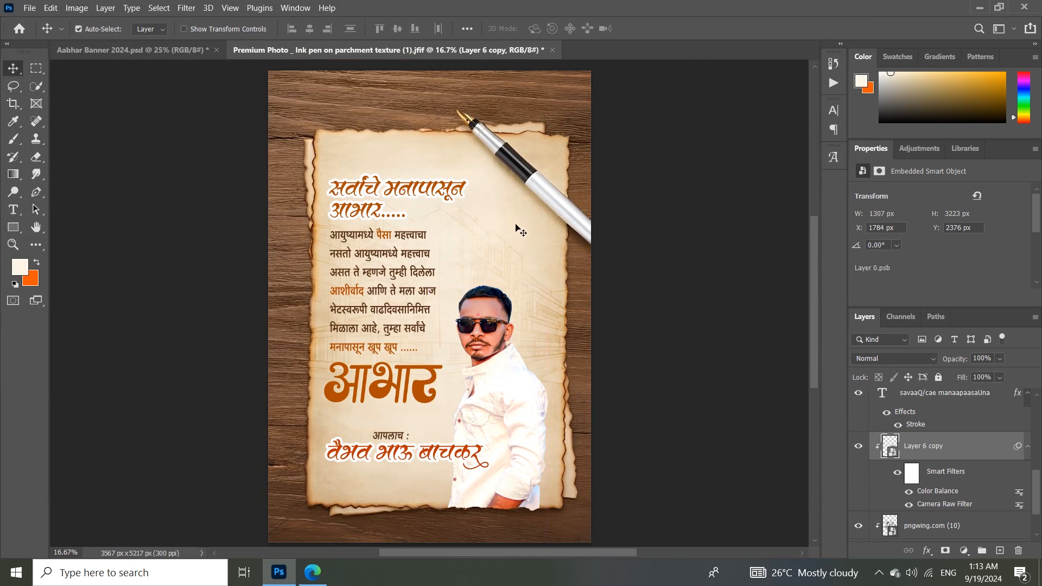
Compare the banner with the parchment layer (Layer 1) and its clipped layers hidden and shown
scroll(912, 513, down, 2)
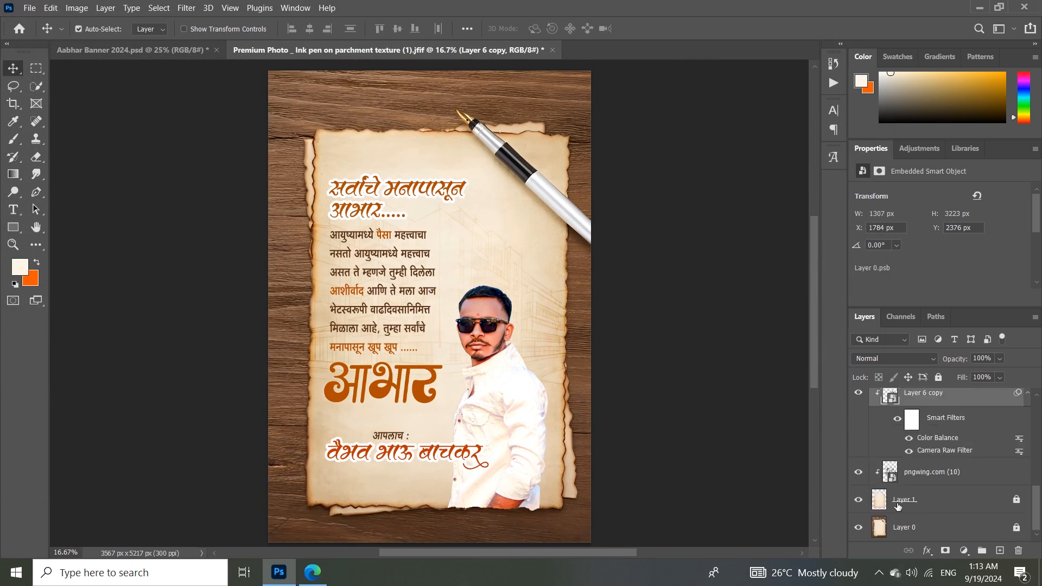
click(858, 501)
click(888, 501)
click(858, 499)
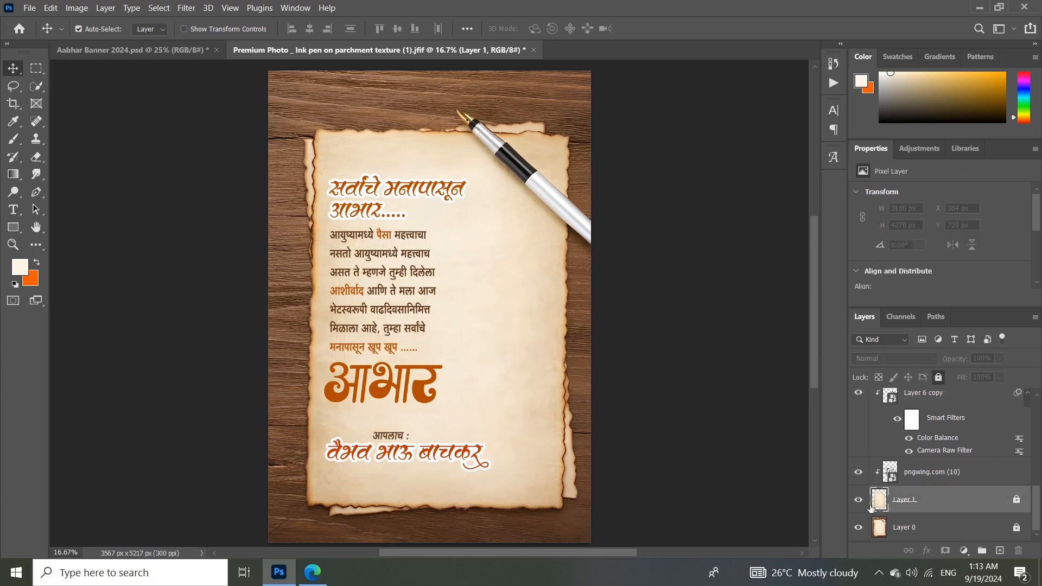
click(858, 499)
click(887, 528)
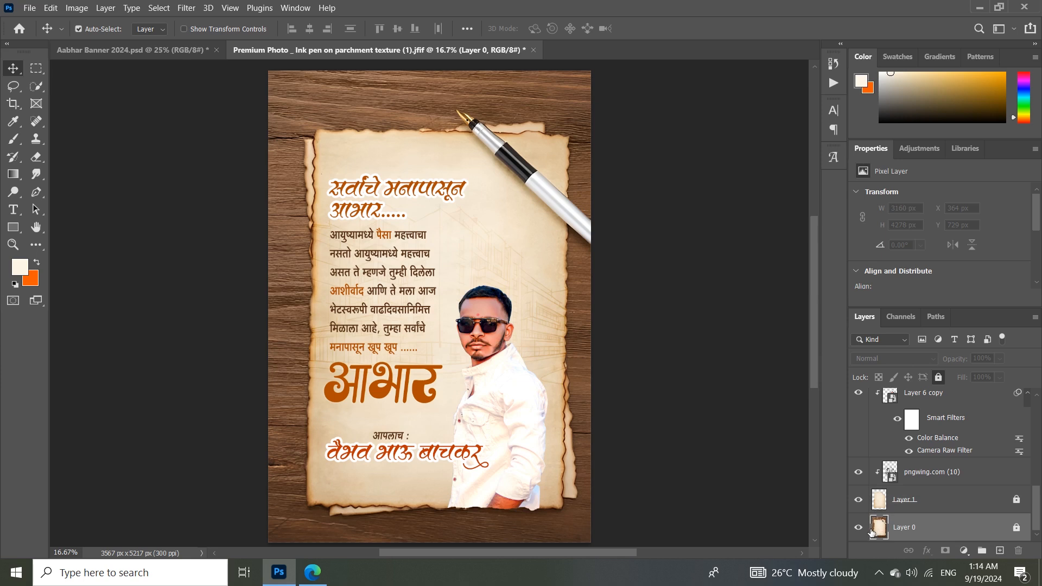
click(864, 500)
click(864, 499)
click(865, 499)
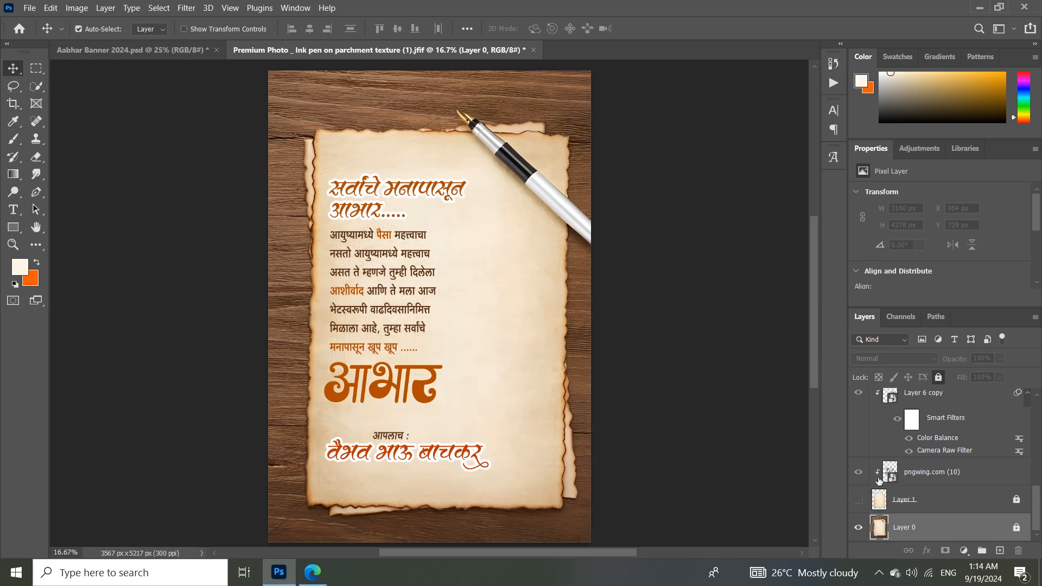
click(868, 498)
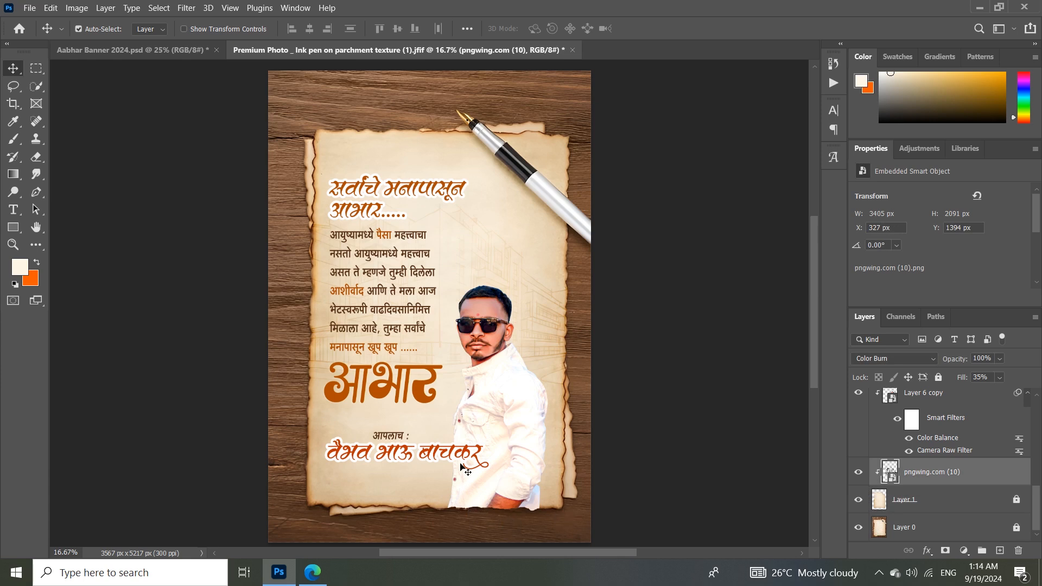
click(684, 432)
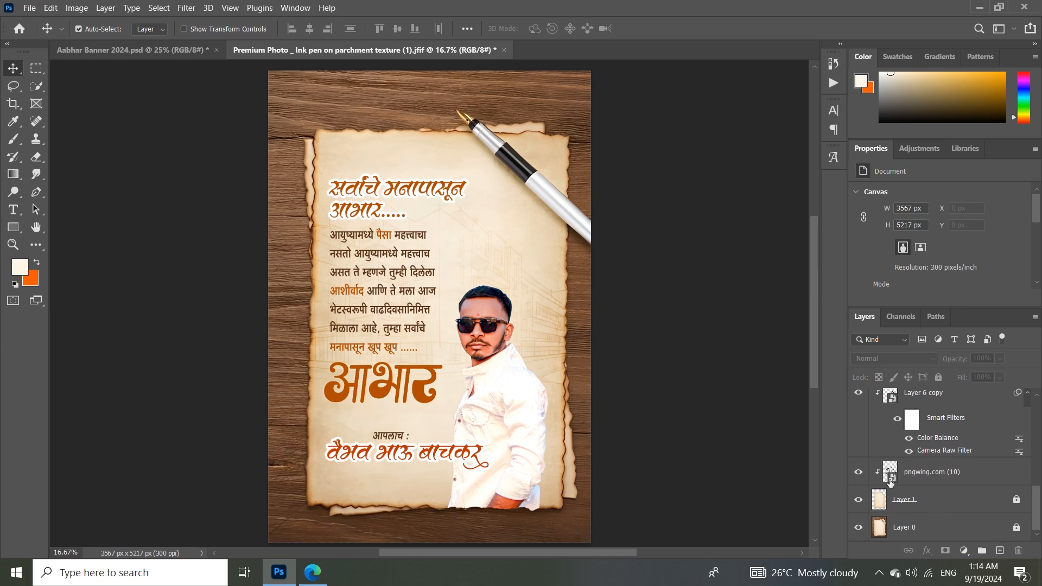
Adjust the fill of the building sketch layer, pngwing.com (10)
click(925, 477)
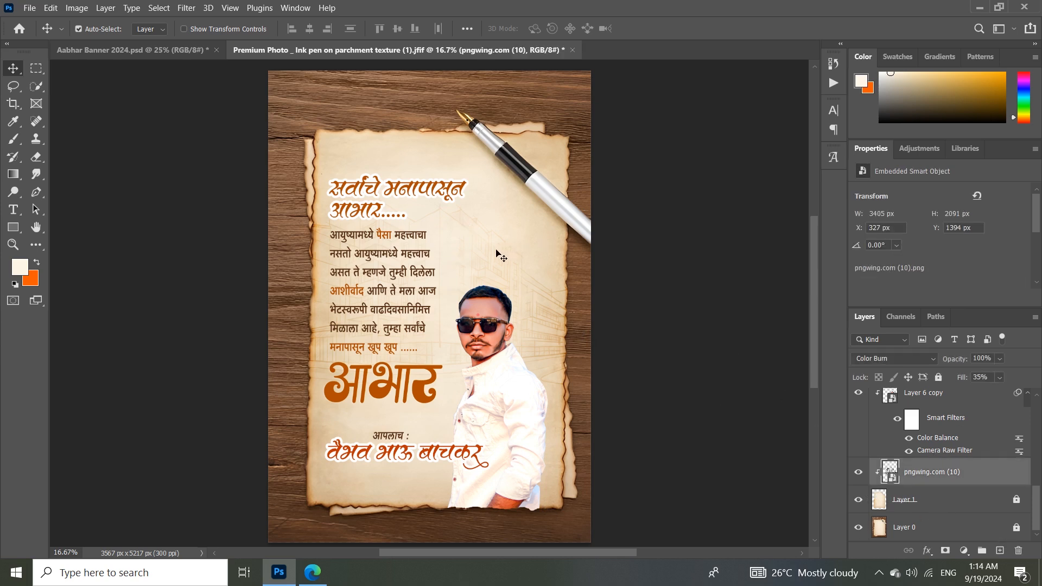
click(675, 377)
click(953, 476)
drag(961, 378, 955, 383)
click(770, 421)
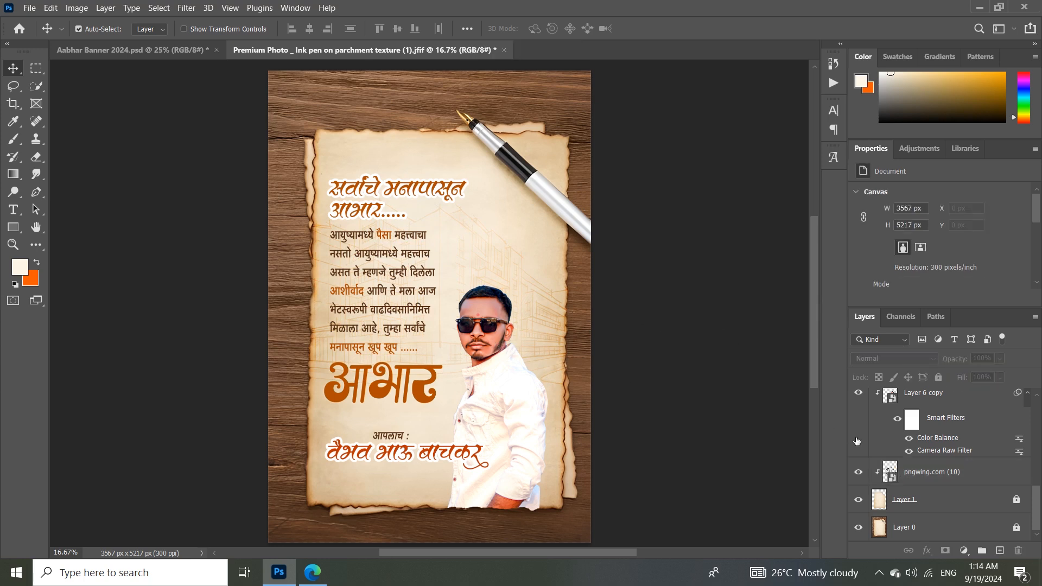
Add a new empty layer clipped to the parchment, directly above the man's cutout layer
scroll(899, 452, up, 5)
scroll(917, 453, down, 4)
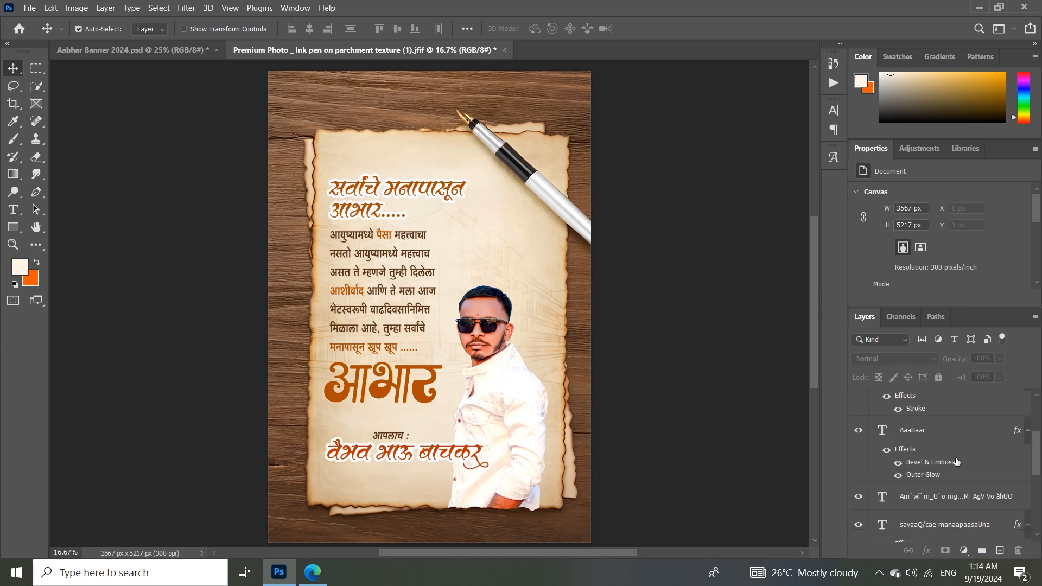
click(919, 423)
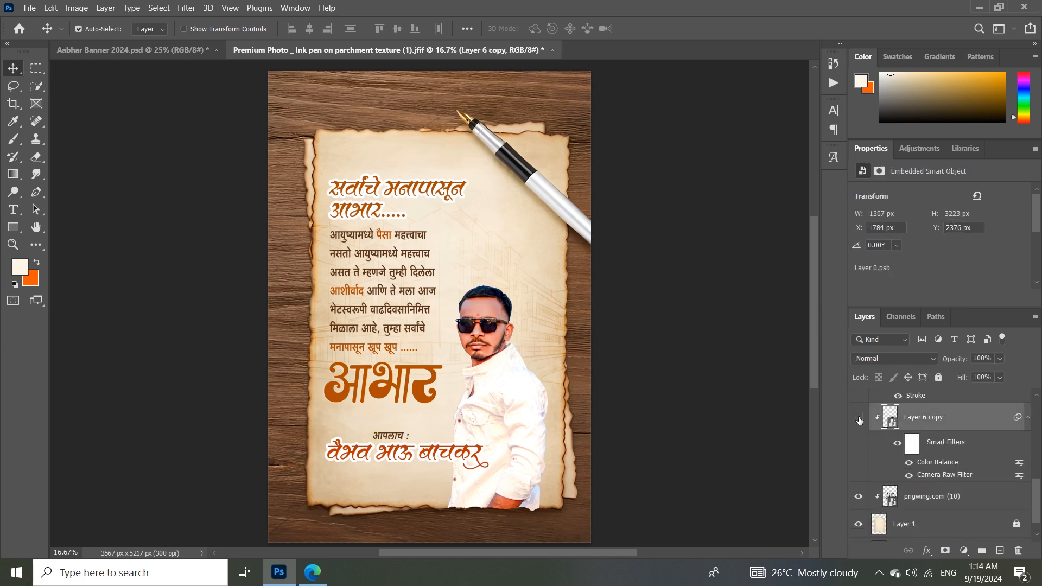
click(999, 550)
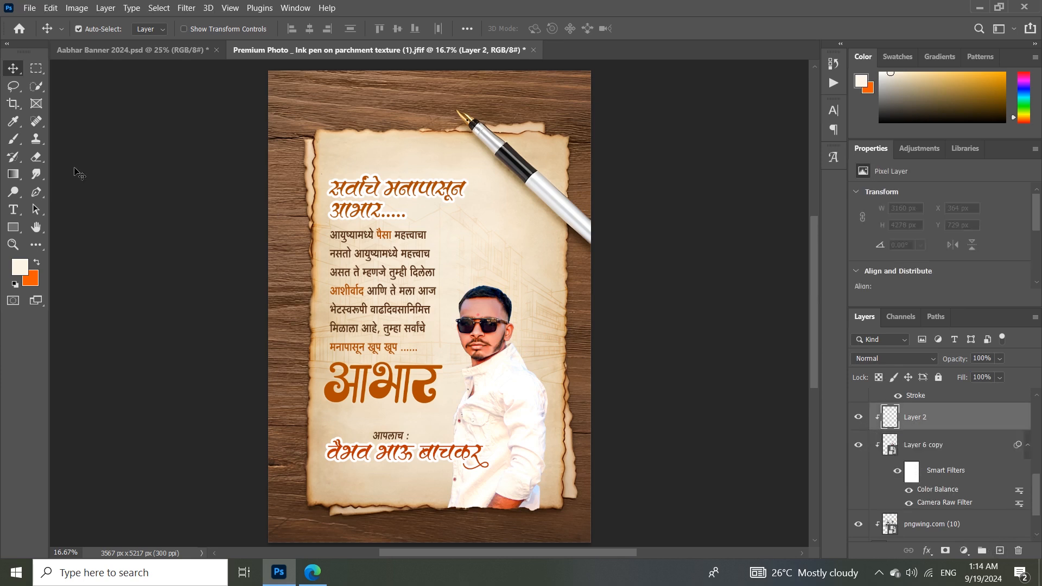
Set up a soft round brush with 0% hardness, 1300 px size and a yellow-orange foreground colour
click(12, 141)
right_click(516, 291)
click(588, 478)
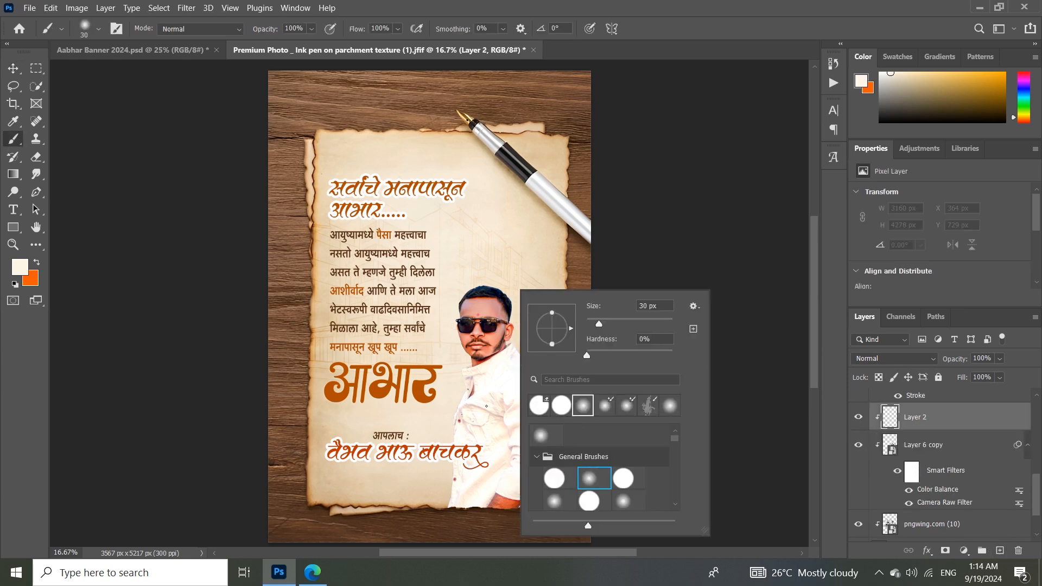
click(999, 72)
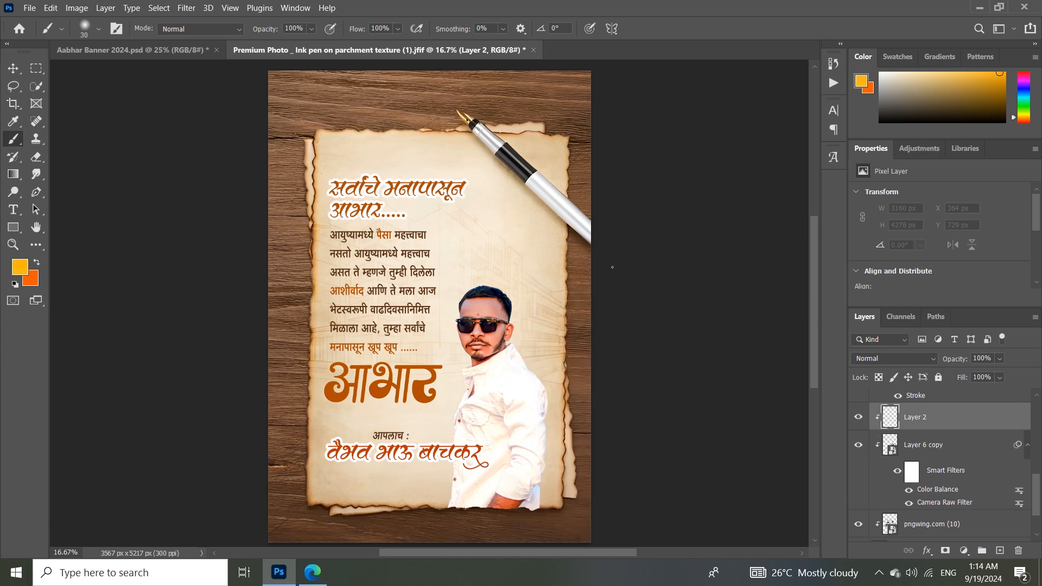
key(bracketright)
key(bracketright)
key(bracketright)
key(bracketright)
key(bracketright)
key(bracketright)
key(bracketright)
key(bracketright)
key(bracketright)
key(bracketright)
key(bracketright)
key(bracketright)
key(bracketright)
key(bracketright)
key(bracketright)
Set Layer 2 to Soft Light and paint a yellow-orange glow on the parchment to the right of the man's head
click(893, 359)
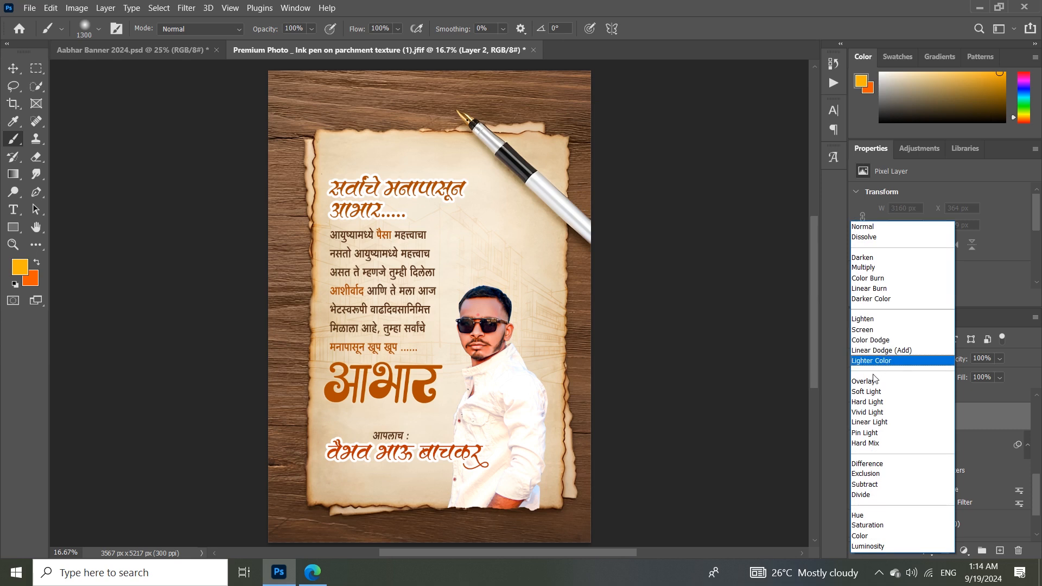
click(866, 391)
mouse_move(548, 306)
mouse_down()
mouse_move(510, 255)
mouse_move(499, 349)
mouse_move(482, 326)
mouse_move(518, 337)
mouse_move(523, 315)
mouse_move(548, 337)
mouse_move(529, 309)
mouse_move(567, 356)
mouse_up()
Scale the yellow glow to about 203% and set its layer fill to 49%
key(ctrl+t)
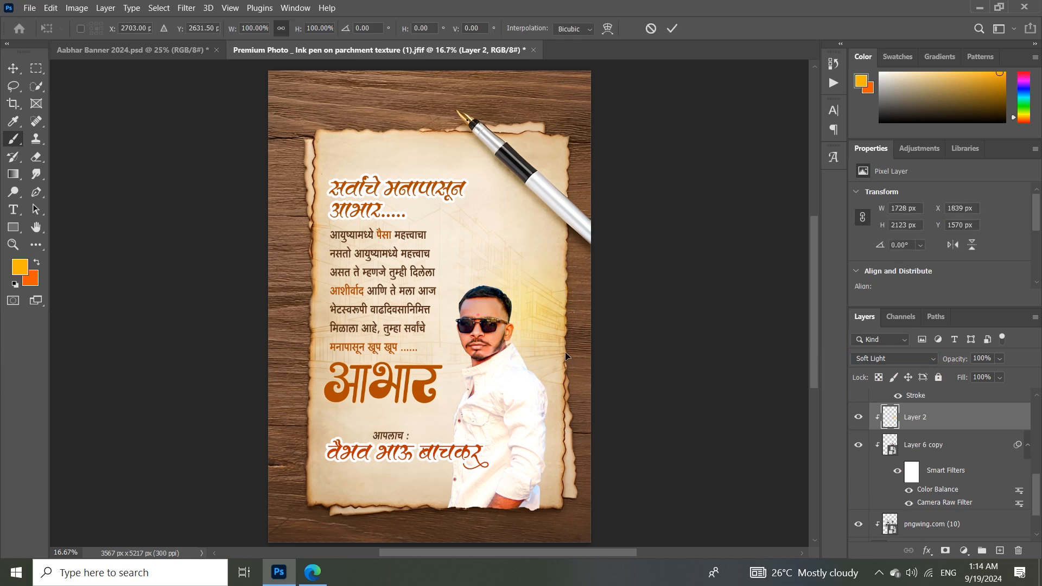
drag(590, 308, 671, 331)
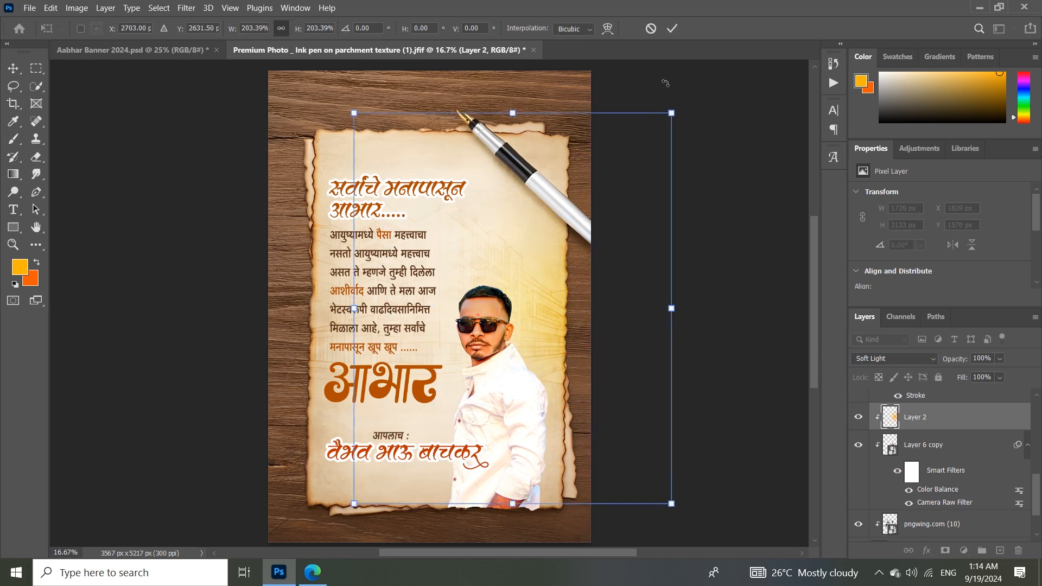
click(672, 28)
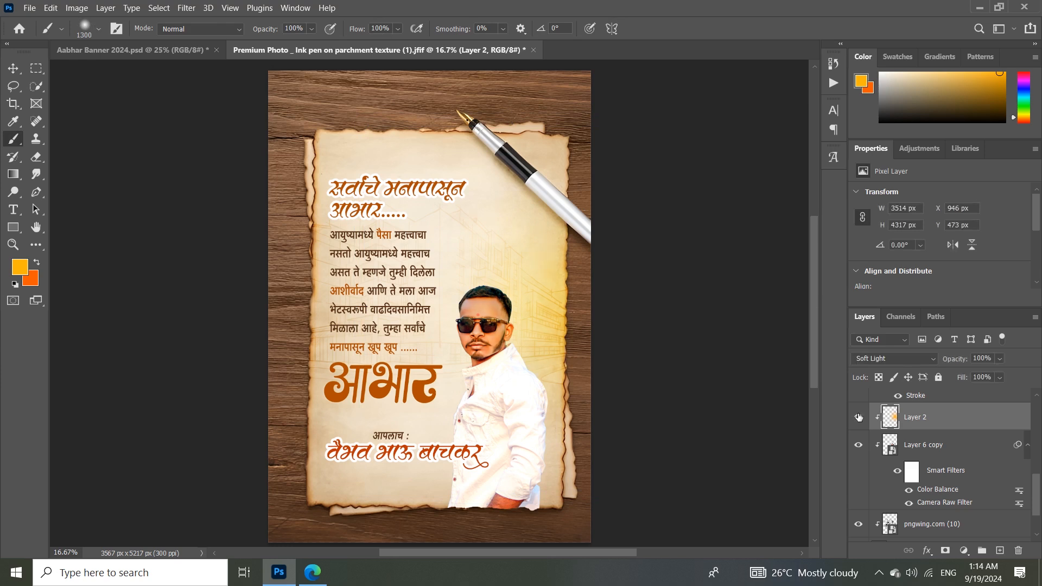
mouse_move(962, 379)
mouse_down()
mouse_move(939, 384)
mouse_move(956, 386)
mouse_up()
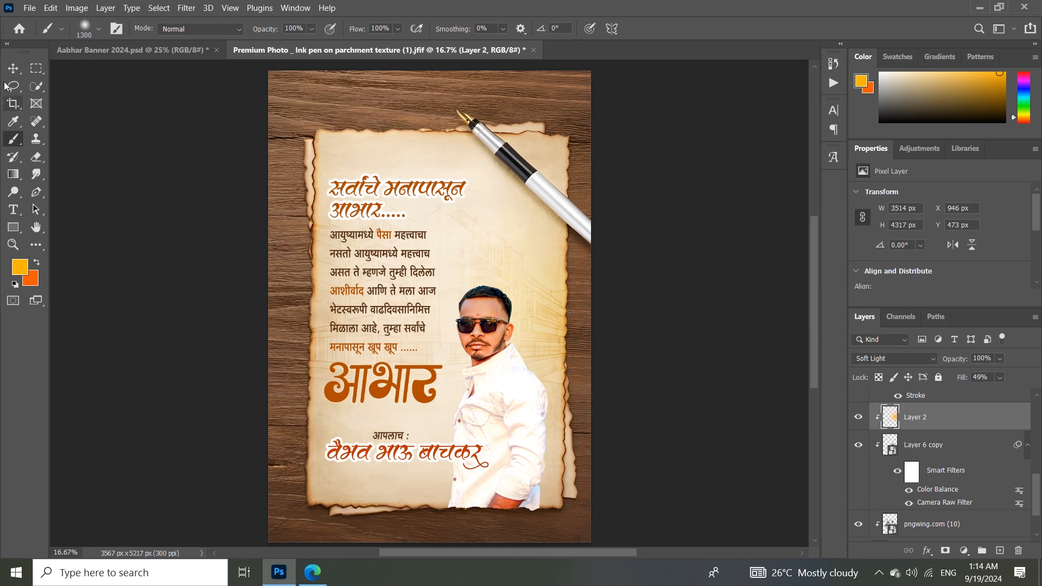
Move the yellow glow to about X 703 px, Y 529 px and lower its layer fill a little further
key(ctrl+t)
drag(558, 334, 536, 340)
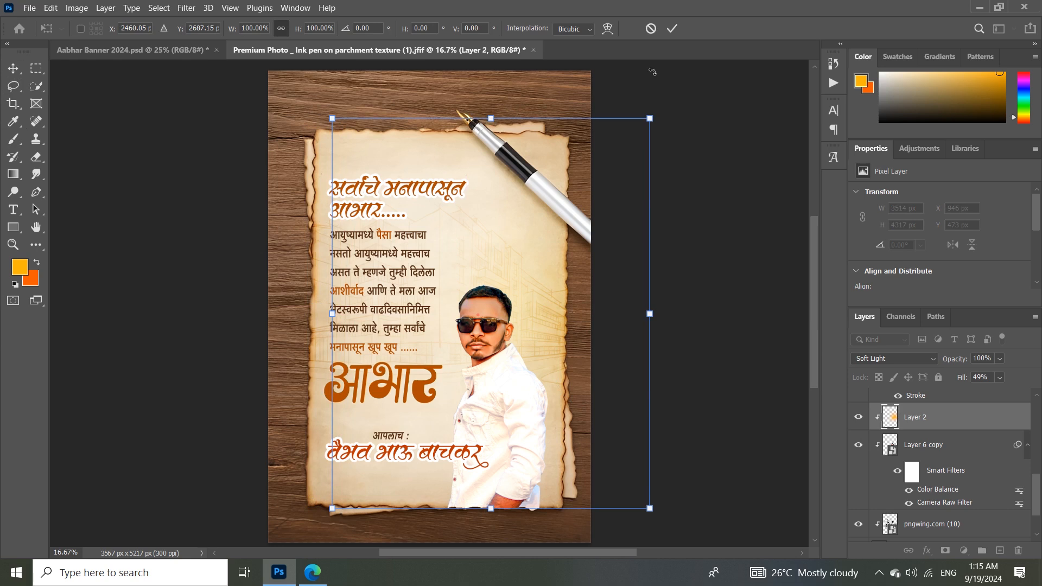
click(671, 29)
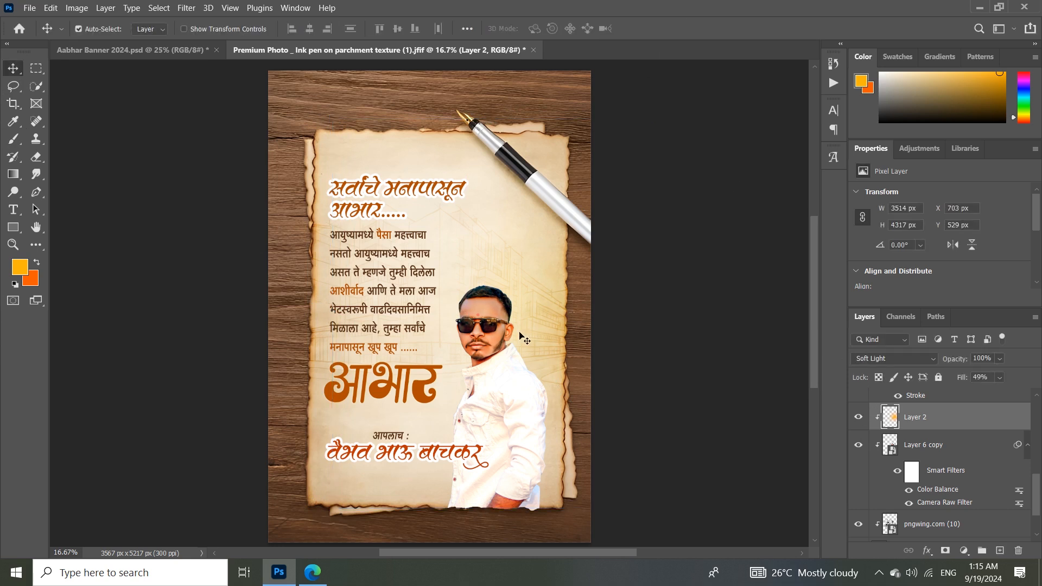
drag(961, 380, 949, 383)
click(635, 333)
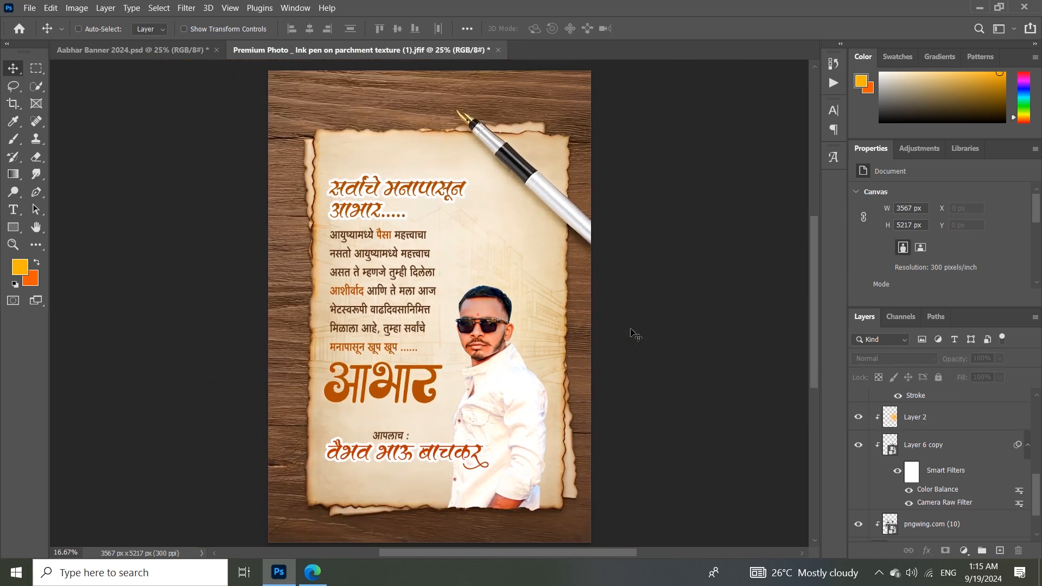
Copy the LOGOGOO logo from Aabhar Banner 2024.psd into the parchment banner, near the parchment's upper-right corner at X 2833 px, Y 808 px
click(198, 50)
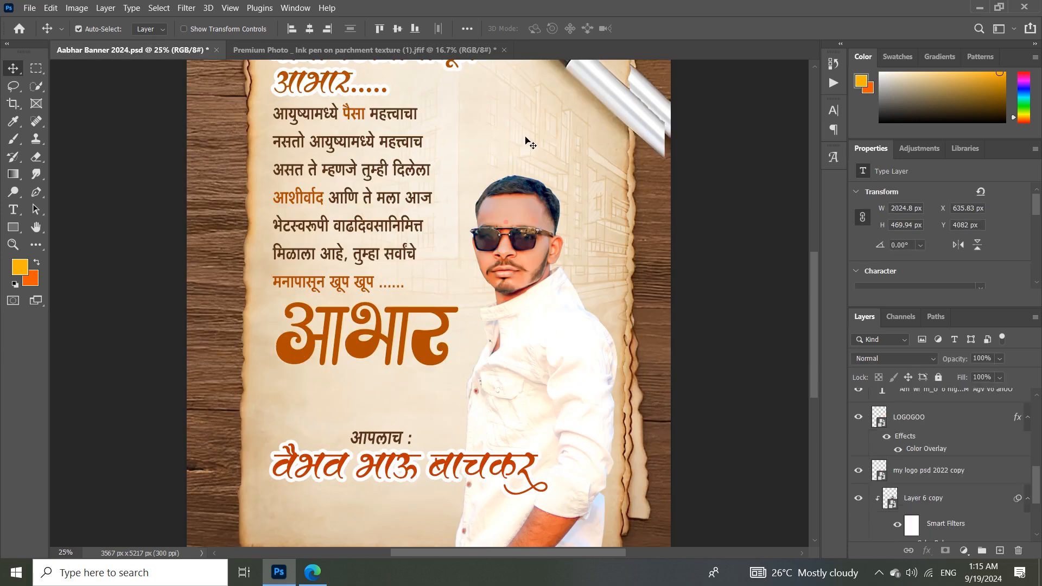
scroll(512, 214, up, 2)
drag(595, 75, 612, 84)
scroll(597, 130, up, 2)
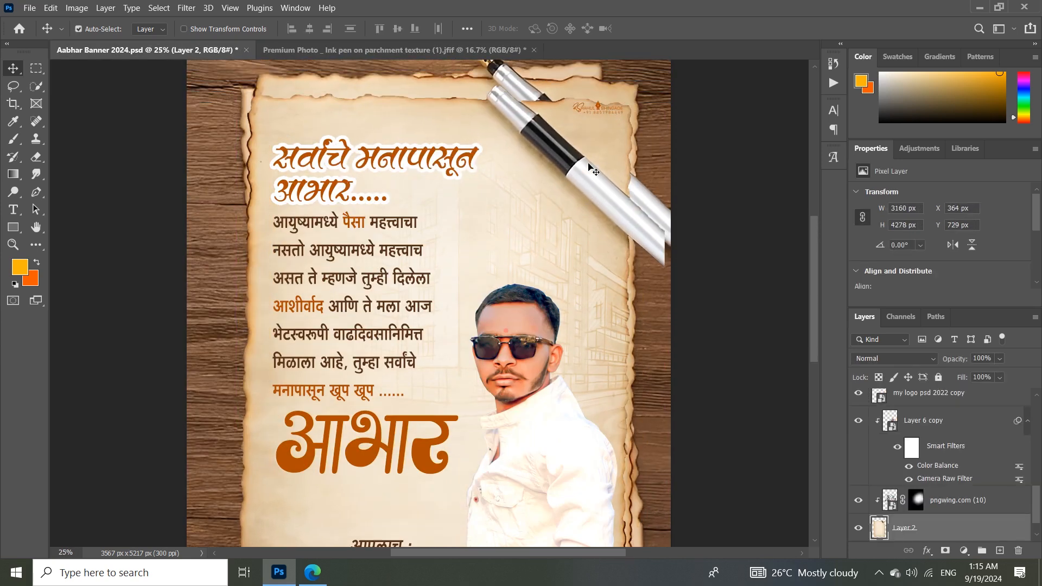
drag(601, 150, 556, 154)
Examine the banner's logo, text and portrait up close and the overall composition as a whole
key(ctrl+plus)
key(ctrl+plus)
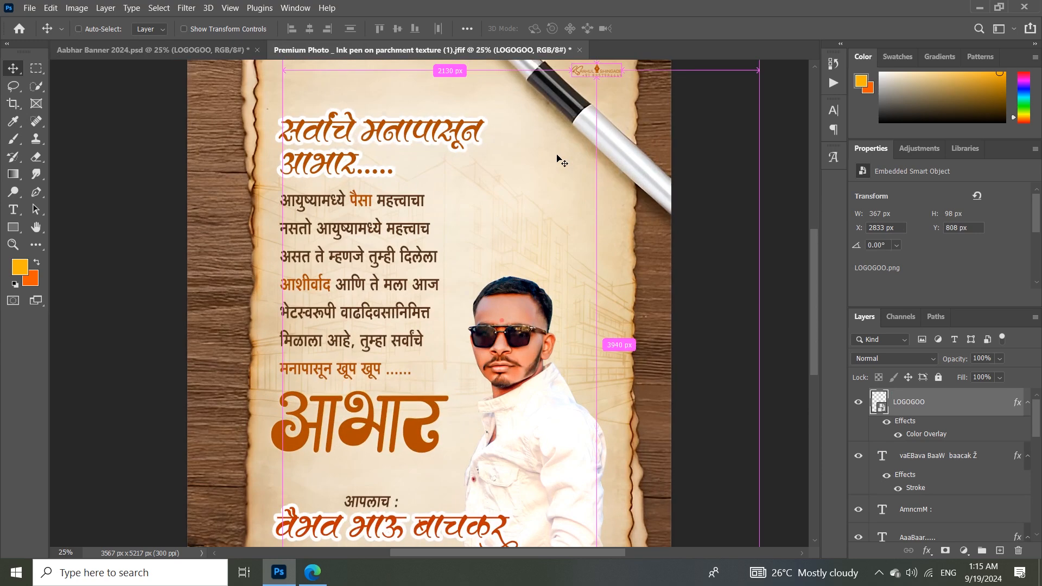
key(ctrl+minus)
key(ctrl+minus)
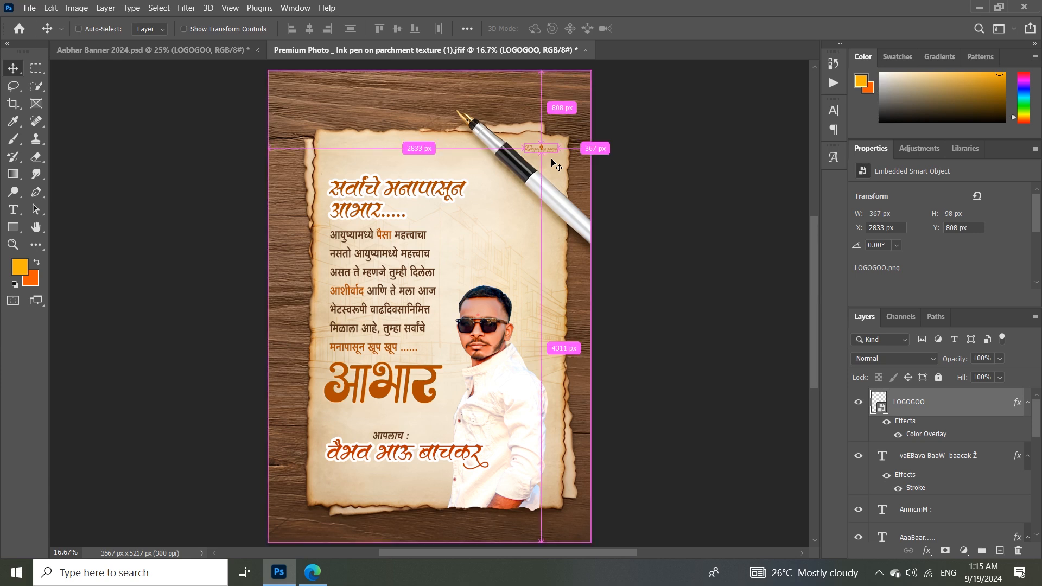
key(ctrl+plus)
key(ctrl+plus)
drag(556, 166, 528, 156)
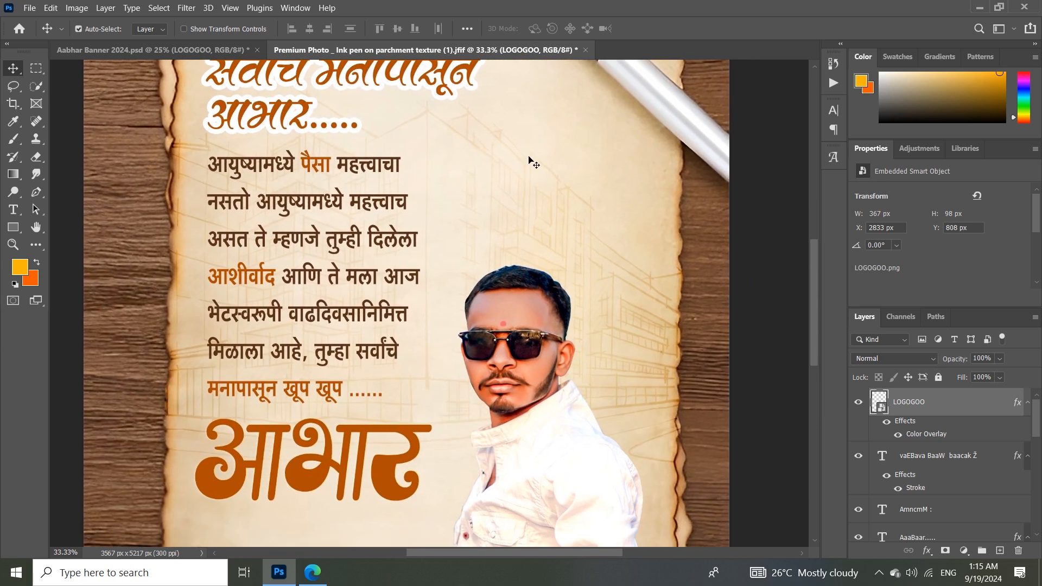
key(ctrl+minus)
key(ctrl+minus)
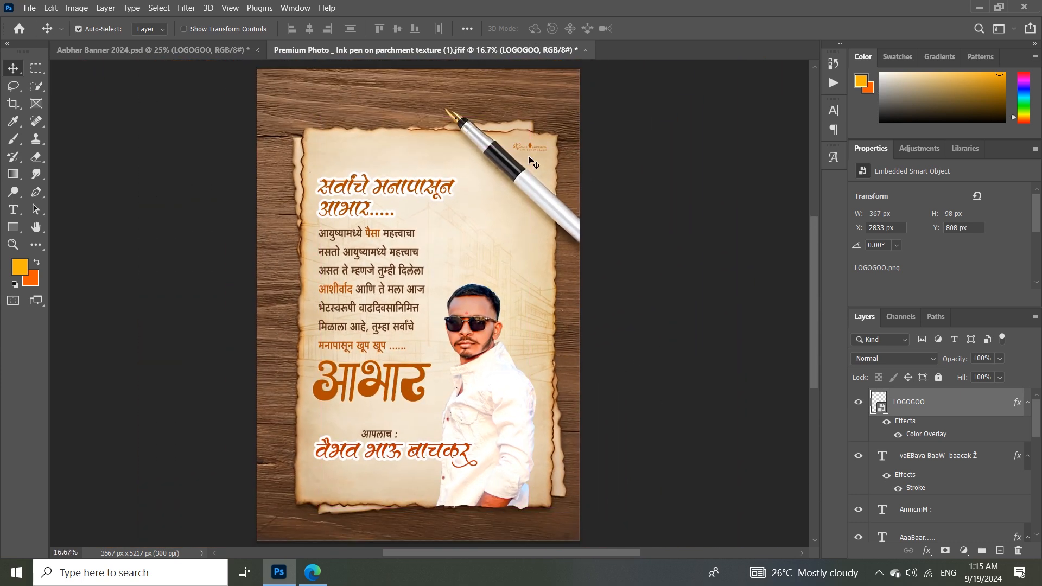